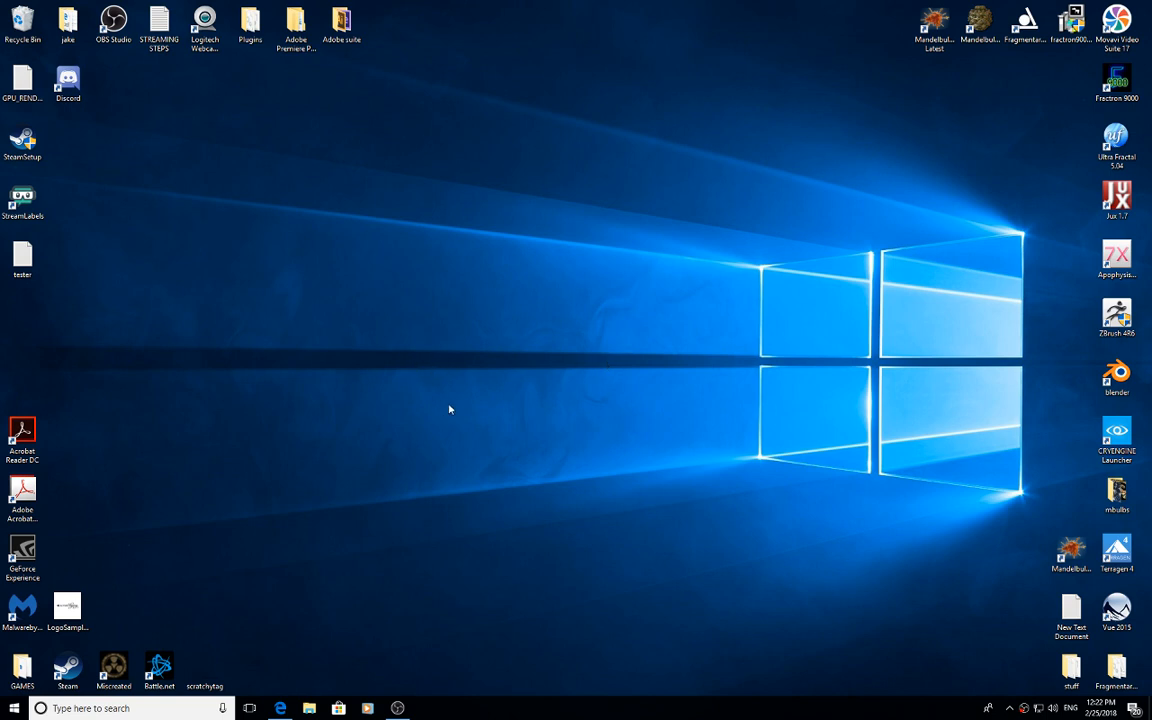
View the Mandelbulb3D V1.9.9 download page on Fractalforums in Edge and return to the desktop.
left_click(280, 708)
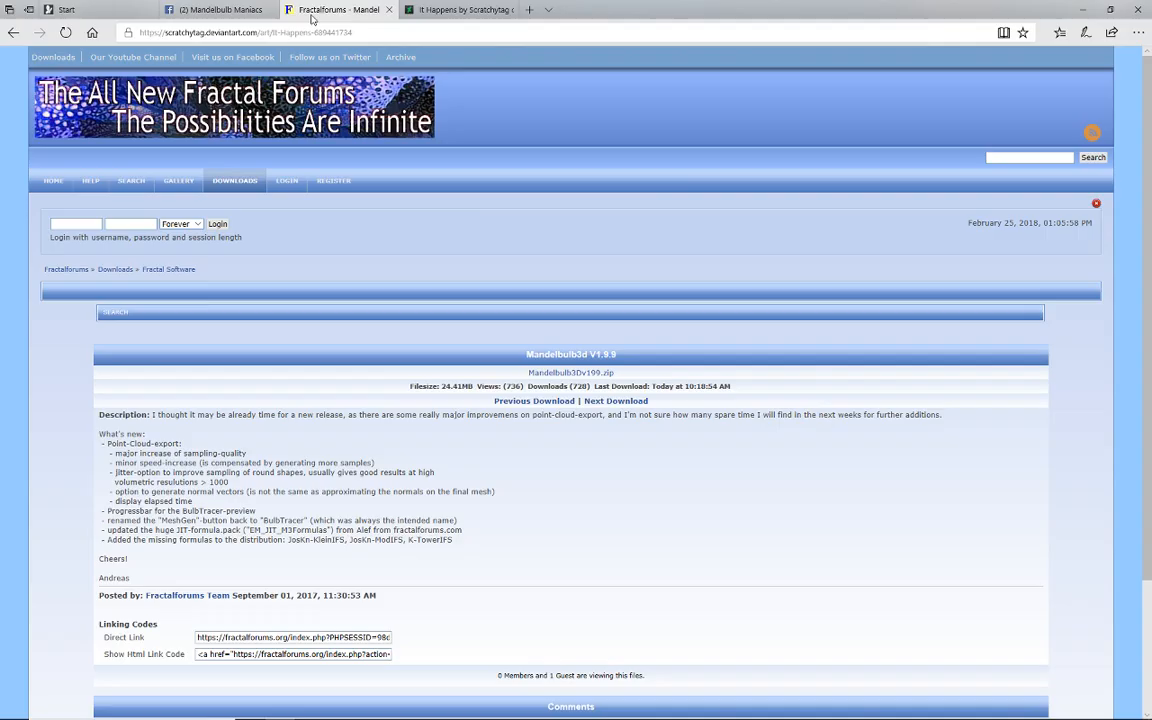
left_click(330, 9)
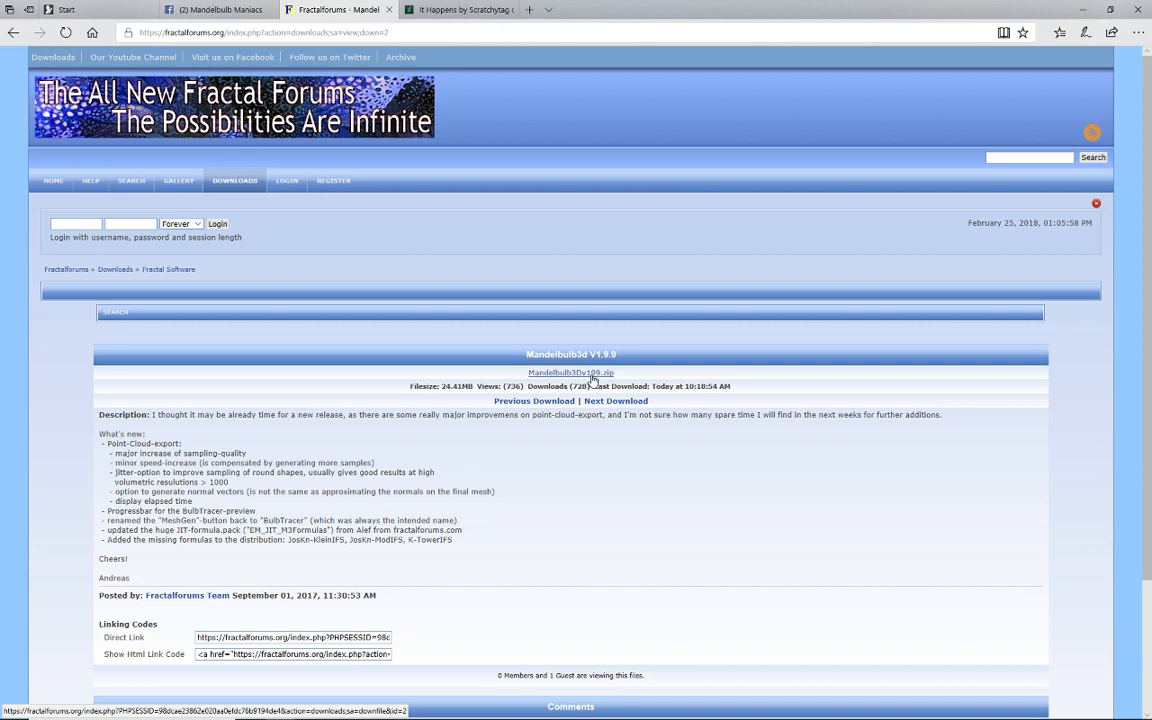
left_click(1082, 10)
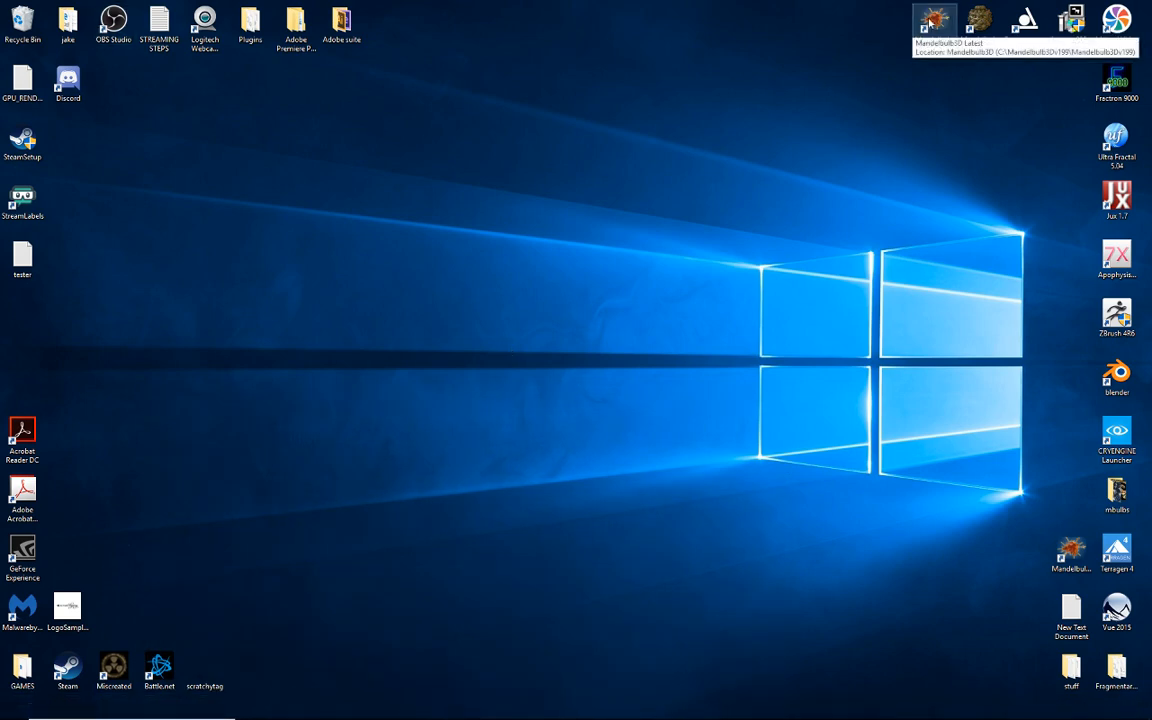
Launch the latest Mandelbulb 3D and arrange its main, Lighting and Formulas windows side by side.
double_click(934, 25)
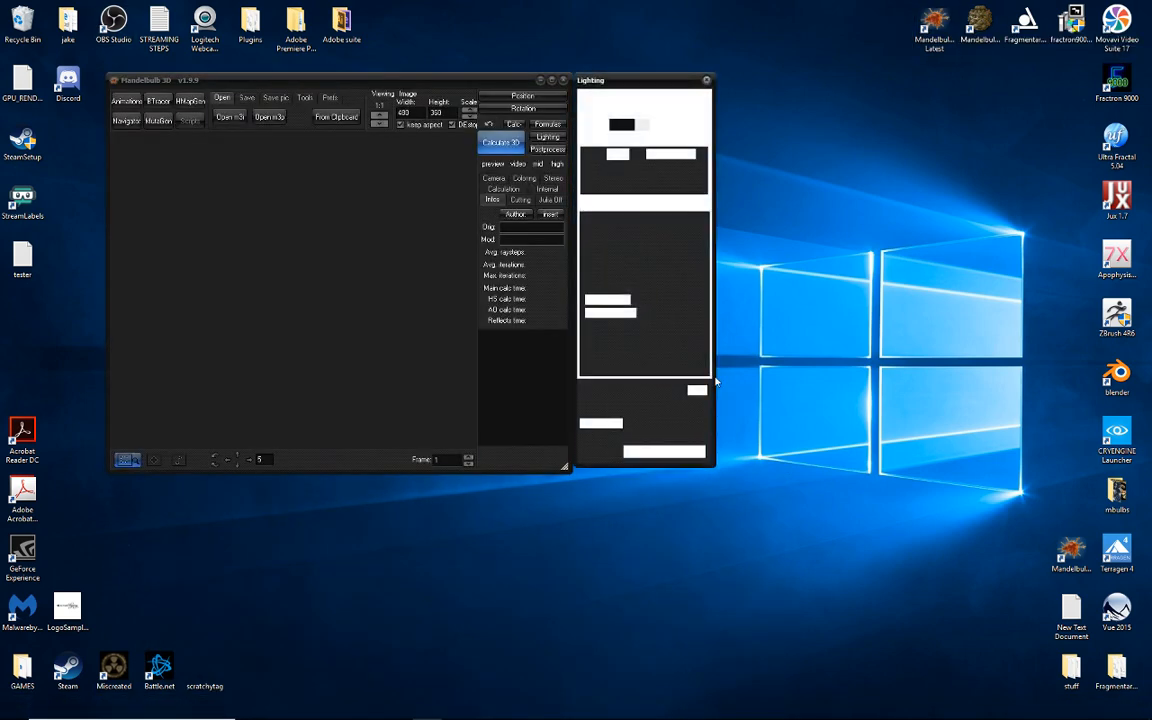
left_click_drag(440, 74, 339, 76)
left_click_drag(520, 68, 882, 75)
left_click_drag(486, 66, 557, 71)
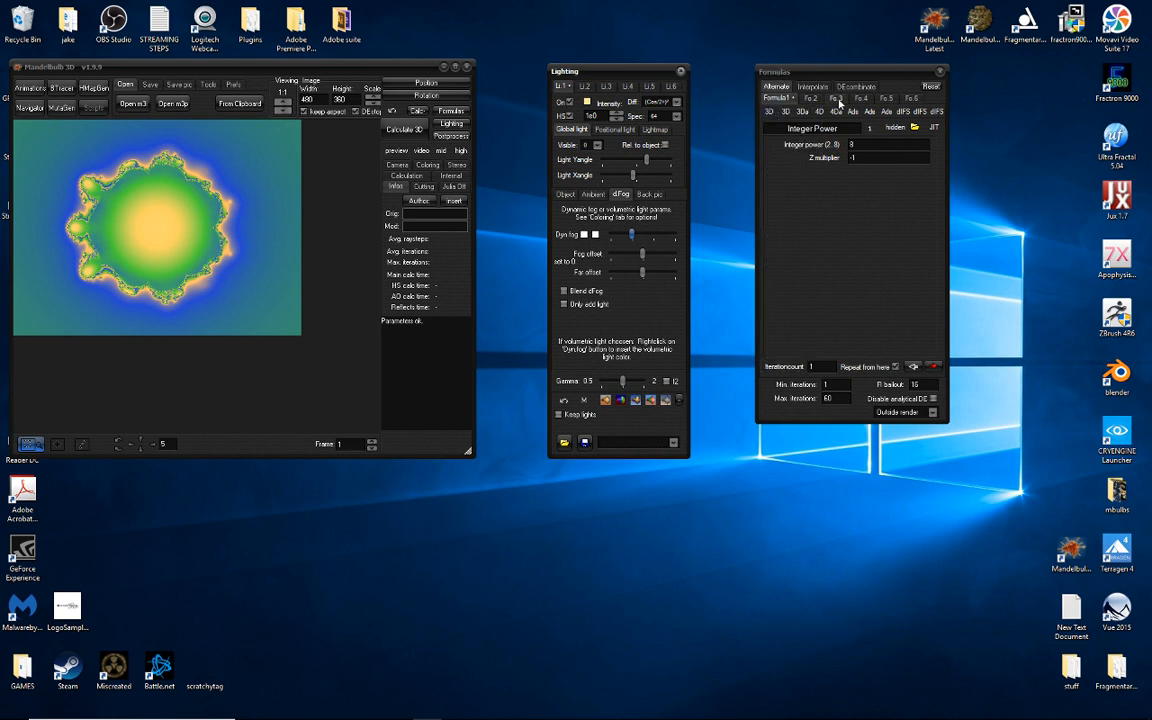
Browse the formula categories, load ABoxPlatinum as Formula 1 and calculate its 3D image.
left_click(779, 101)
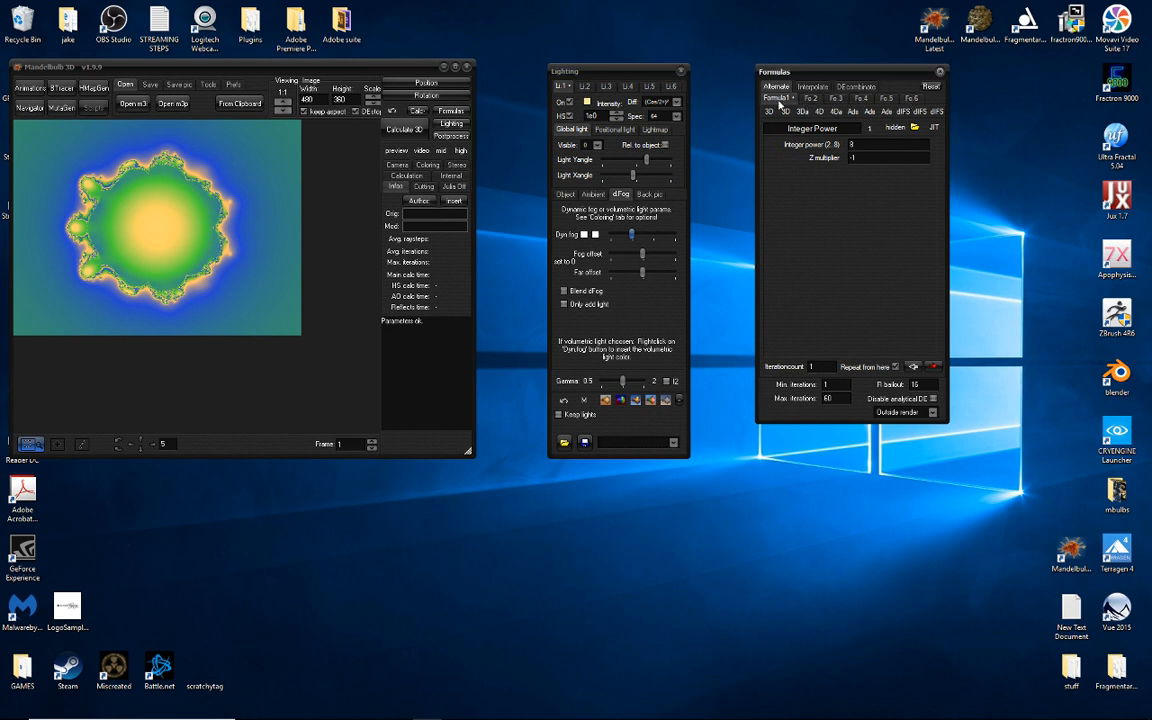
left_click(769, 112)
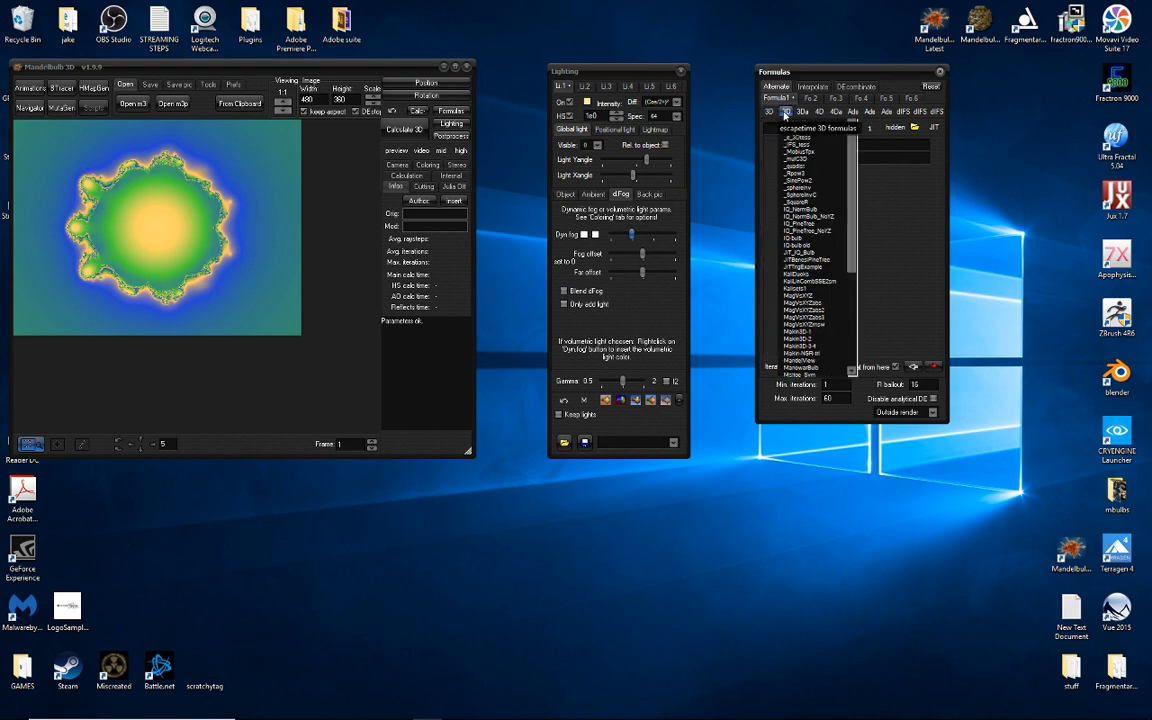
left_click(819, 112)
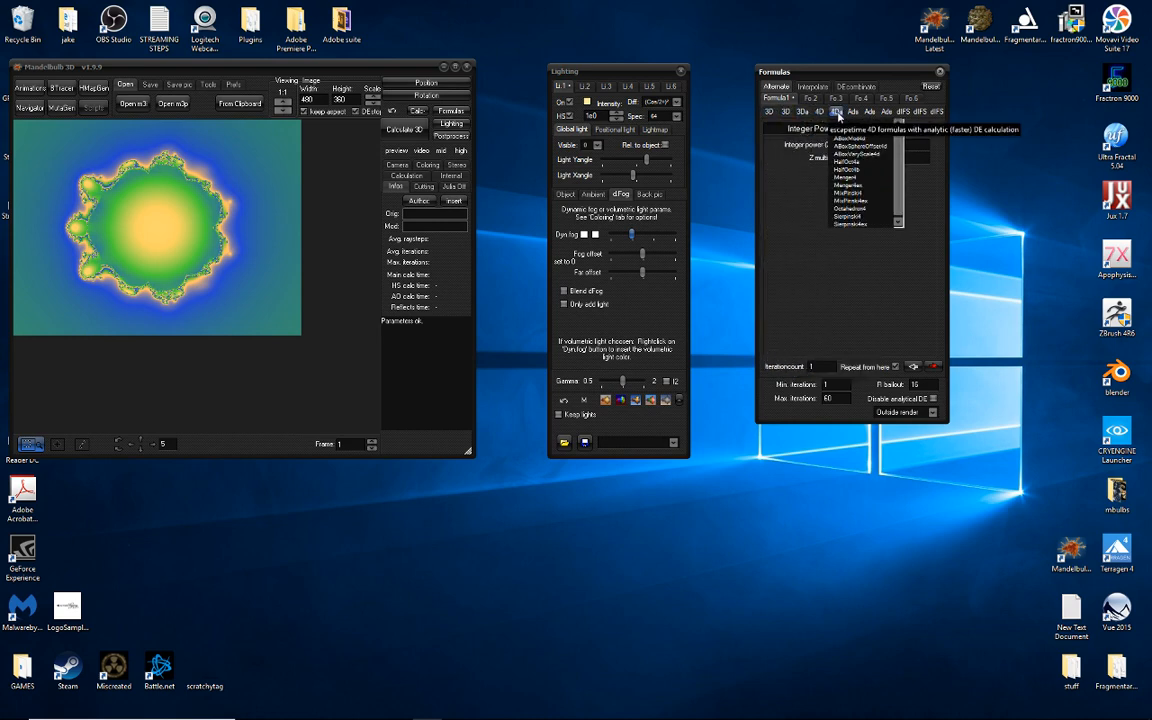
mouse_move(876, 115)
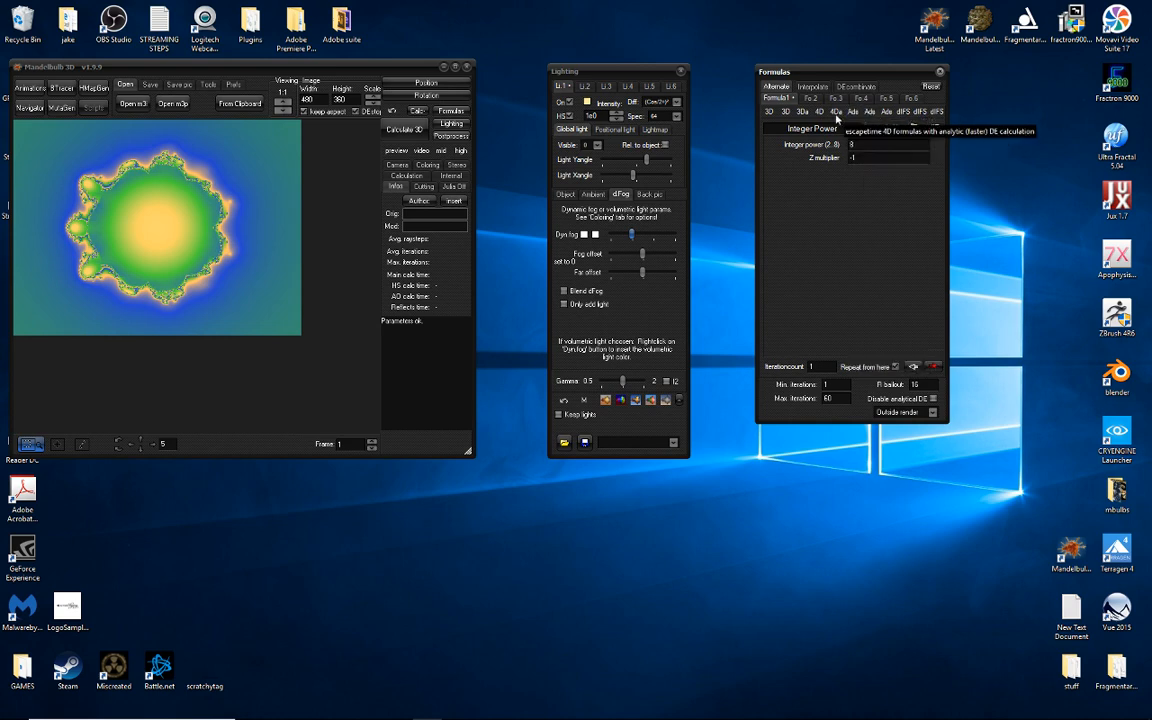
mouse_move(770, 117)
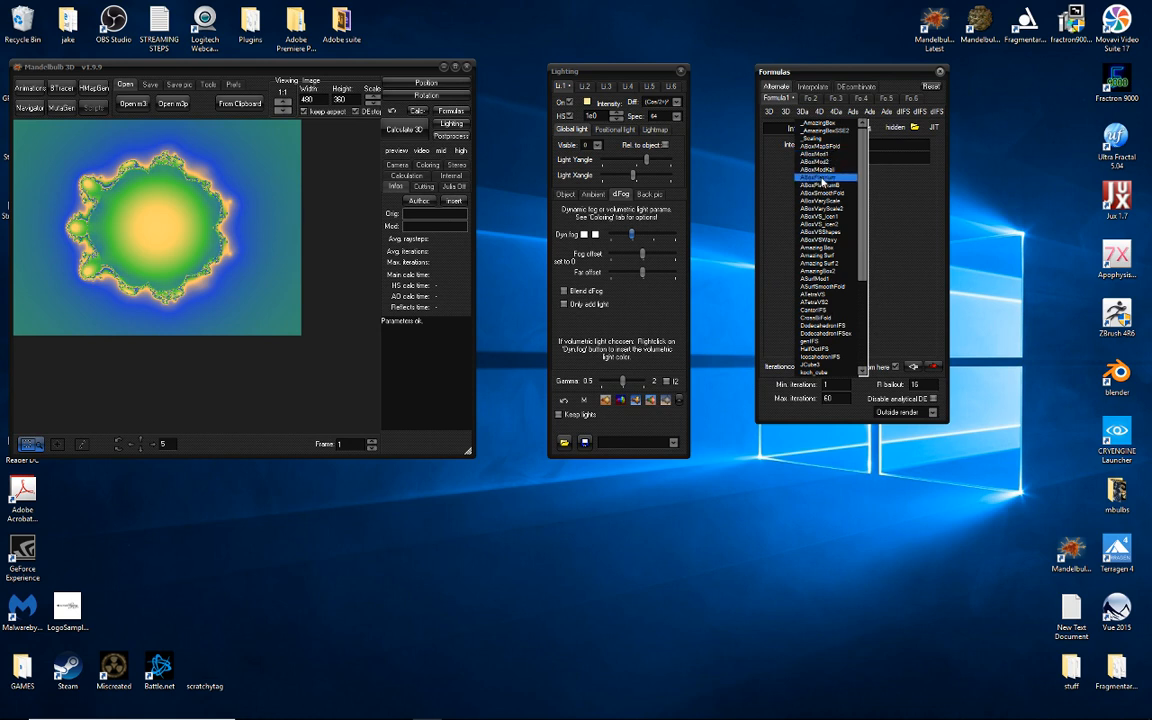
left_click(821, 179)
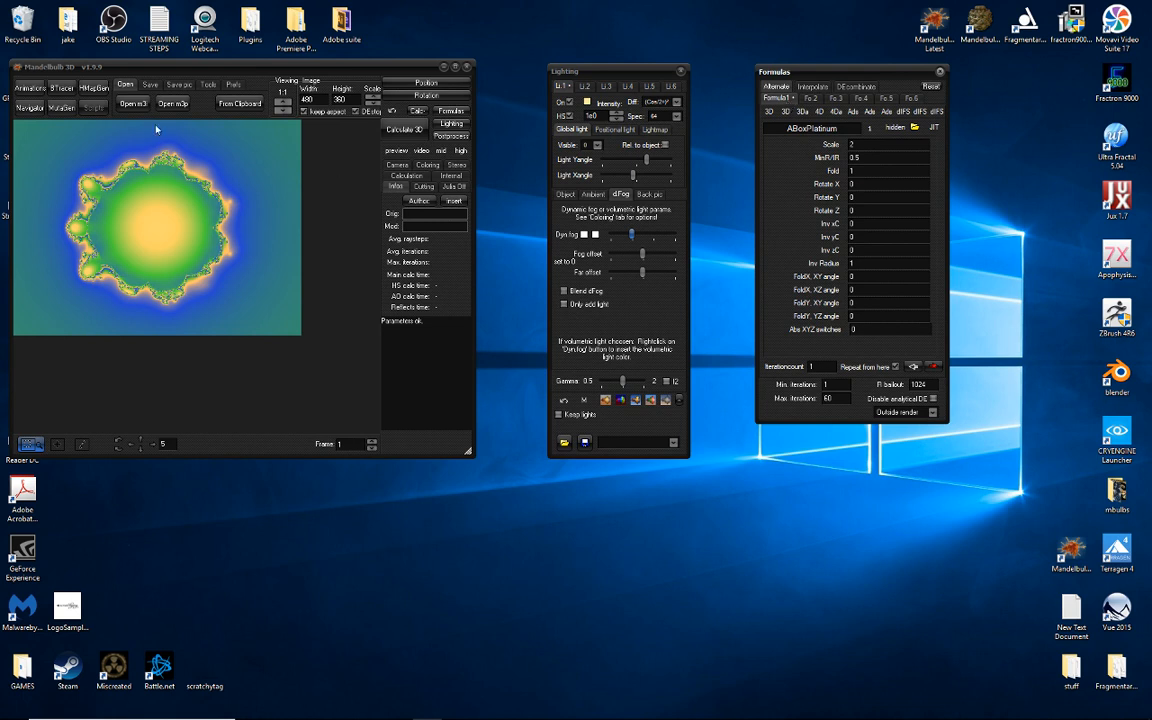
left_click(408, 135)
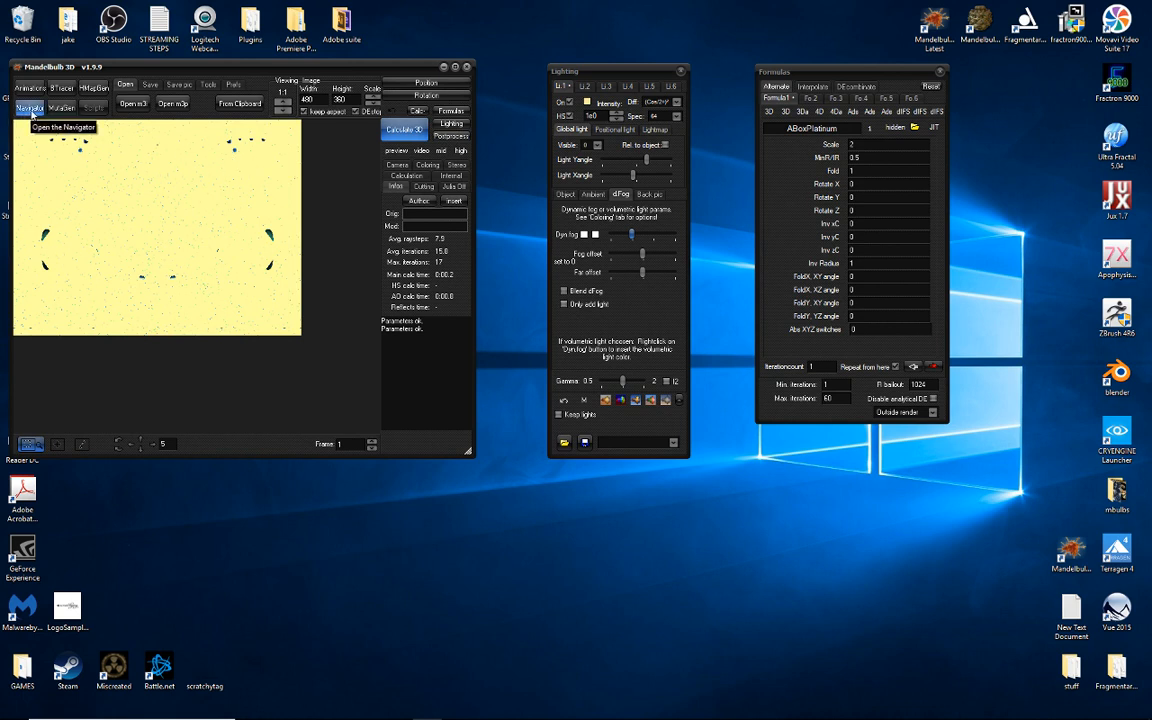
Open the Navigator beside the main image and set the ABoxPlatinum Scale to 3.1.
left_click(32, 113)
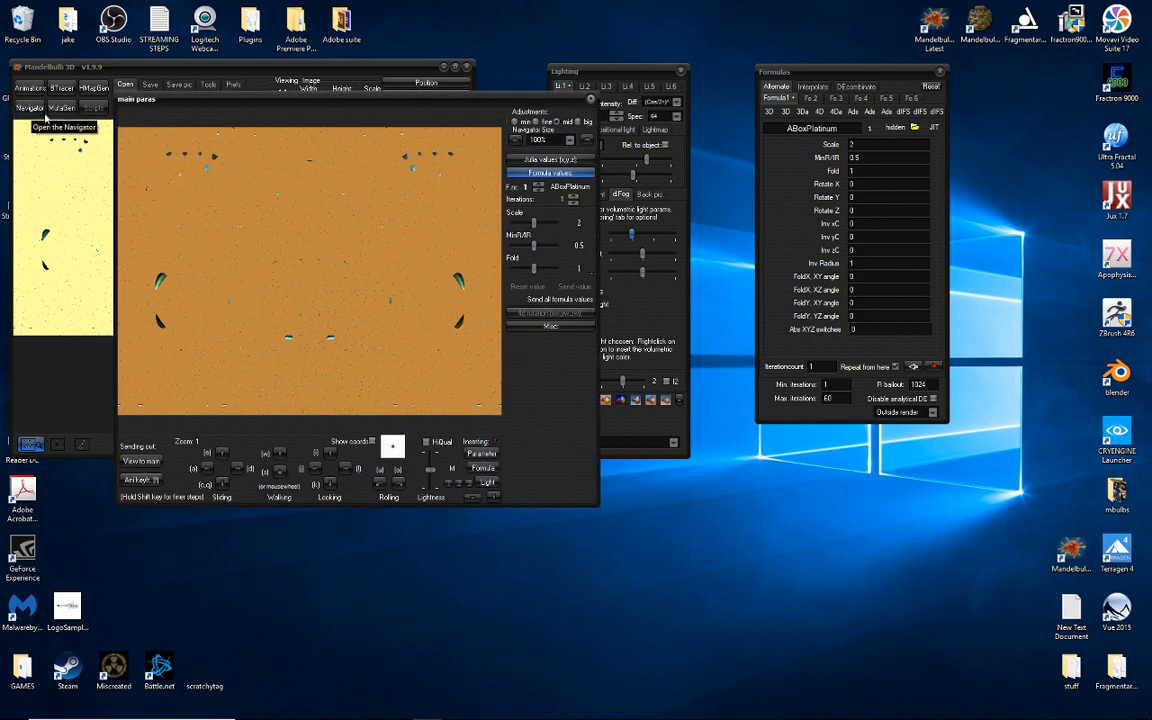
left_click_drag(335, 104, 535, 101)
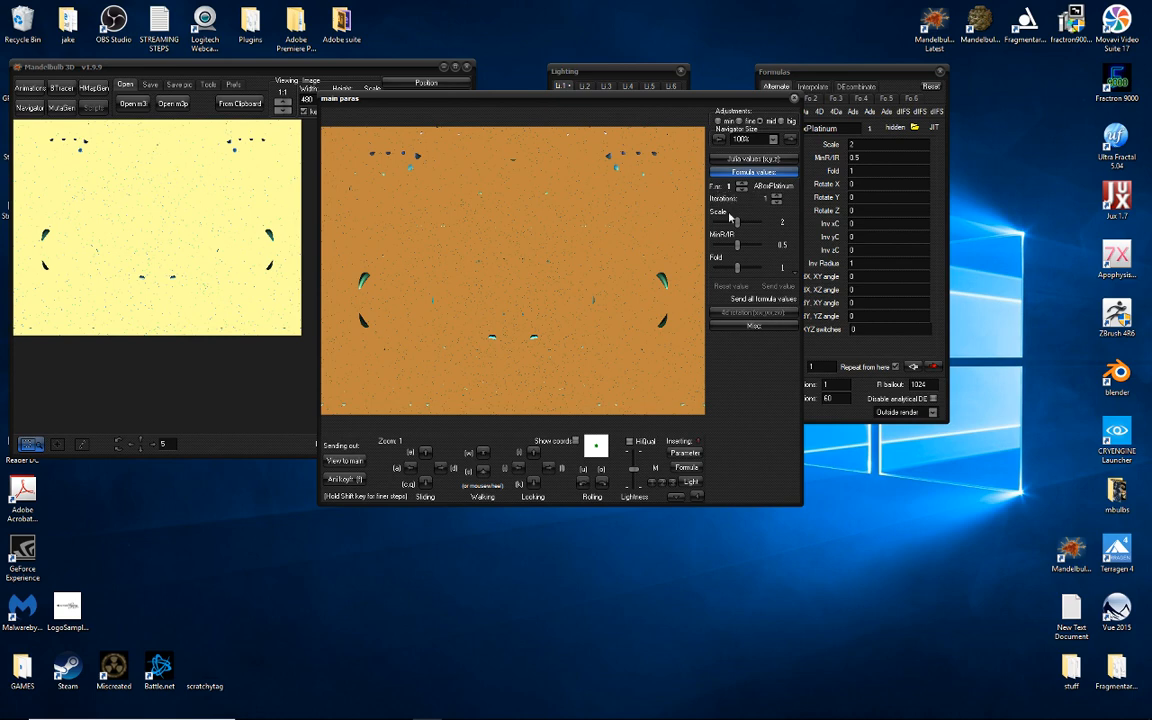
left_click_drag(640, 97, 575, 117)
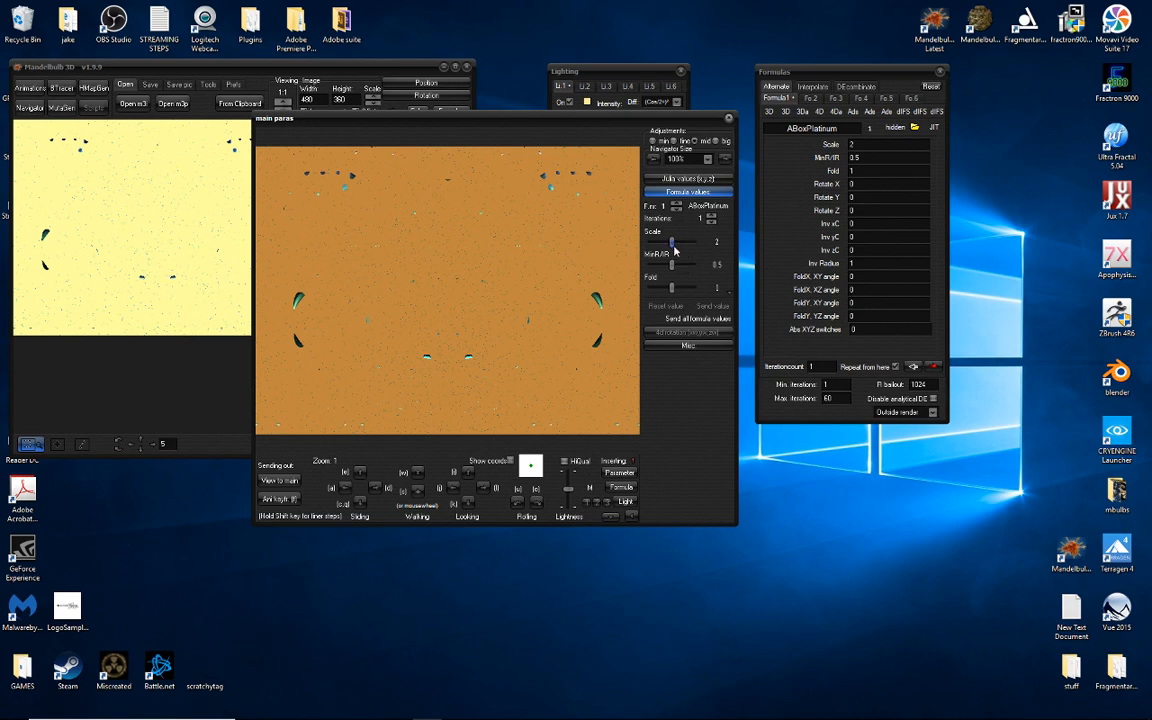
left_click_drag(672, 245, 674, 247)
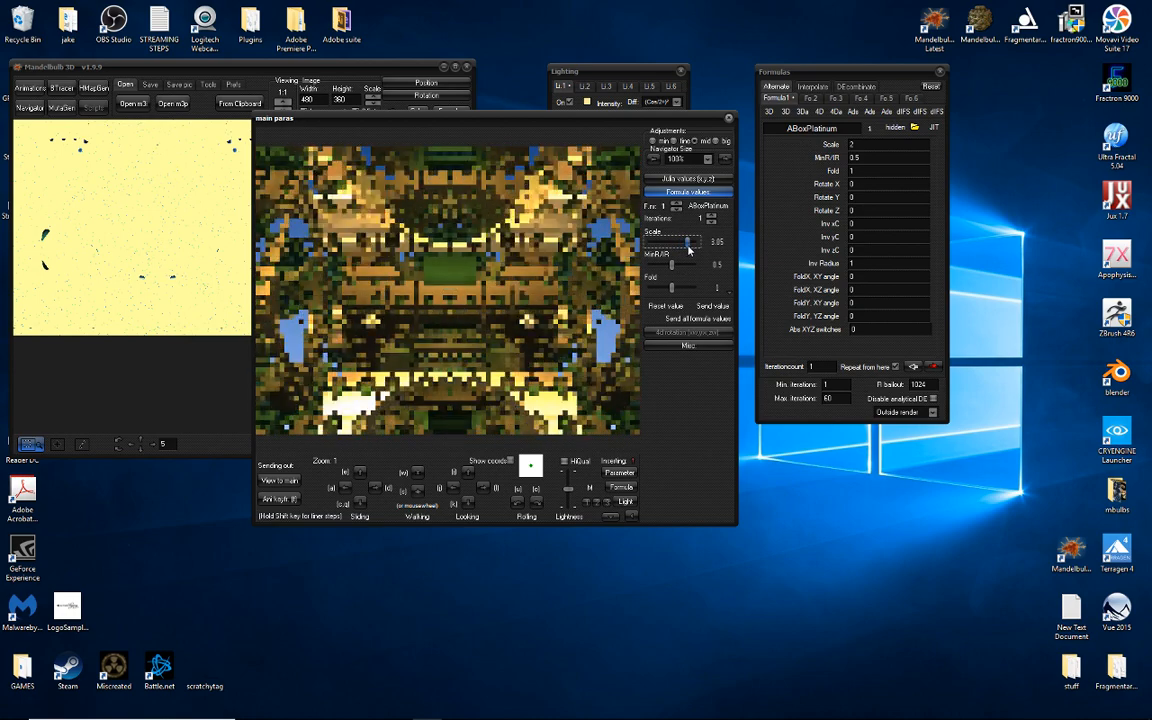
left_click_drag(686, 252, 688, 258)
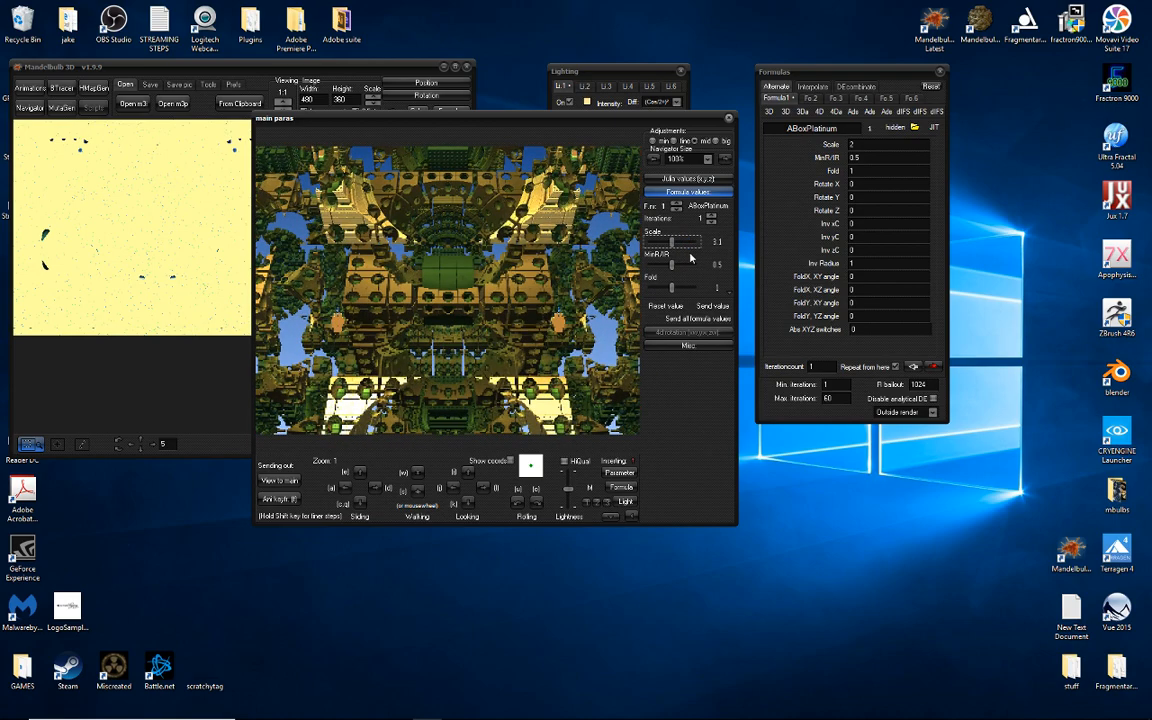
Send the Navigator view to the main window and calculate it in 3D.
left_click(279, 481)
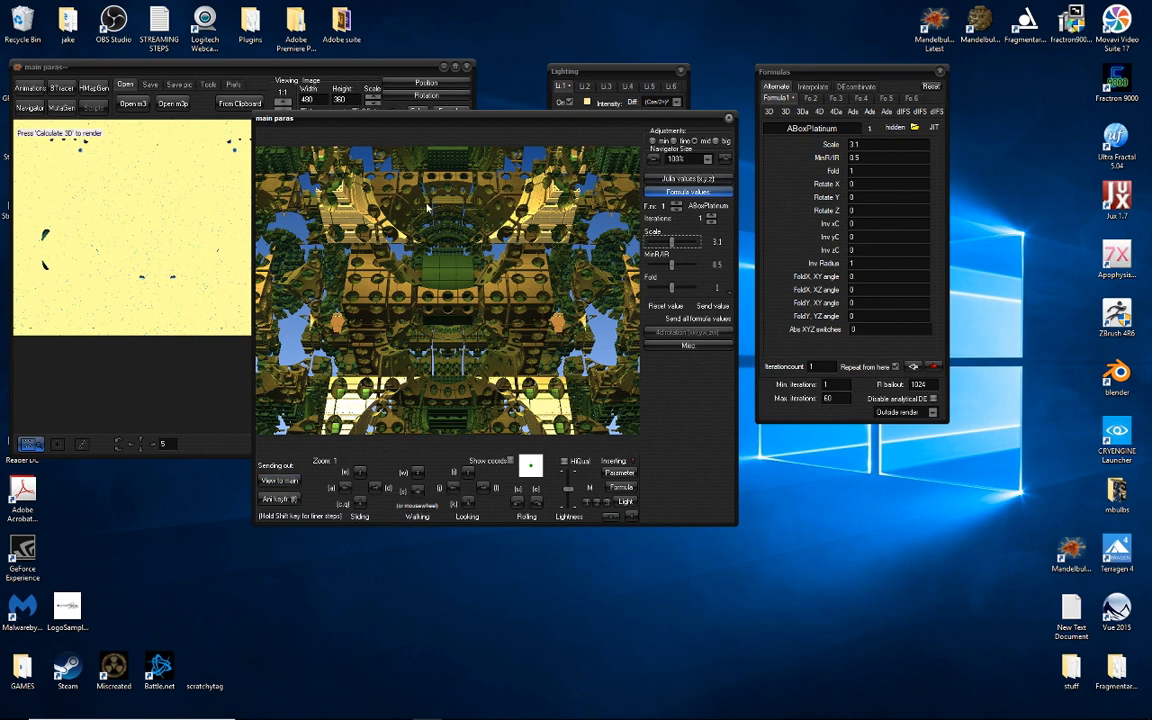
left_click_drag(390, 125, 842, 304)
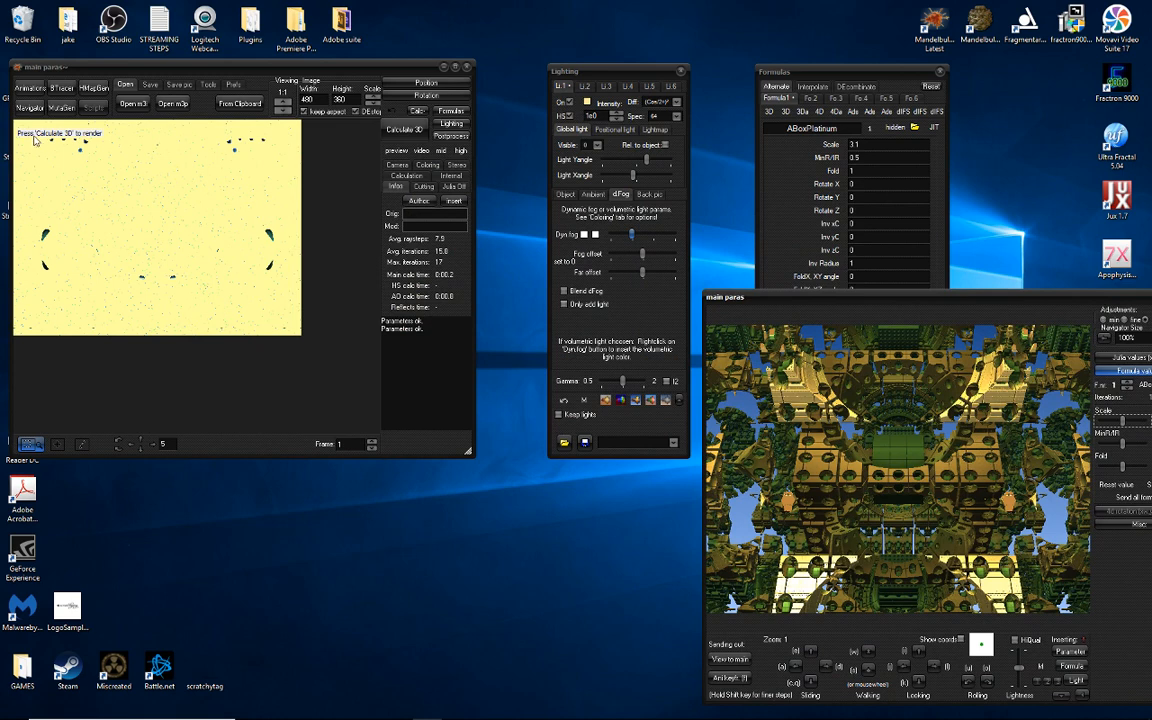
left_click(406, 131)
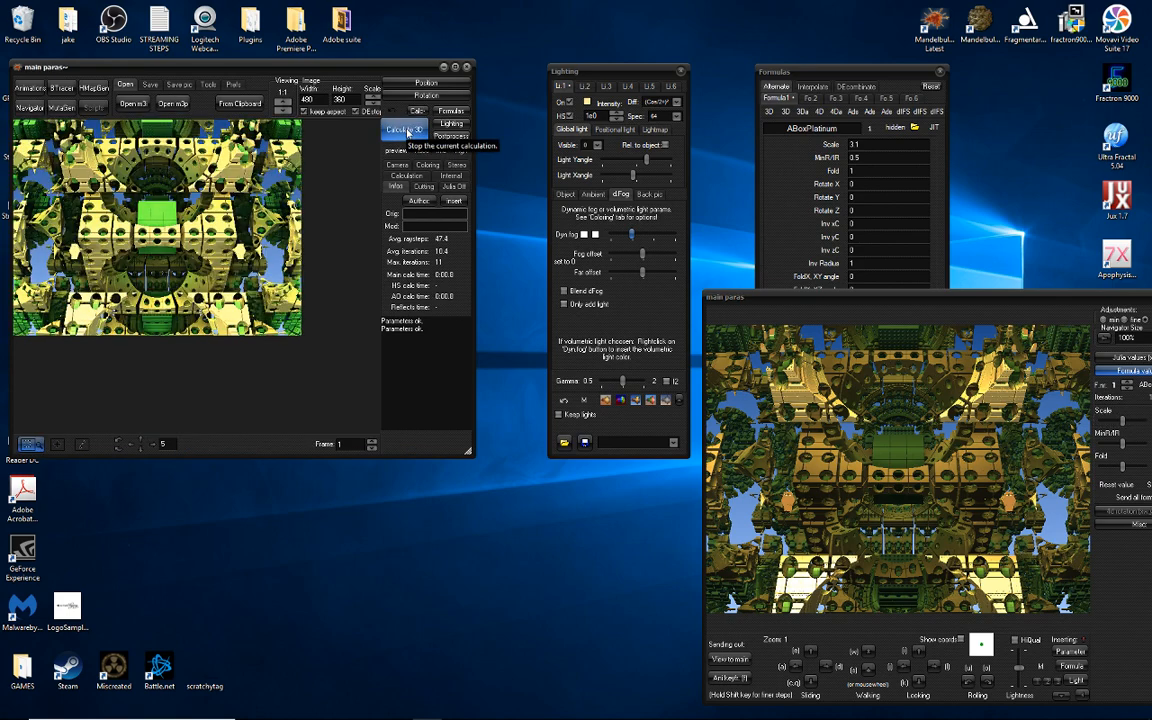
Reposition the Navigator window fully on screen between the rendered image and the Formulas window.
left_click_drag(734, 300, 437, 160)
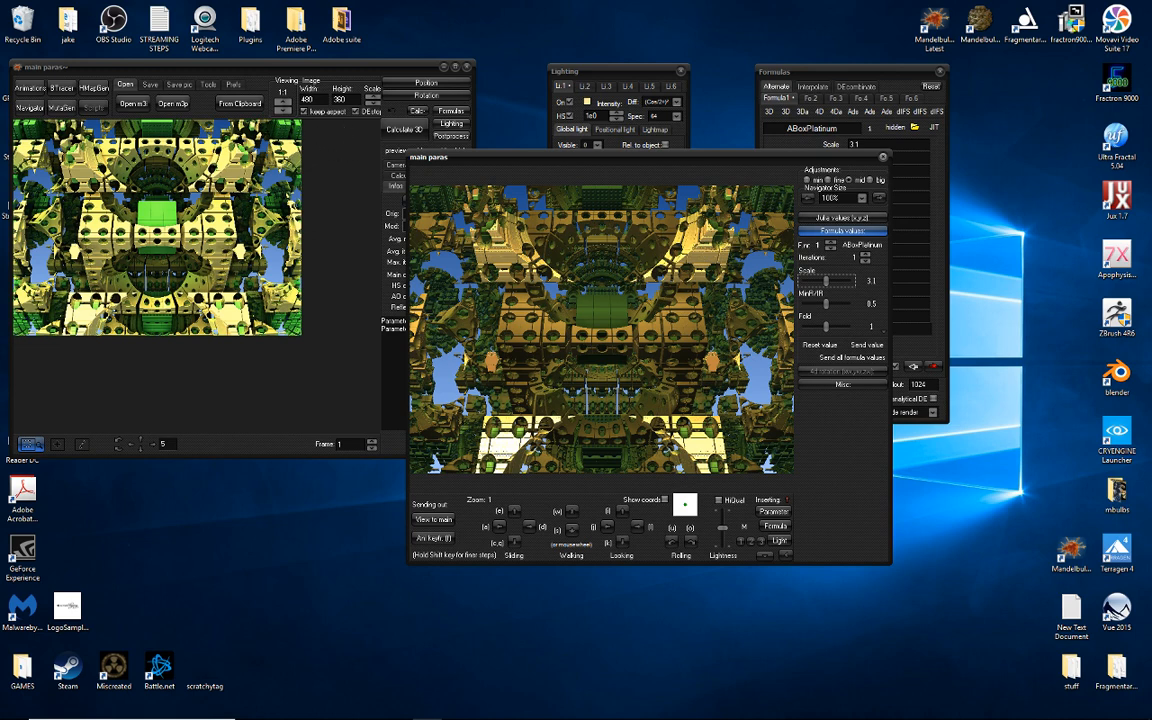
left_click_drag(473, 158, 617, 195)
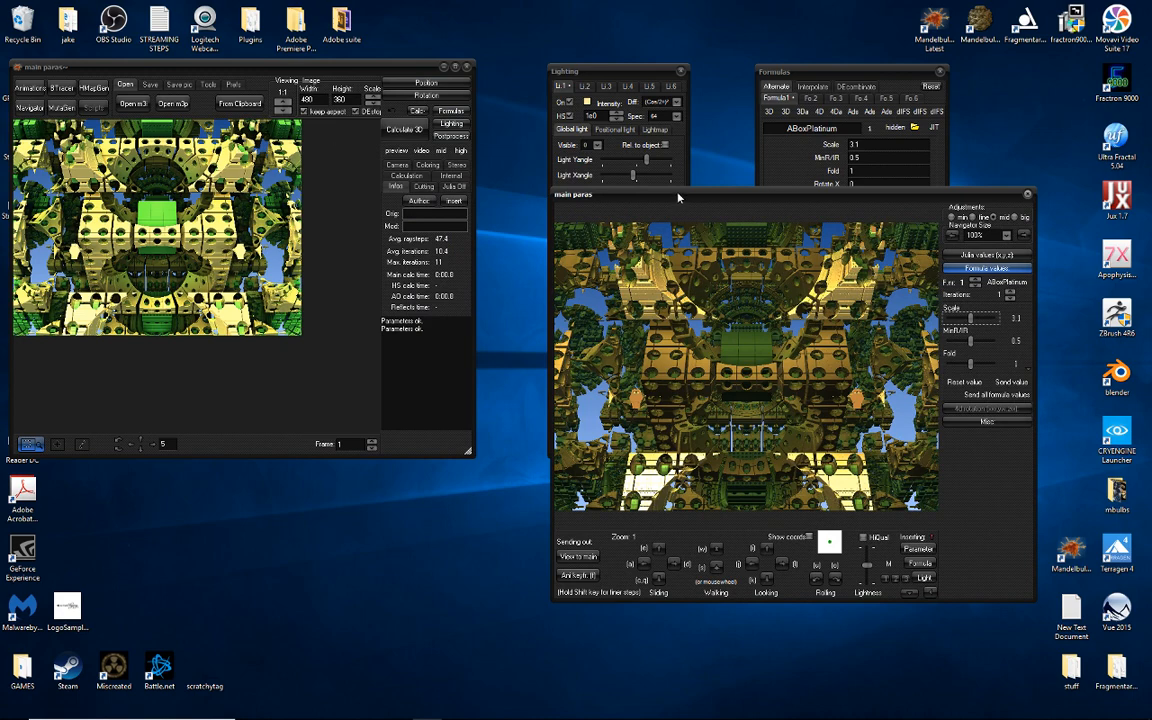
left_click_drag(674, 194, 576, 111)
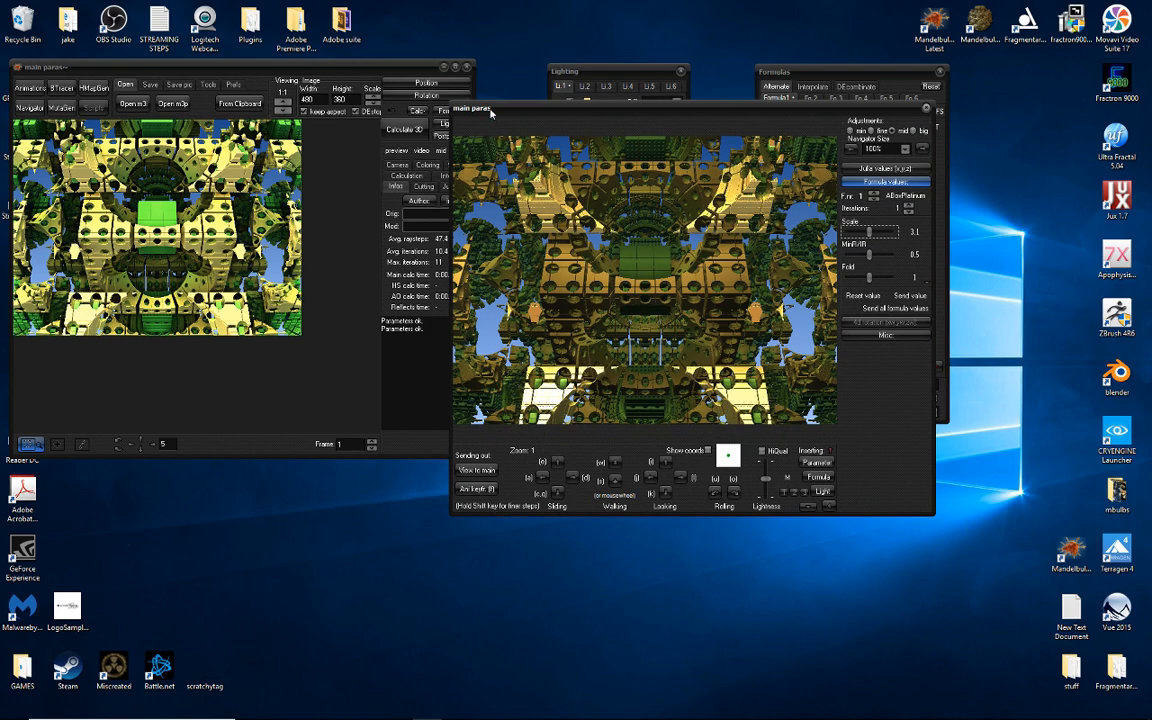
left_click_drag(458, 108, 367, 118)
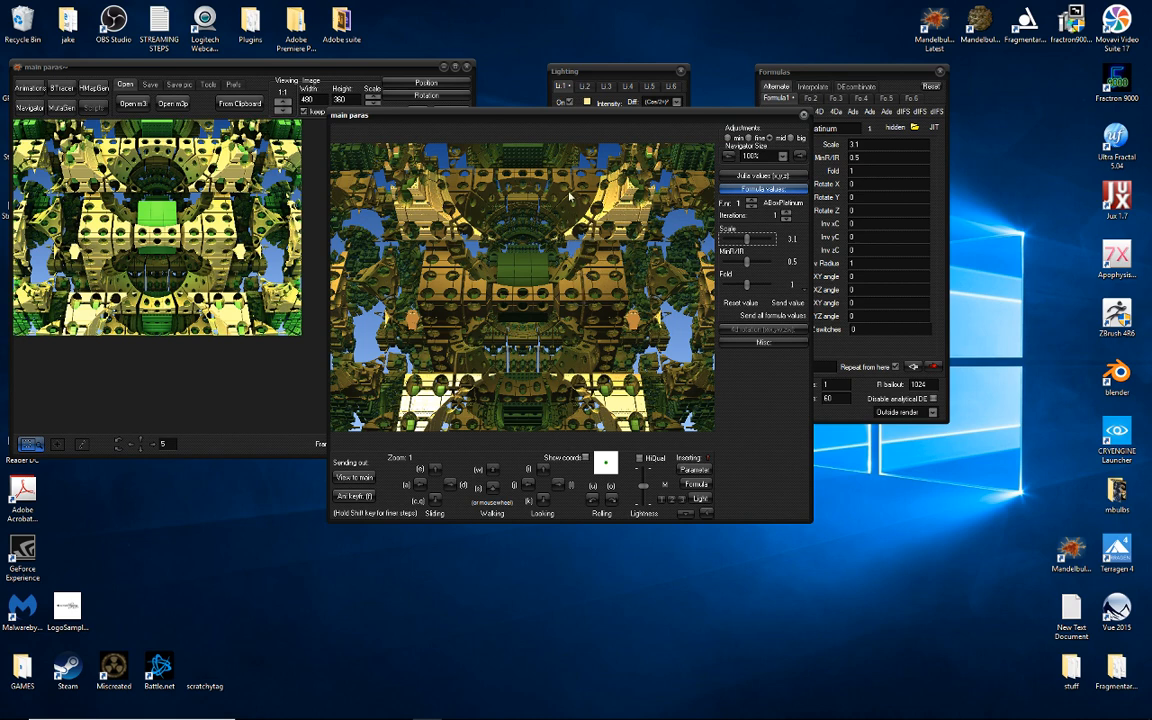
left_click_drag(519, 124, 494, 126)
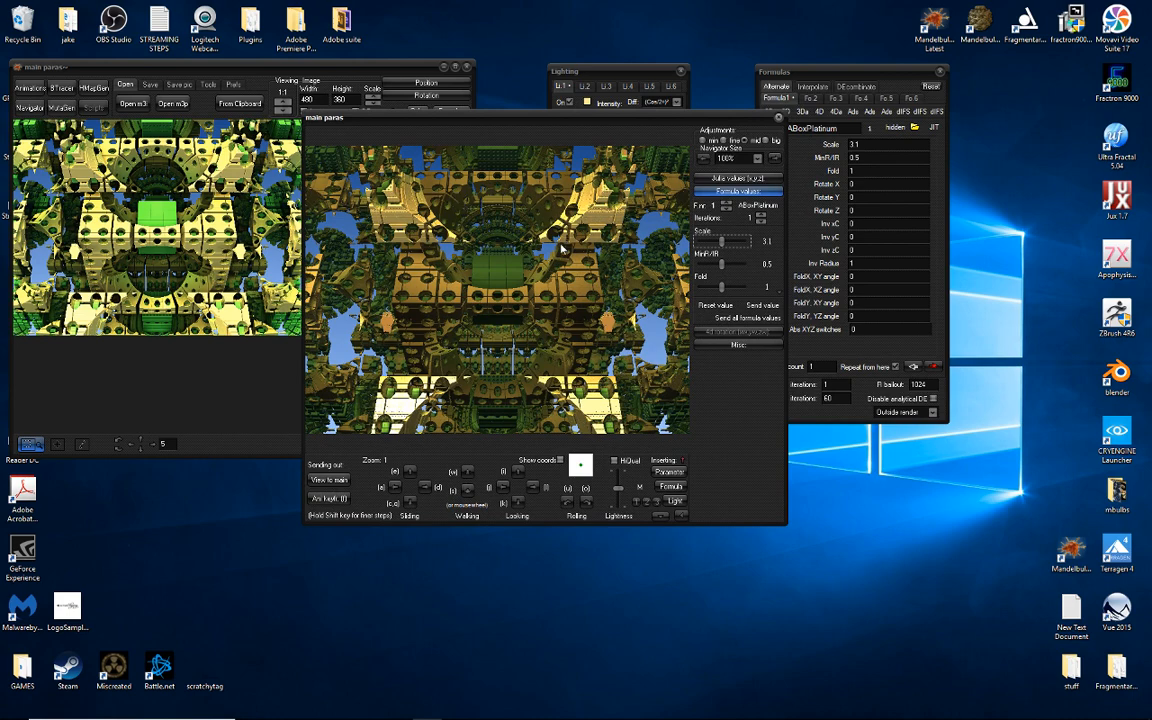
Slide the Navigator camera downward and turn it mainly left and up within the ABoxPlatinum structure.
key("c")
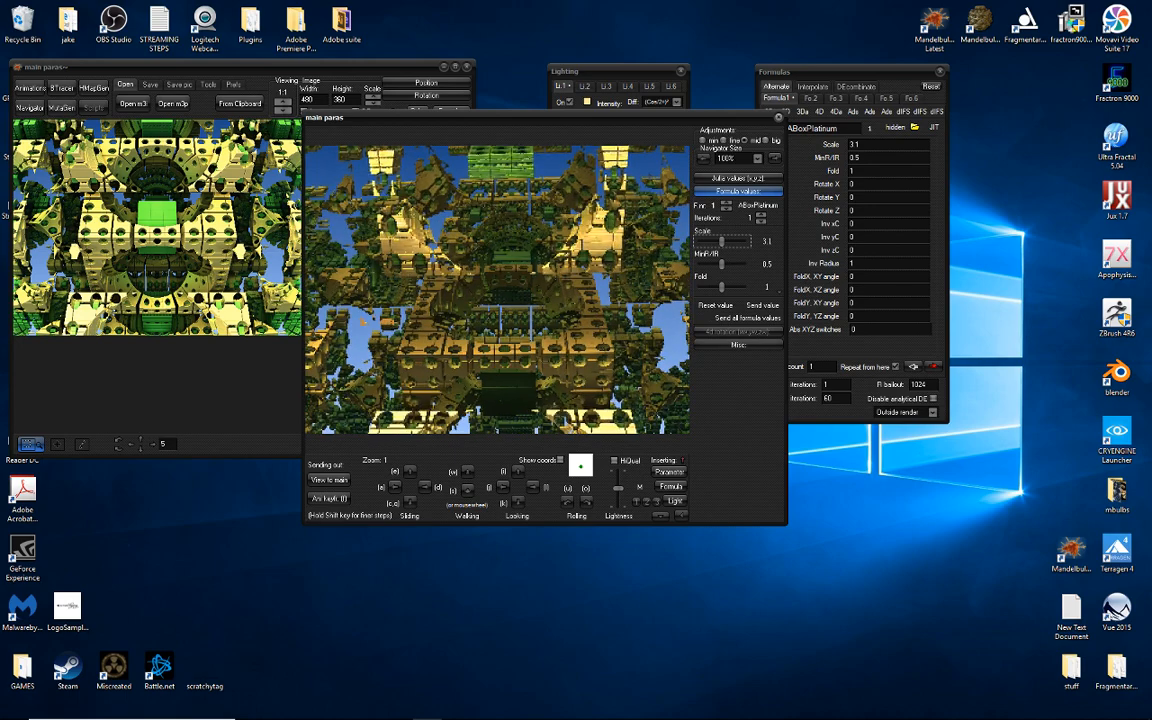
key("j")
key("j")
key("j")
key("i")
key("i")
key("i")
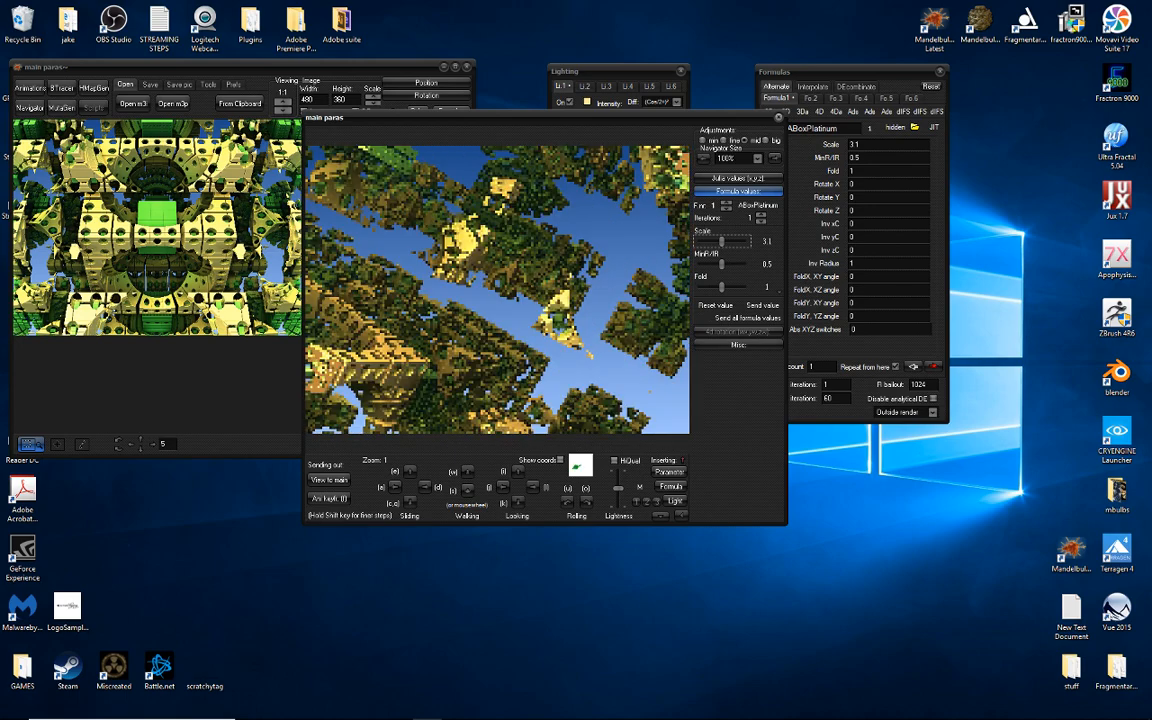
key("j")
key("j")
key("j")
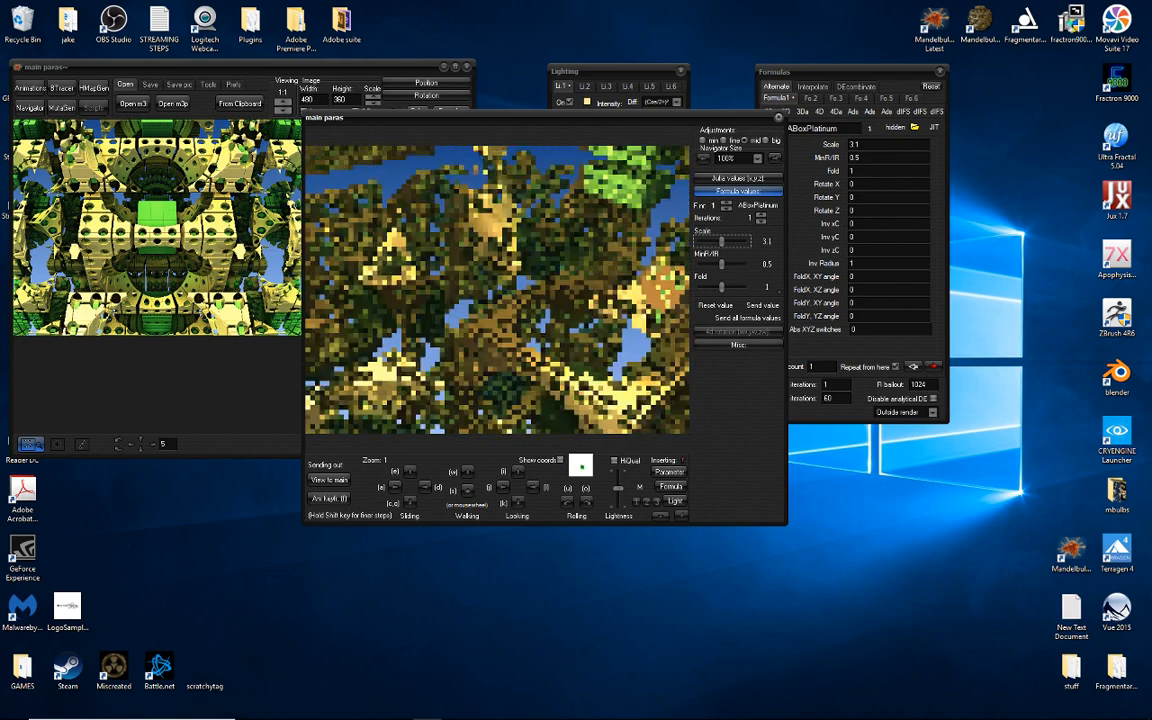
key("j")
key("j")
key("j")
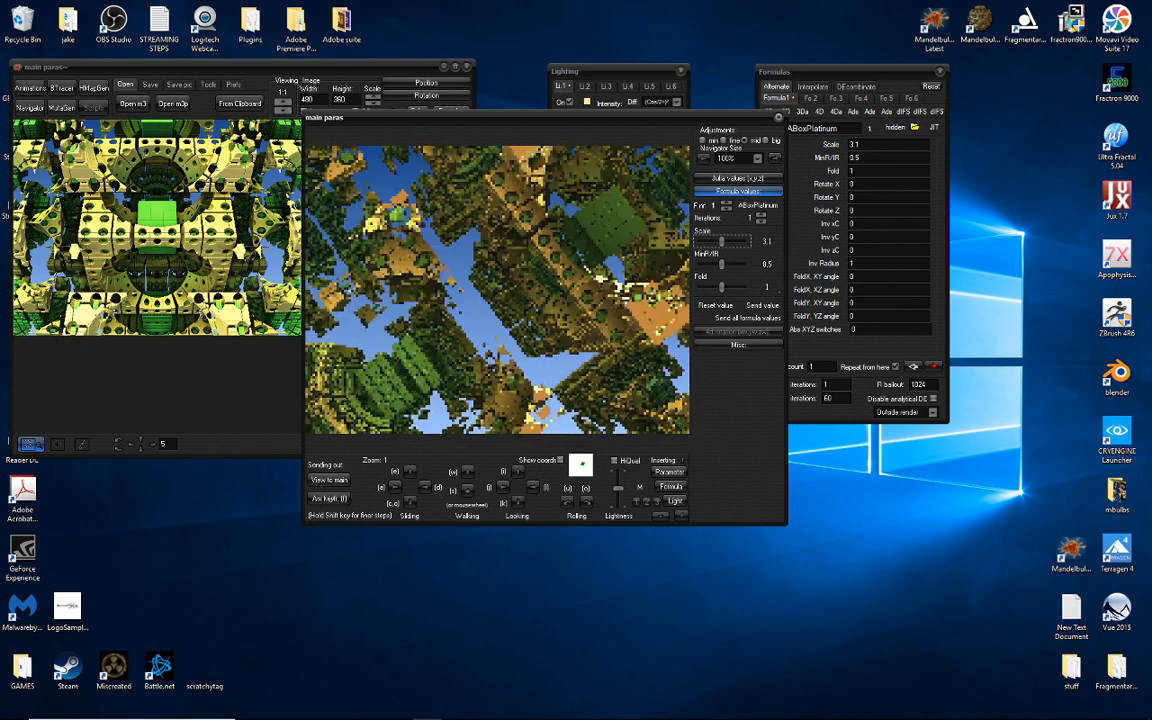
key("l")
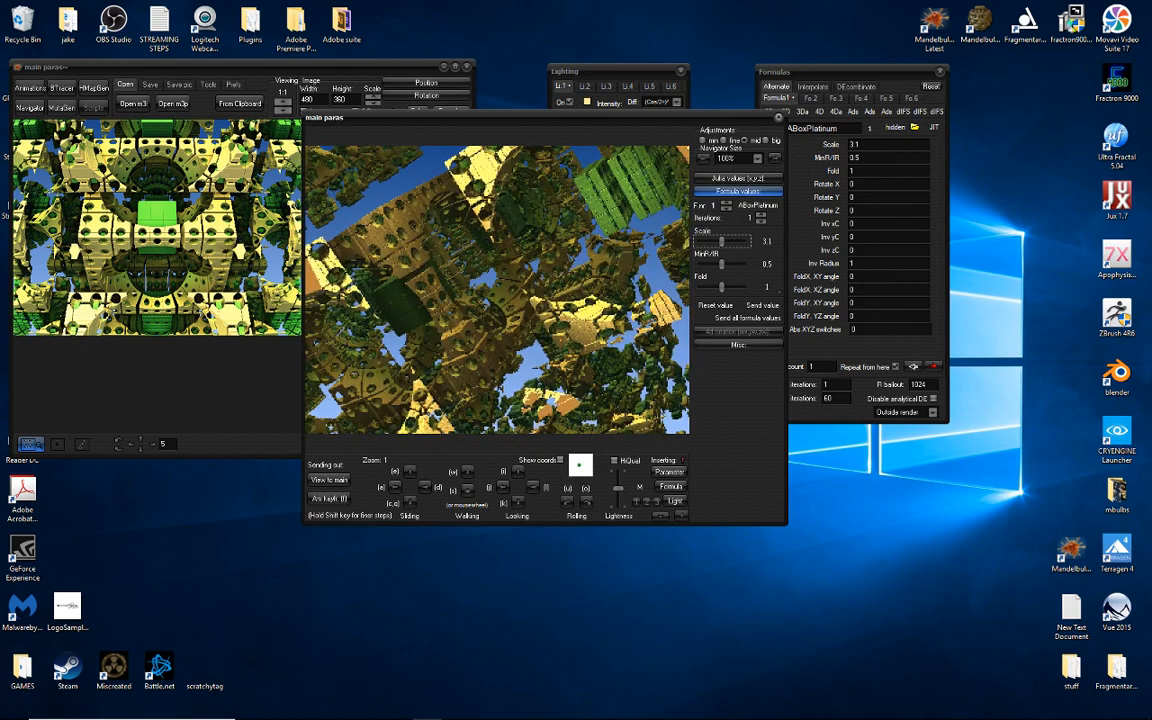
Walk the Navigator camera forward into the structure to a zoom of about 116 and look upward.
key("w")
key("w")
key("w")
key("w")
key("w")
key("w")
key("w")
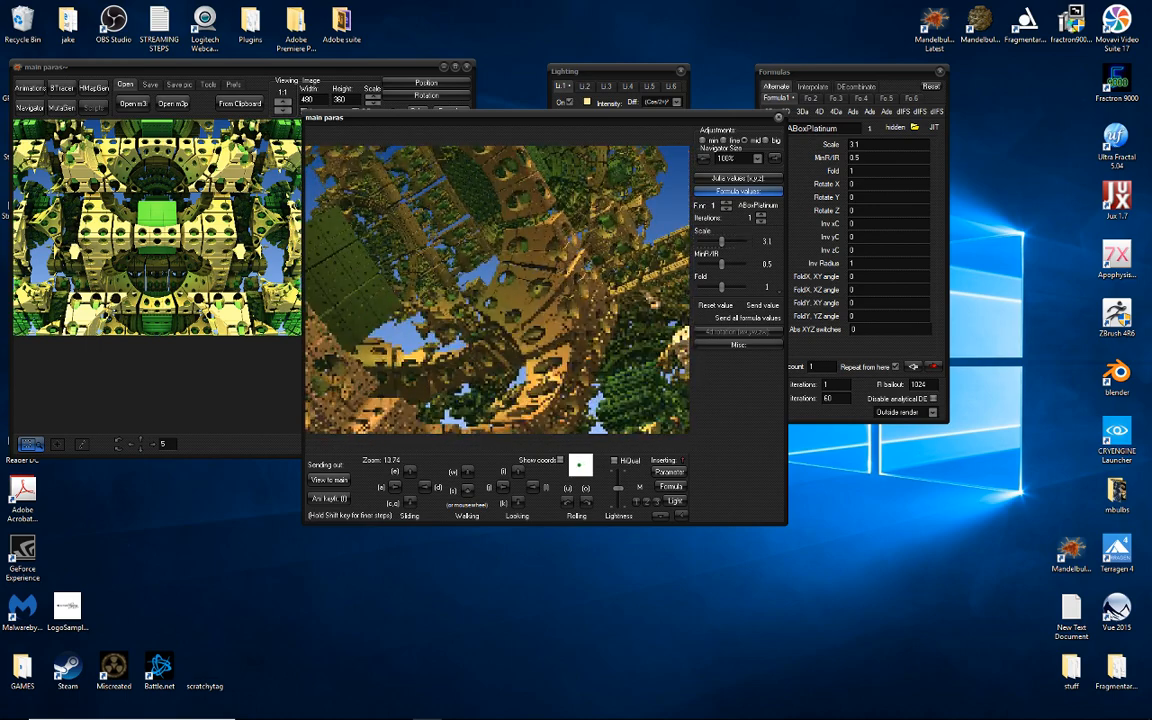
key("w")
key("w")
key("w")
key("w")
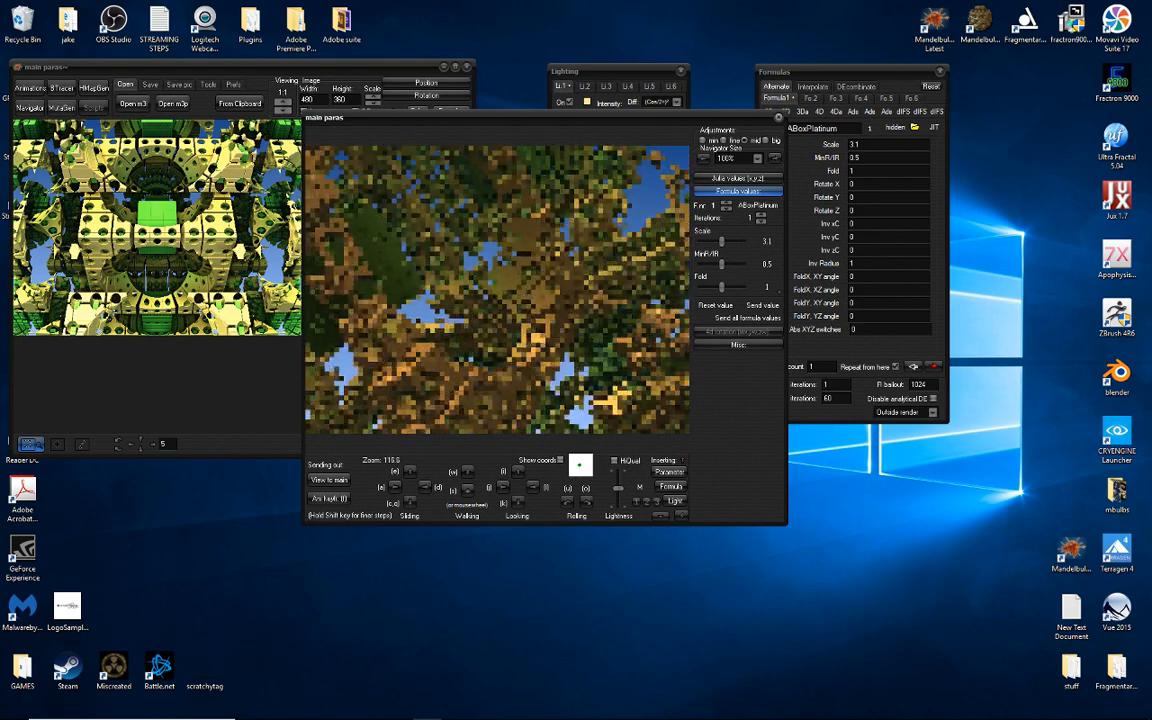
key("i")
key("i")
key("i")
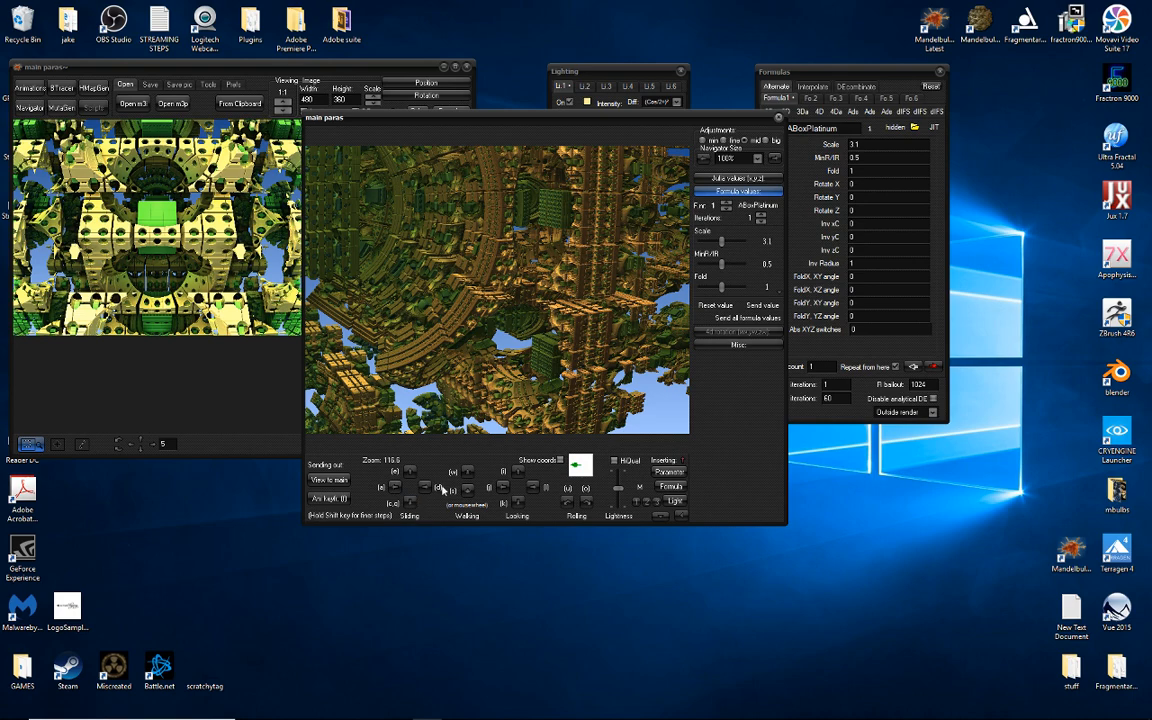
Turn the Navigator camera further up and left, and walk it one step forward and back.
left_click(519, 475)
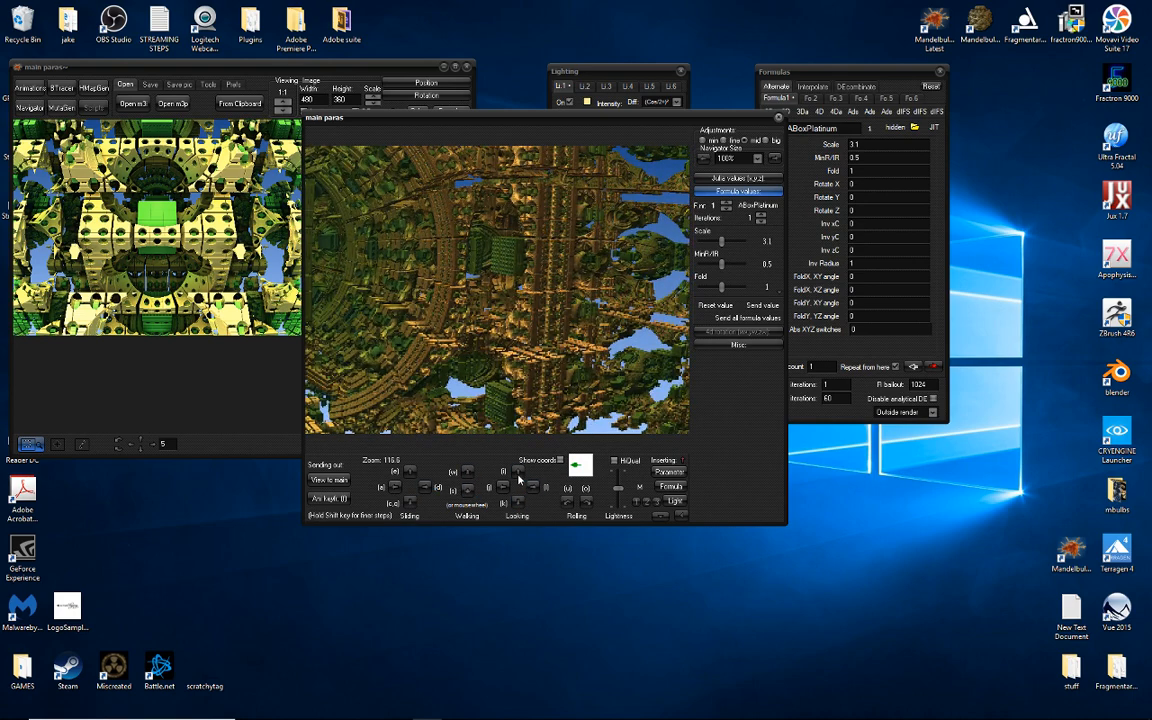
left_click(519, 476)
left_click(504, 486)
left_click(468, 473)
left_click(468, 491)
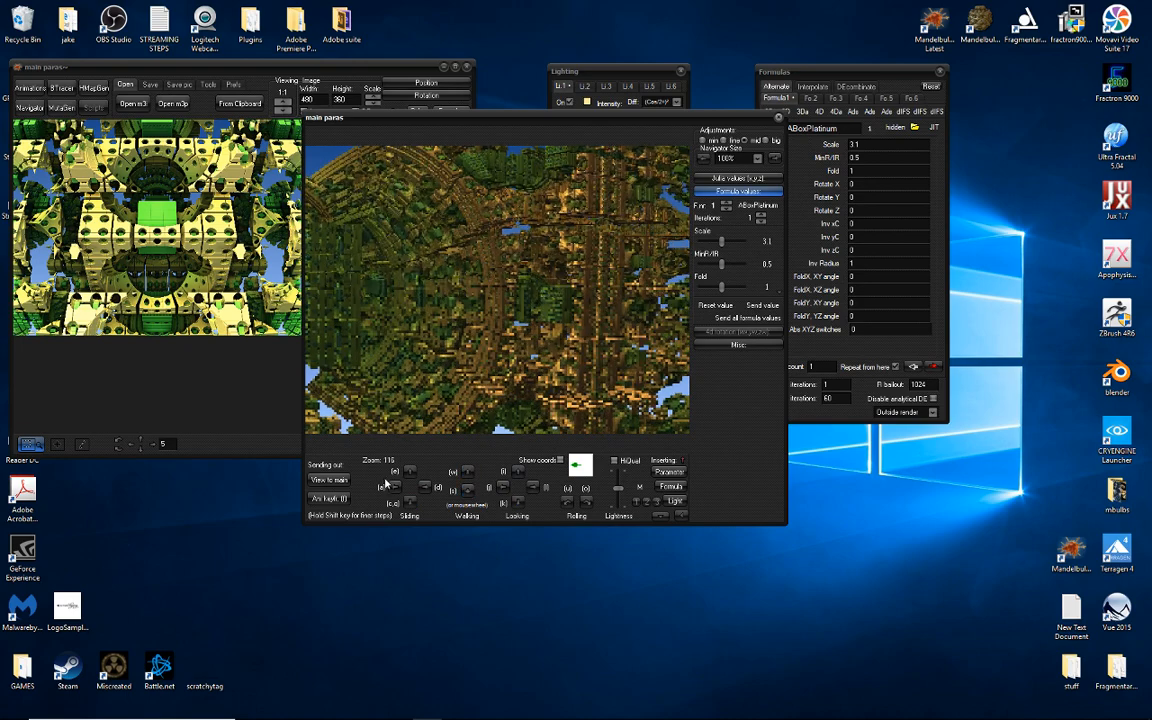
Slide the Navigator camera left and back right, and expand the Navigator's step and angle settings.
left_click(395, 487)
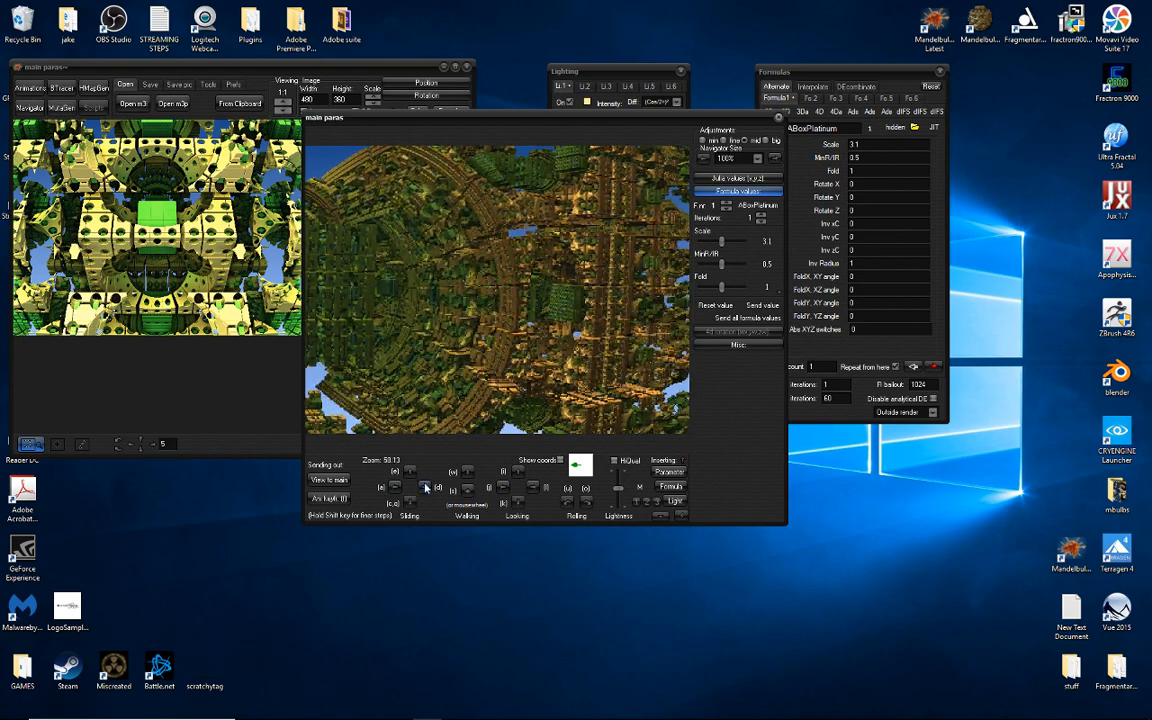
left_click(425, 487)
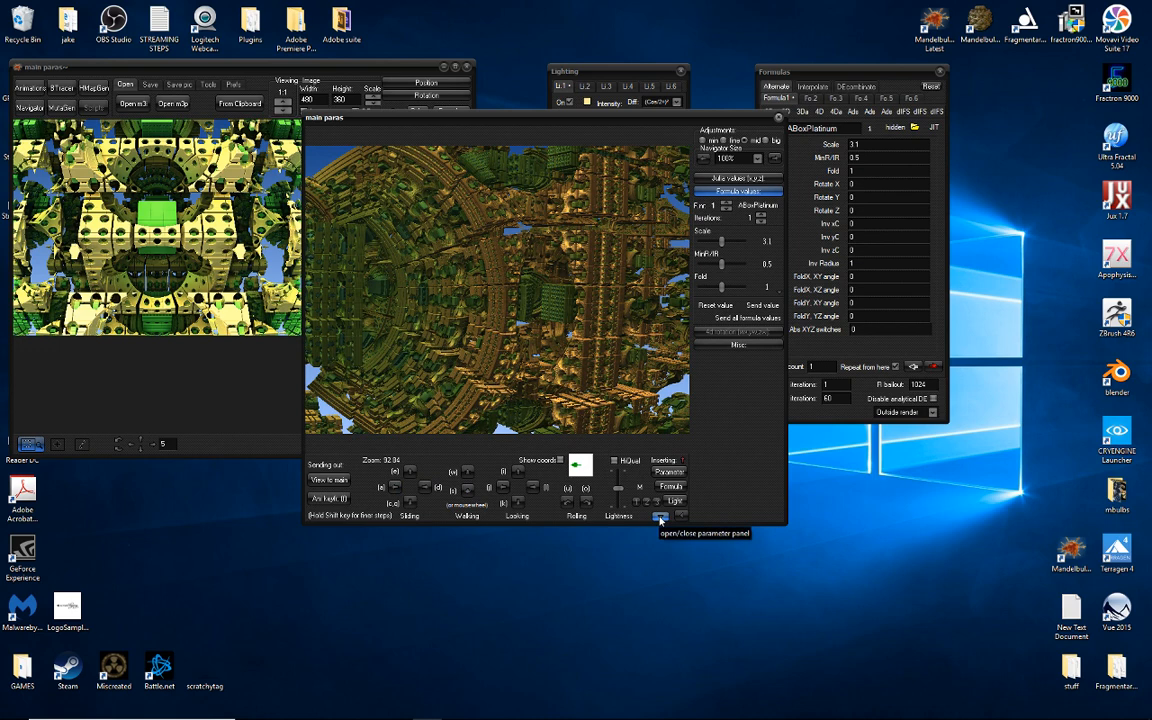
left_click(660, 517)
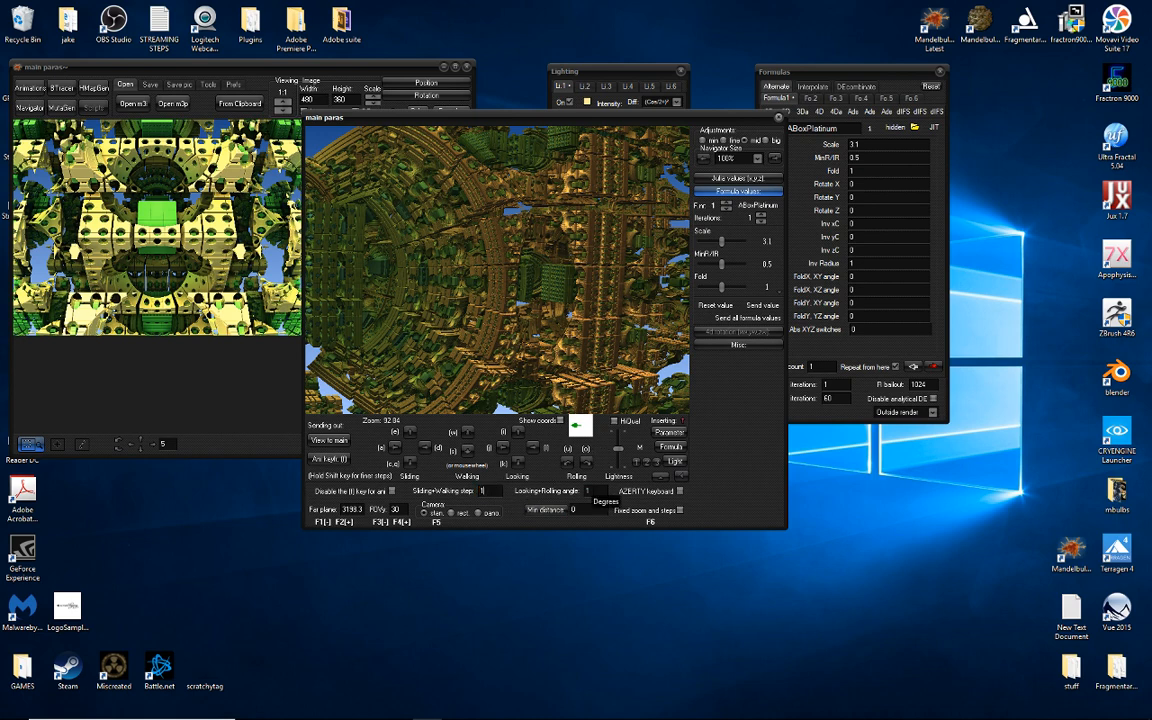
Turn the Navigator camera to the right four times with the looking angle at 1 degree.
left_click(533, 448)
left_click(533, 448)
left_click(533, 448)
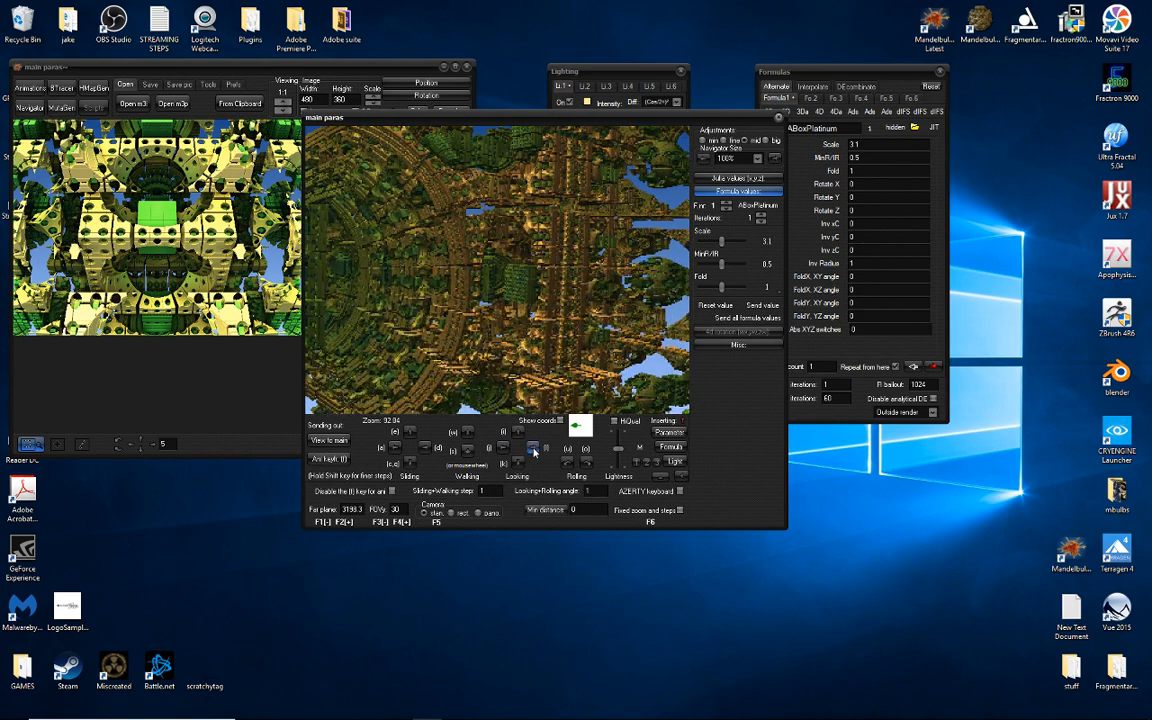
left_click(533, 448)
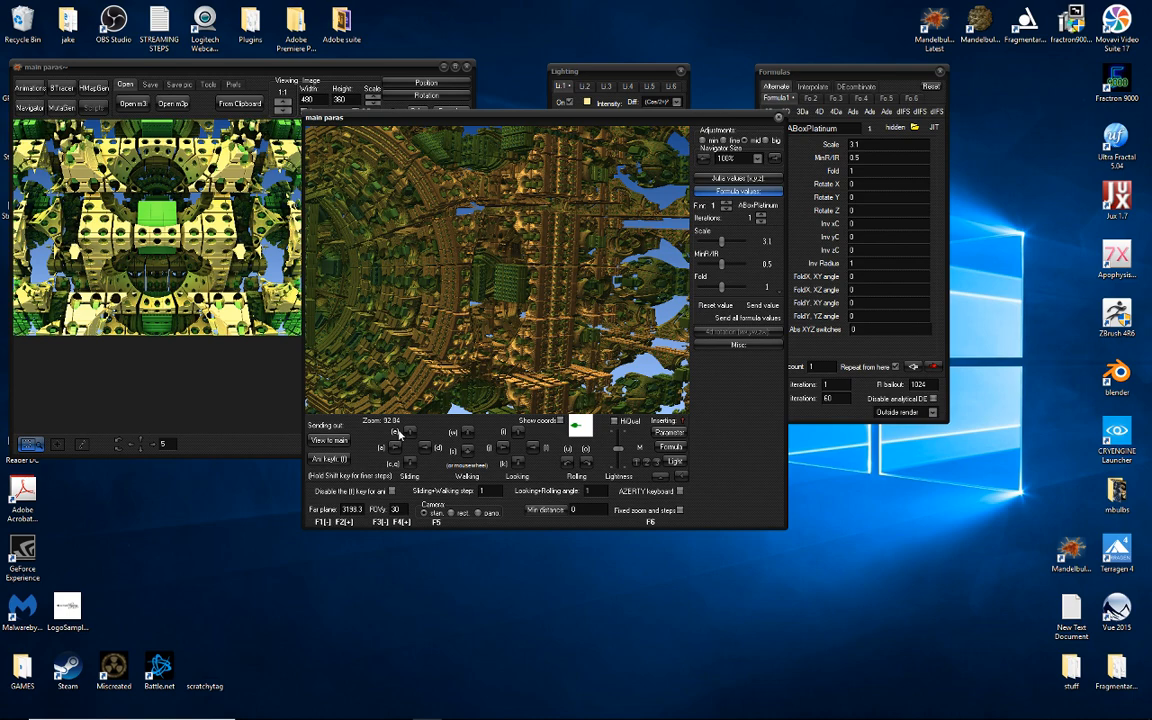
Slide the Navigator camera far to the left and slightly up until the large circular structure is in view.
key("a")
key("a")
key("a")
key("a")
key("a")
key("a")
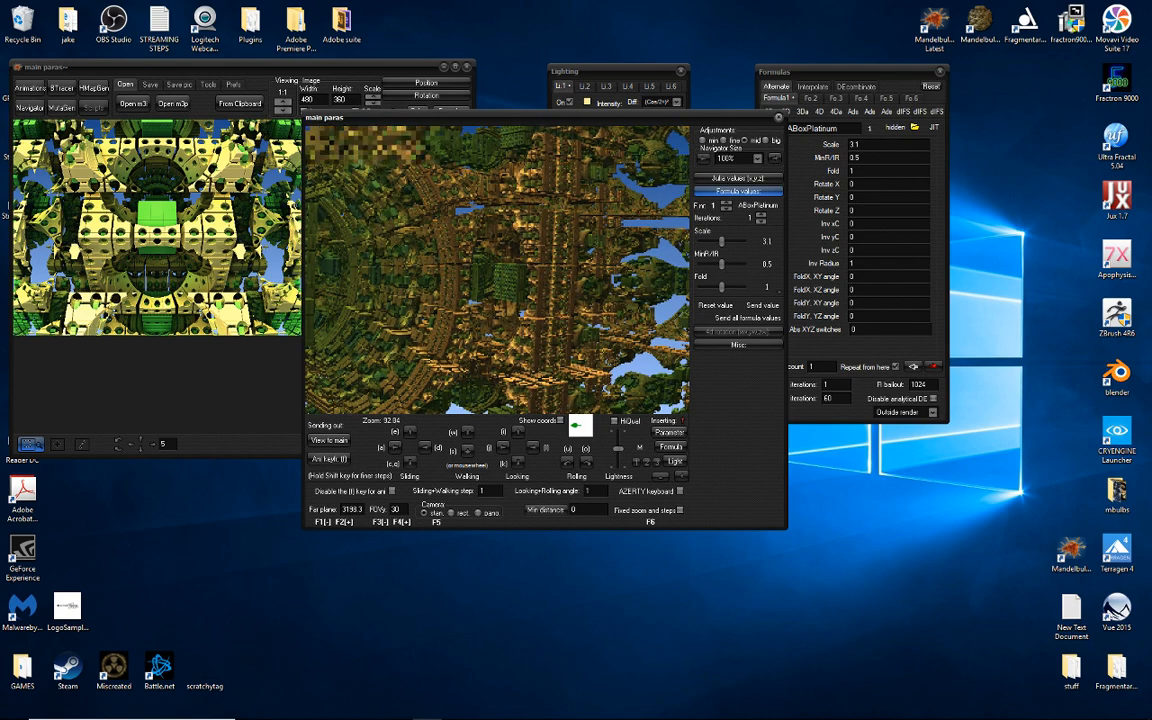
key("e")
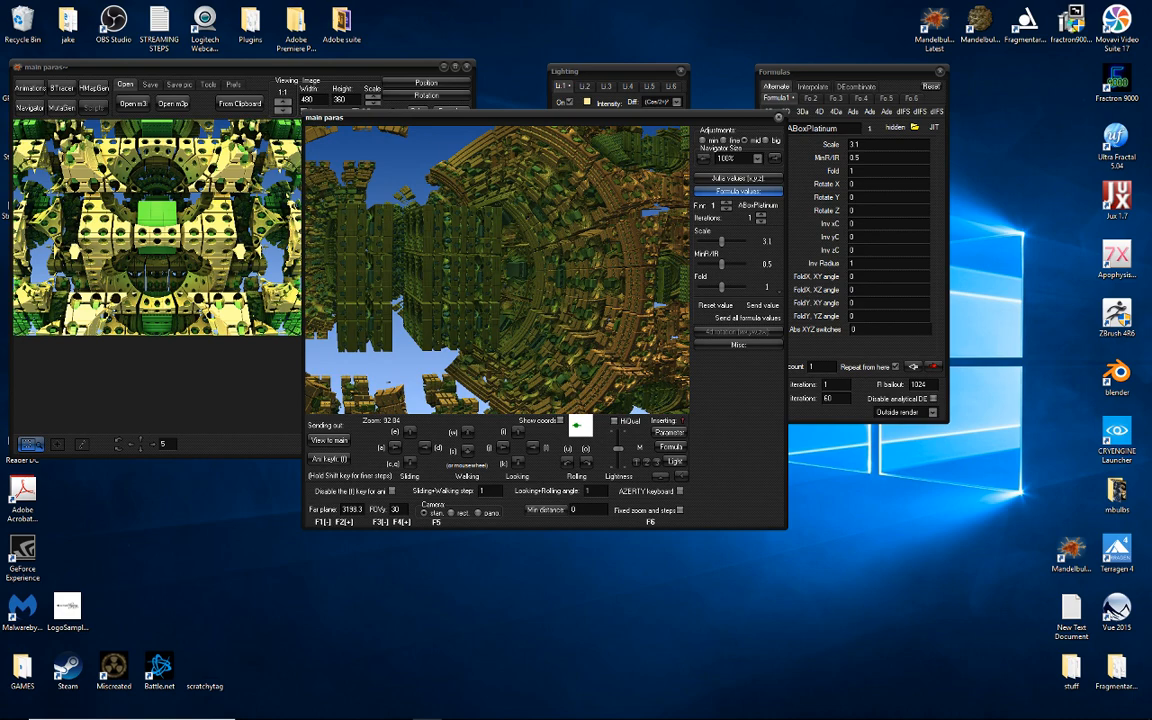
key("a")
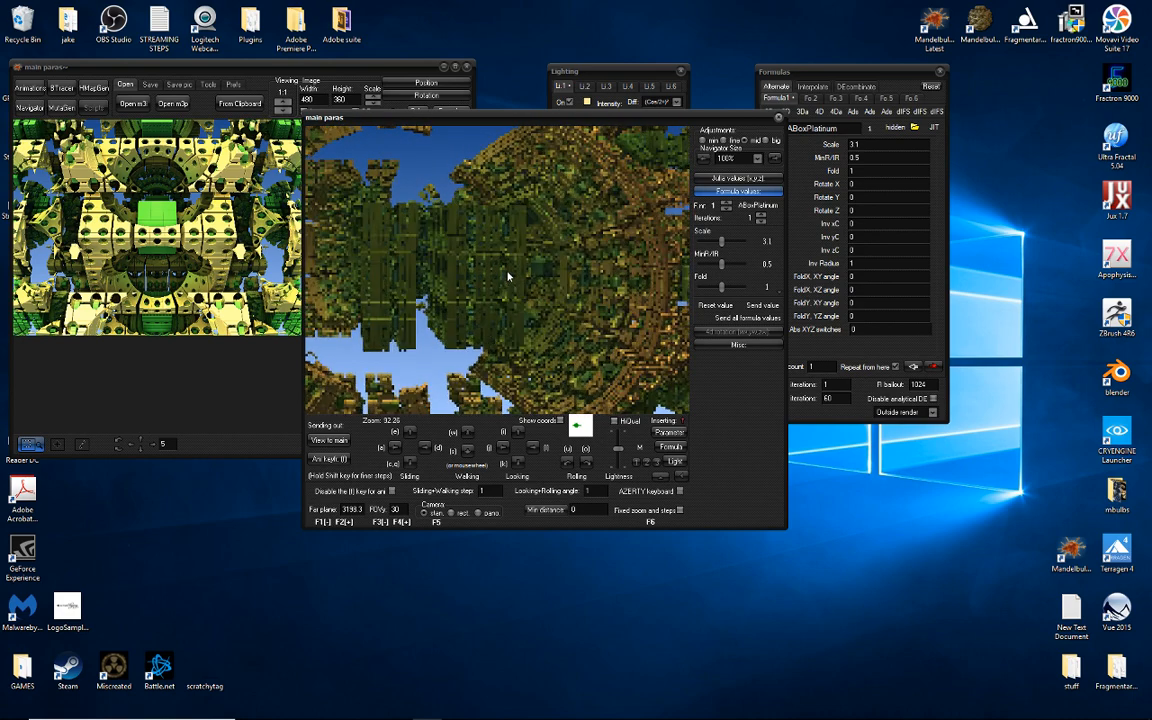
Walk the Navigator camera backward from the circular structure in small steps.
key("s")
key("s")
key("s")
key("s")
key("s")
key("s")
key("s")
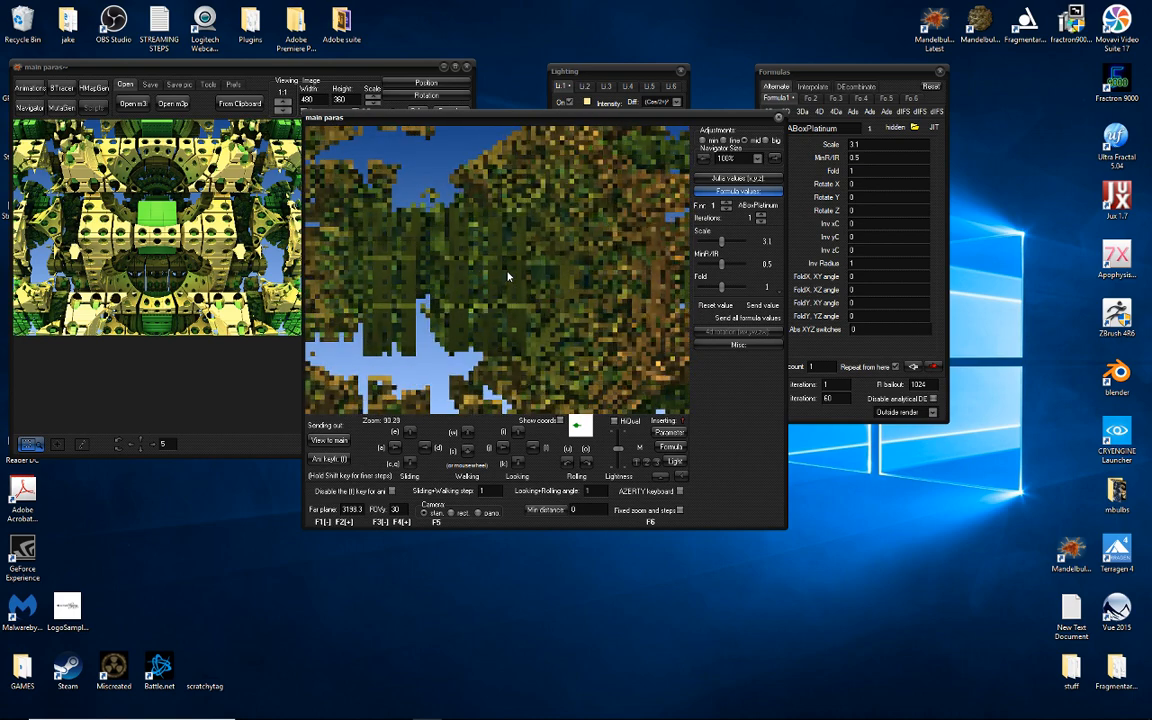
key("s")
key("s")
key("s")
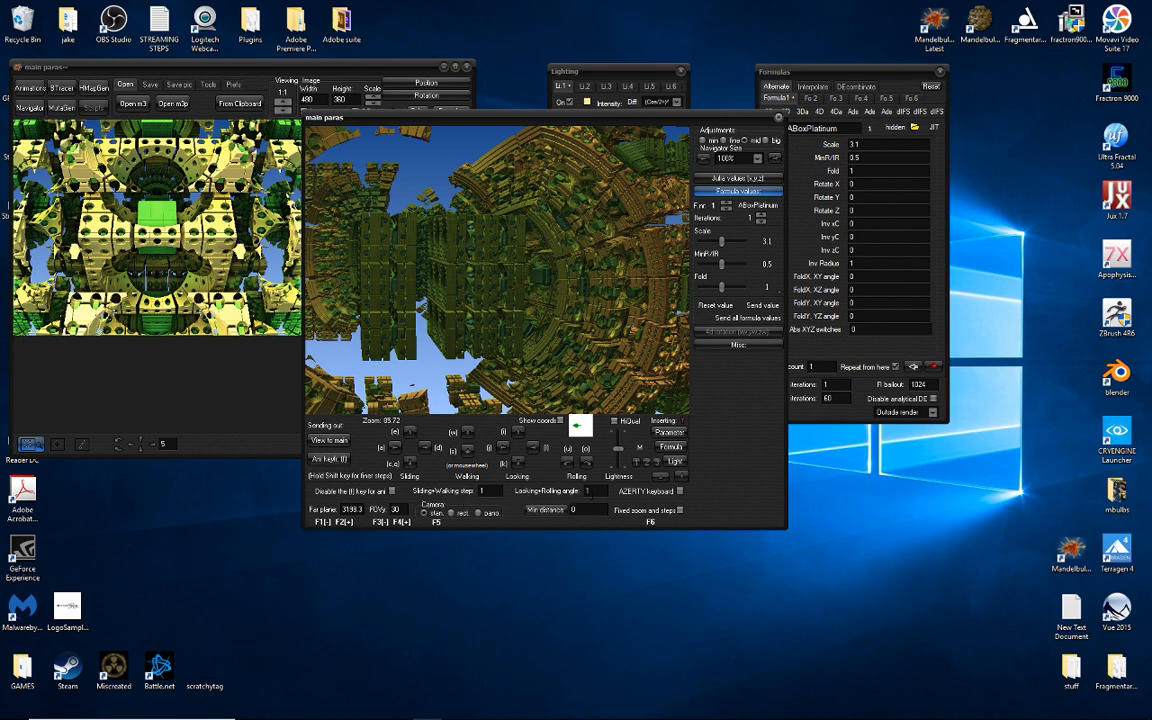
Set both the sliding and walking step and the looking and rolling angle to 5.
type("5")
left_click_drag(598, 491, 581, 491)
type("5e")
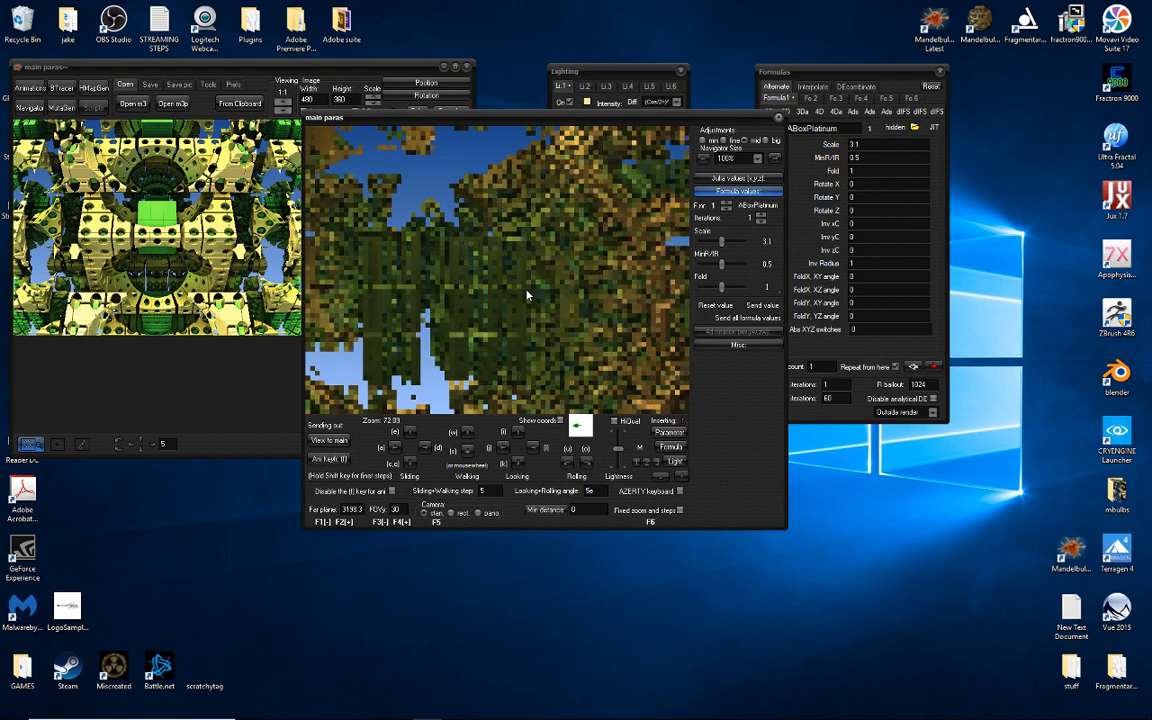
Slide the Navigator camera upward and pull it back out to a zoom of about 9.6.
key("e")
key("e")
key("e")
key("e")
key("e")
key("e")
key("e")
key("e")
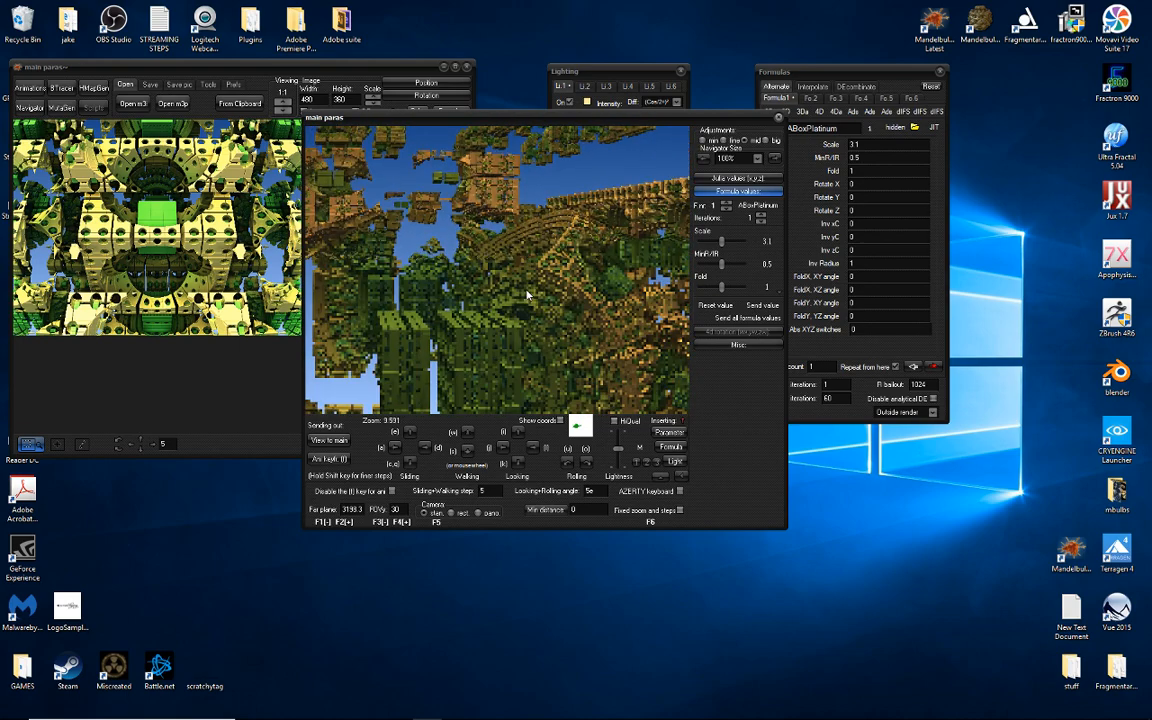
Shift the Navigator view toward the ringed structure and move the camera left and closer, to a zoom of about 21.
left_click_drag(528, 295, 434, 175)
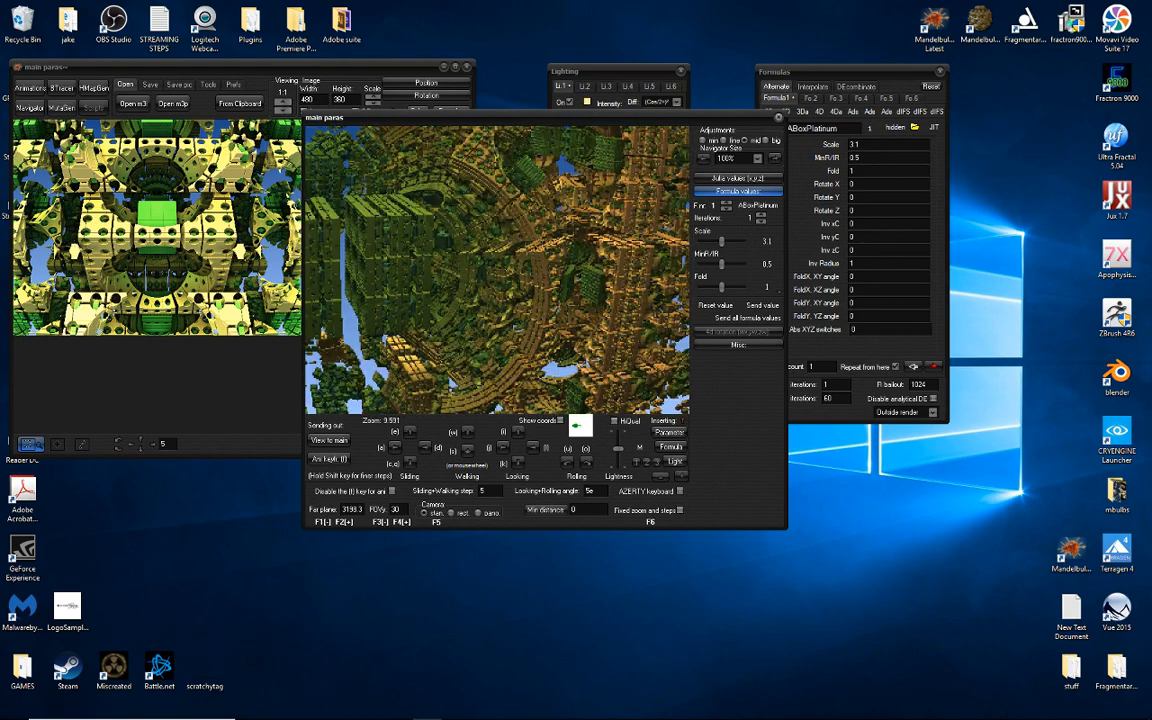
key("a")
key("a")
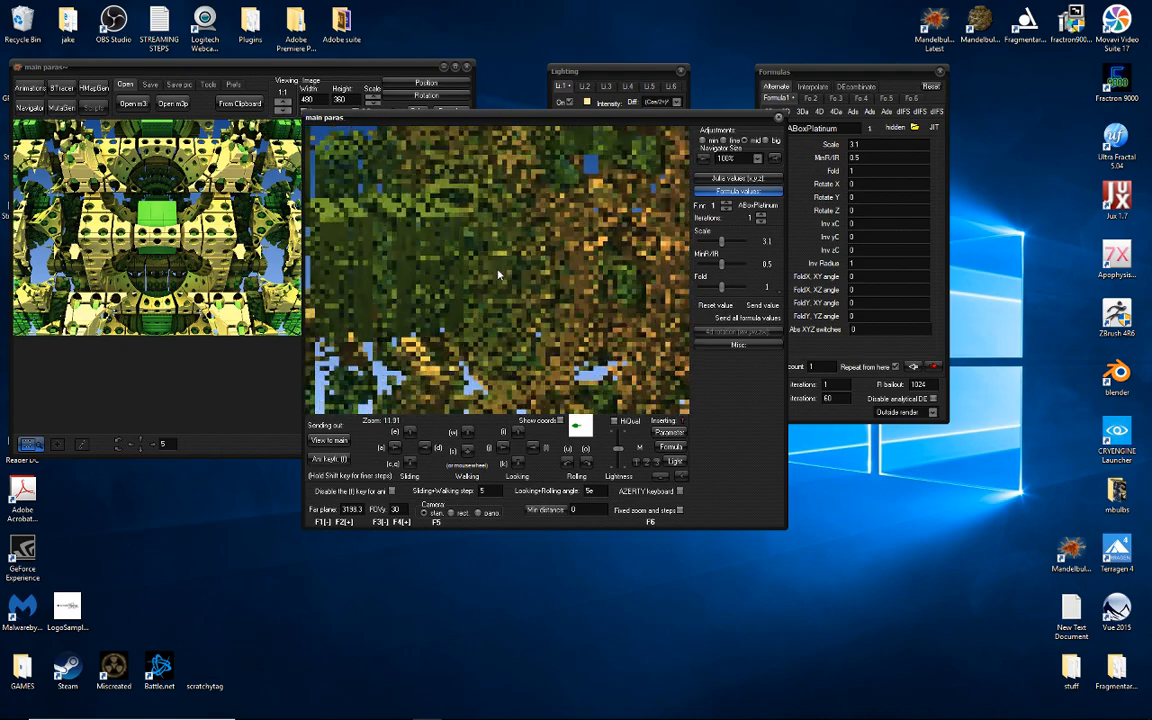
key("a")
key("a")
key("a")
key("a")
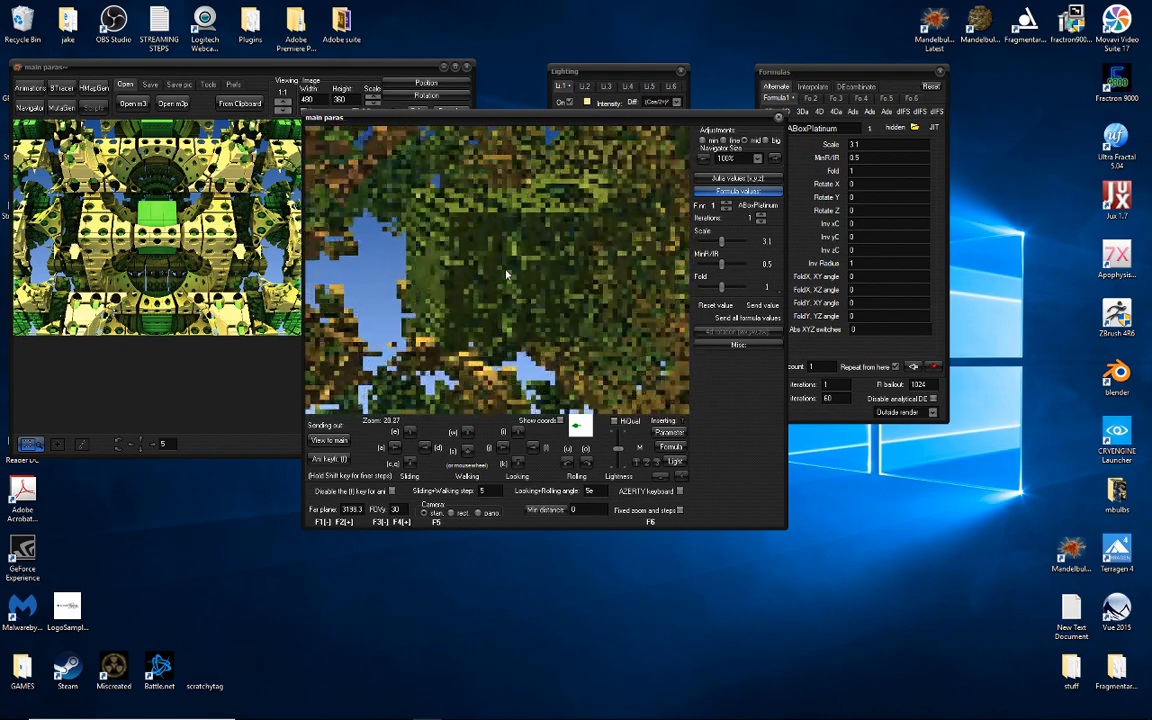
key("a")
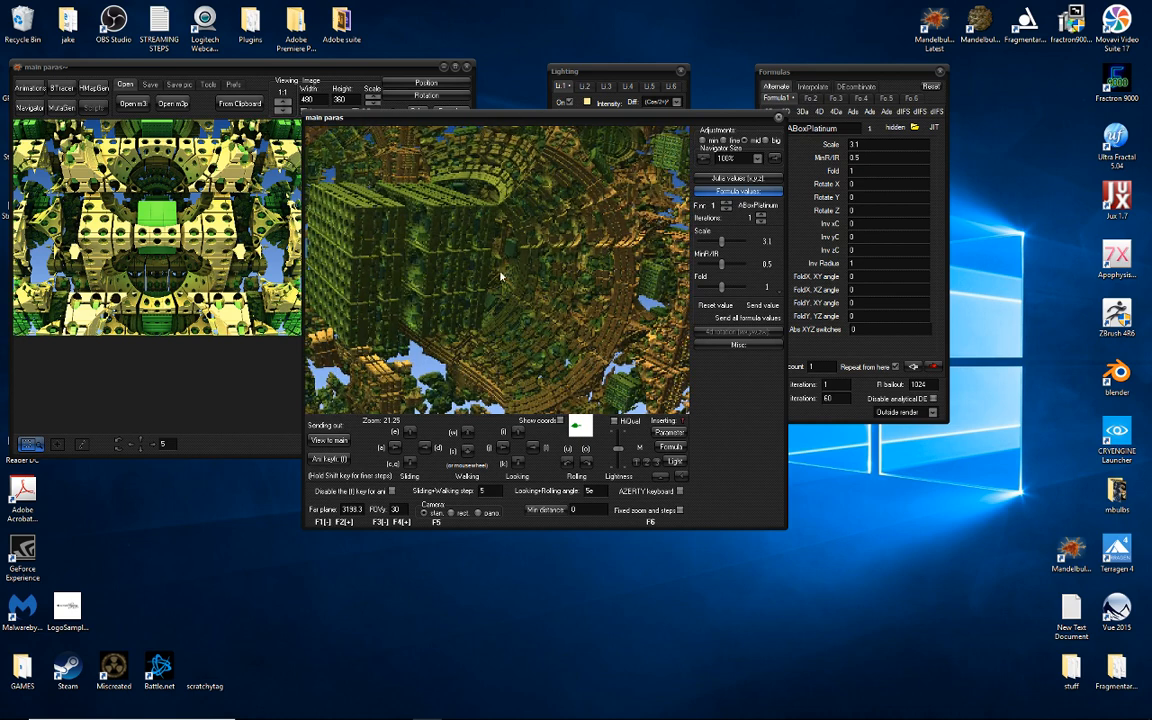
Send the Navigator view to the main window, move the Navigator aside and render the image with Calculate 3D.
left_click(342, 443)
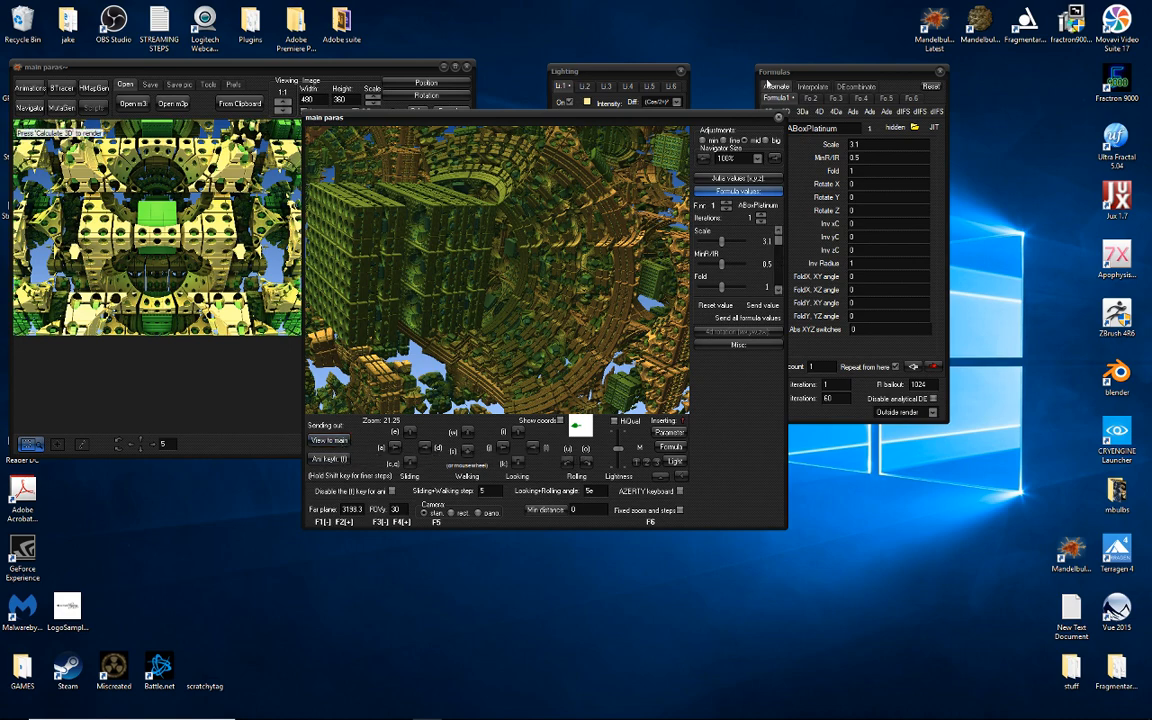
left_click_drag(477, 120, 751, 176)
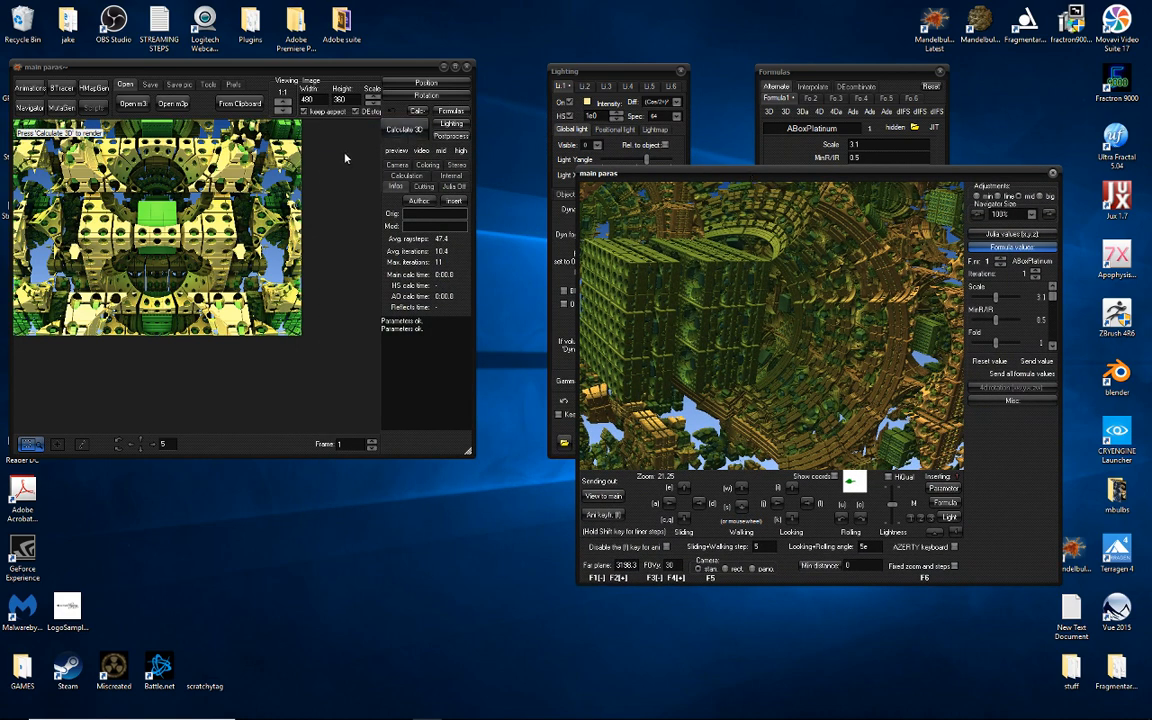
left_click(404, 129)
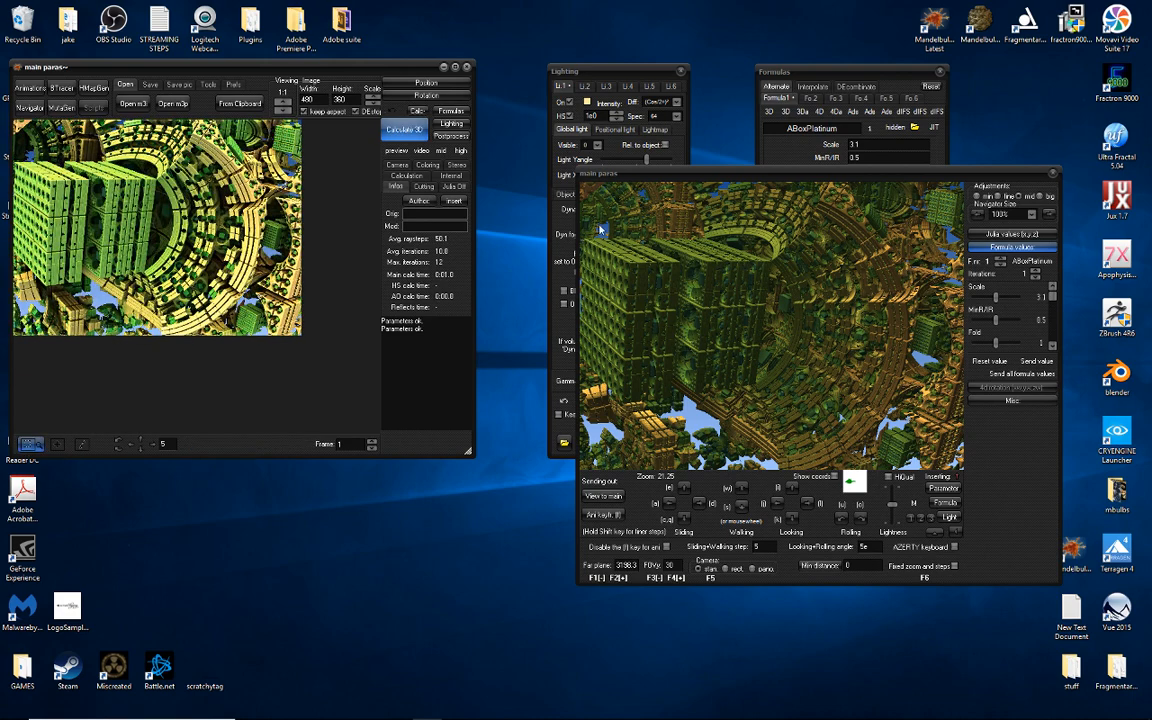
Move the Navigator clear of the Formulas window and load Menger3 as the second formula.
left_click_drag(611, 165, 316, 156)
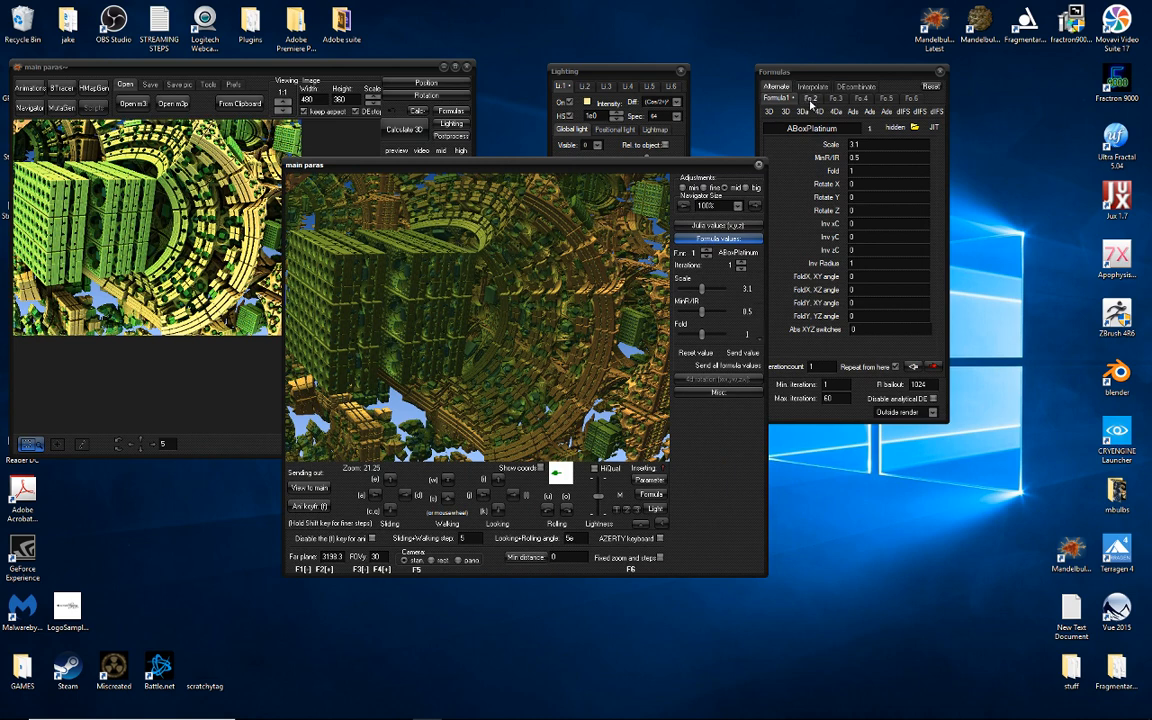
left_click_drag(637, 166, 585, 165)
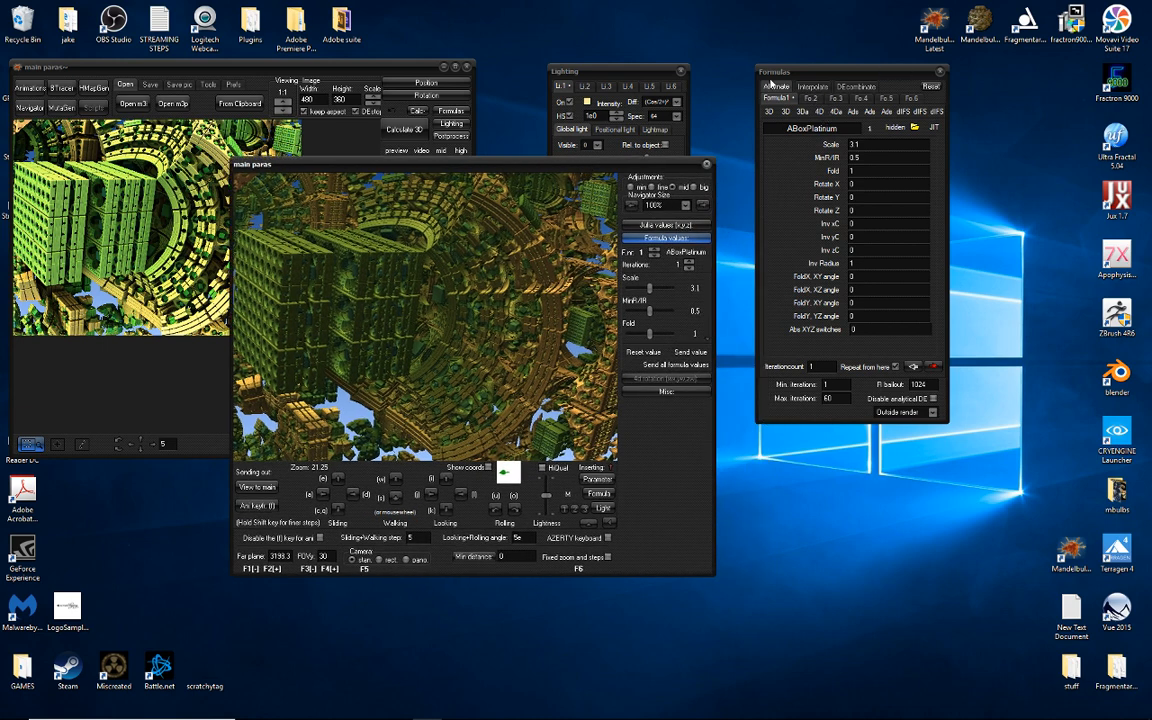
left_click(812, 99)
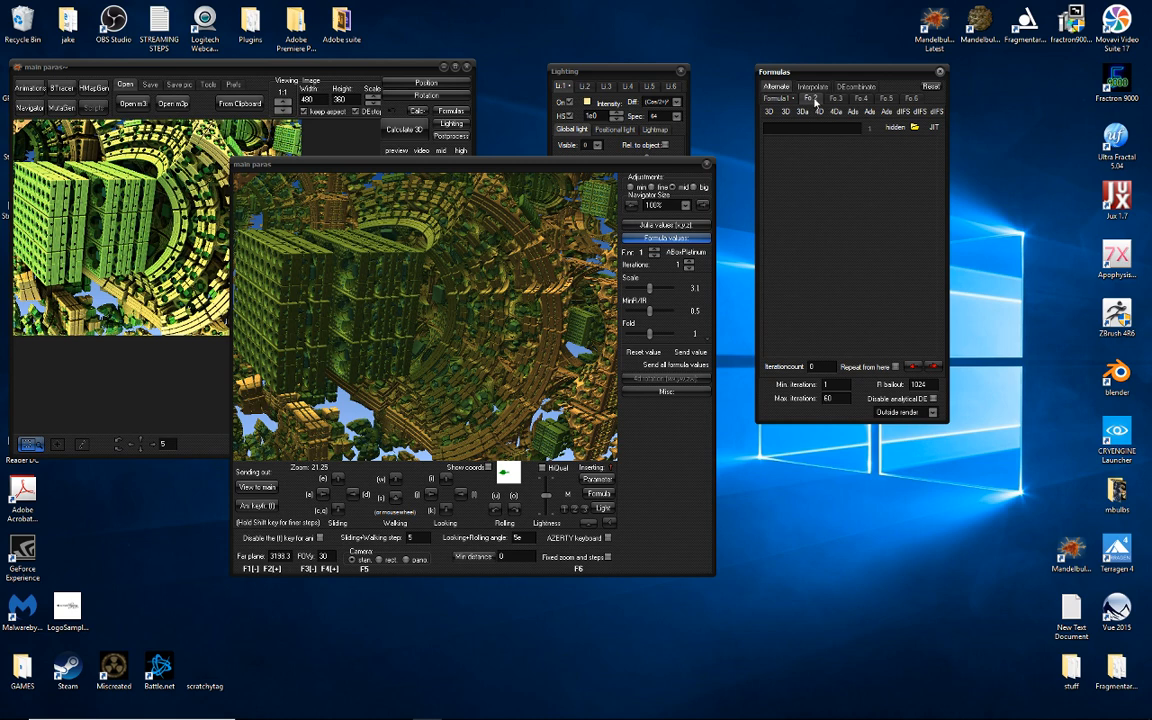
left_click(819, 112)
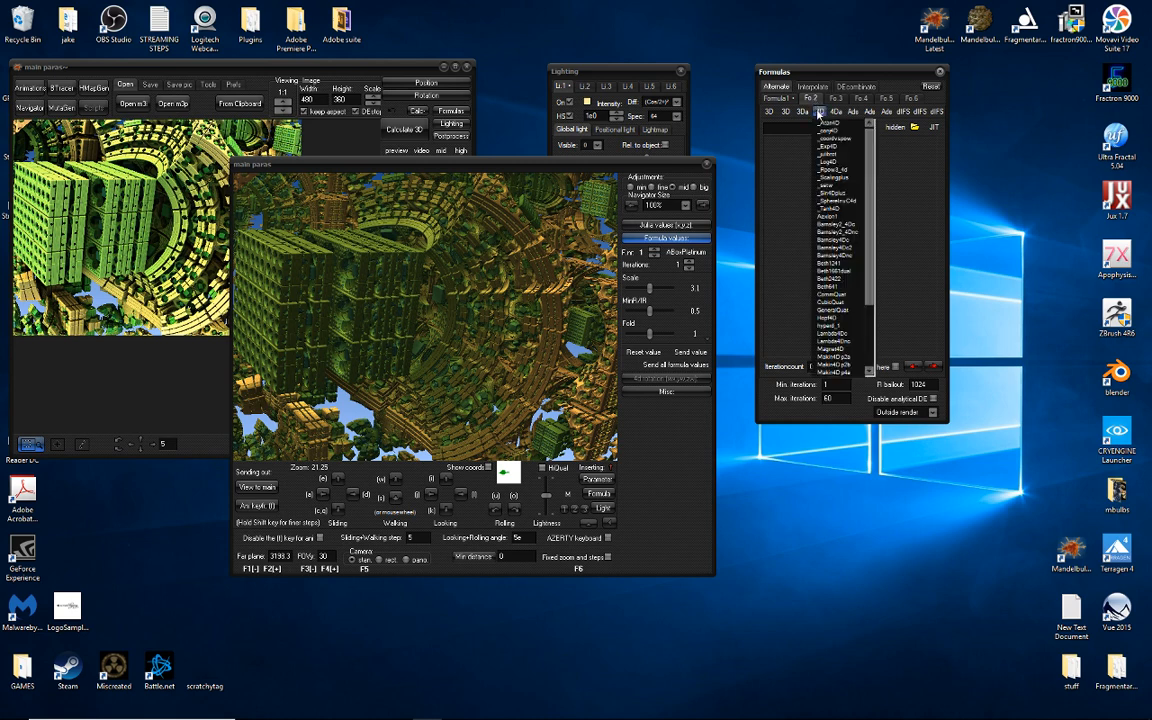
mouse_move(770, 113)
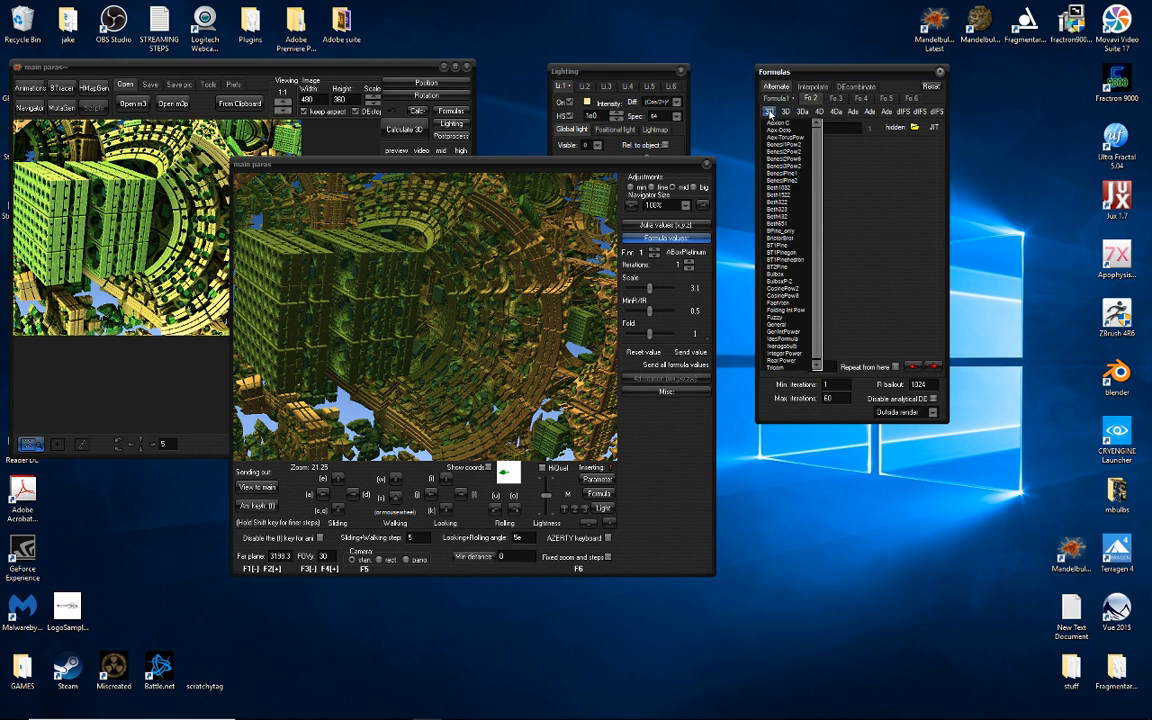
mouse_move(822, 114)
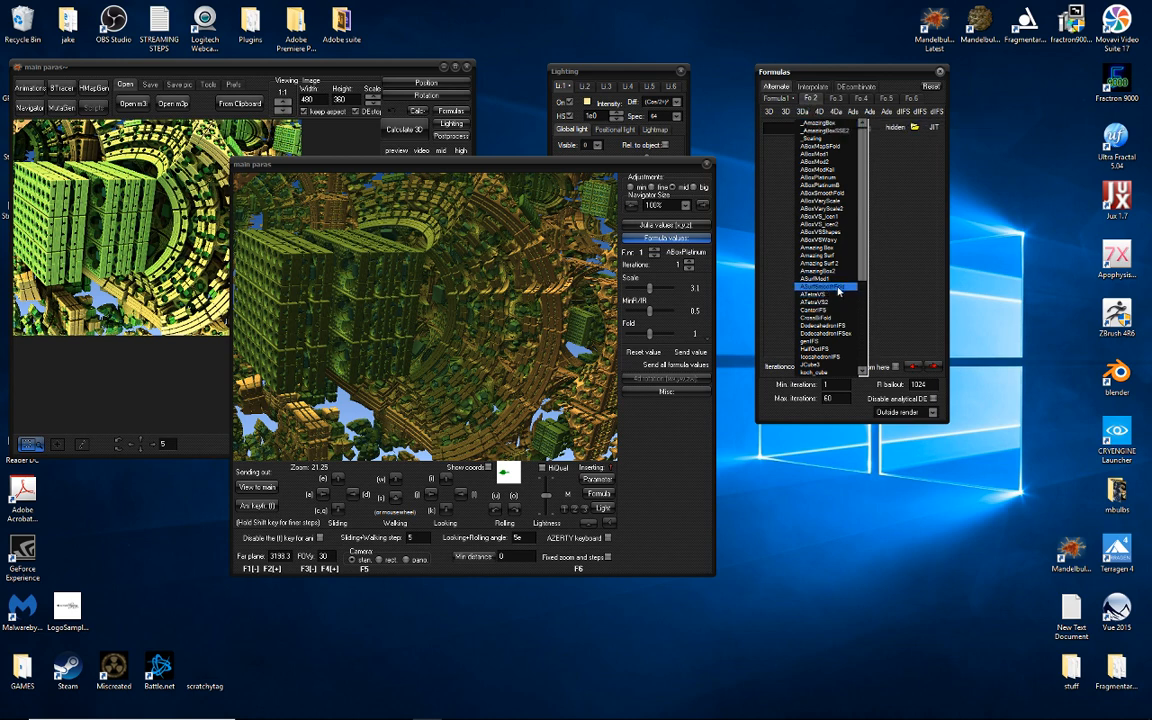
scroll(843, 326, "down", 2)
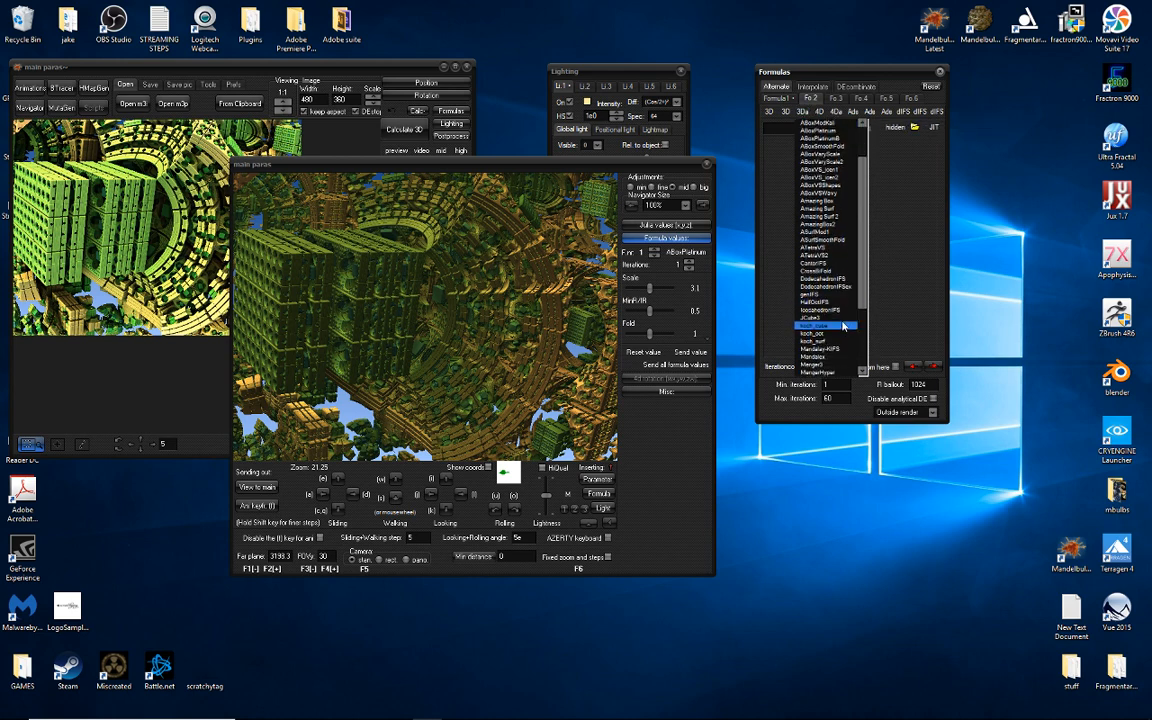
scroll(843, 326, "down", 4)
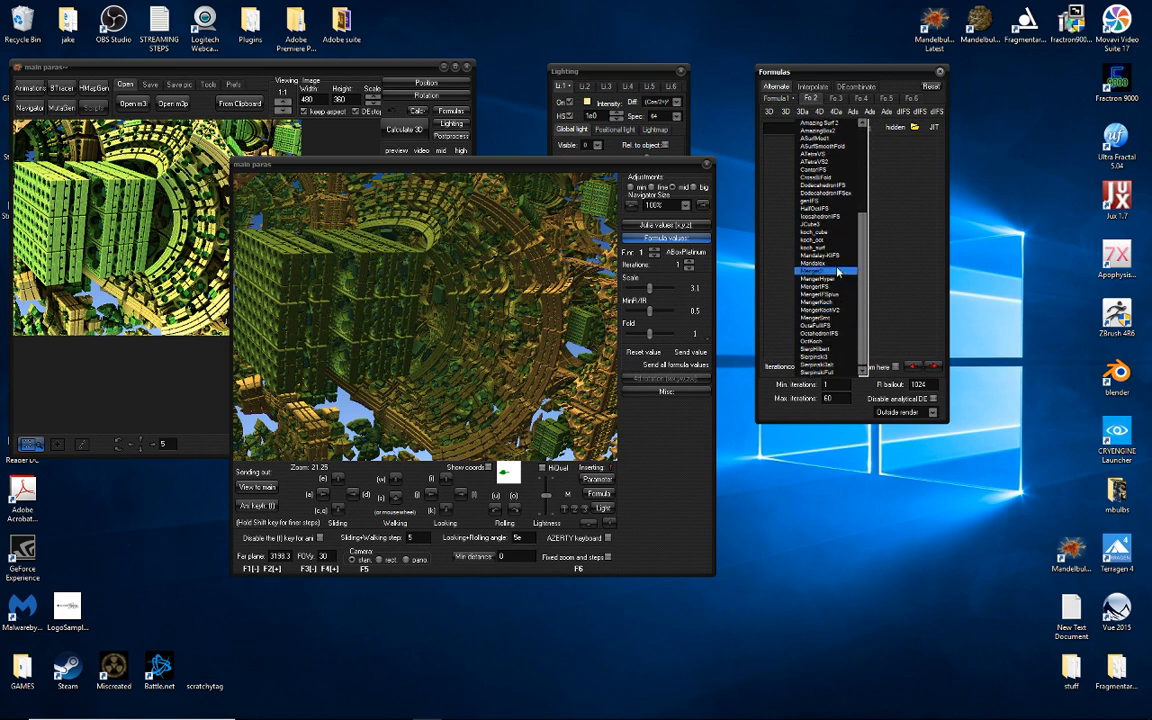
left_click(840, 272)
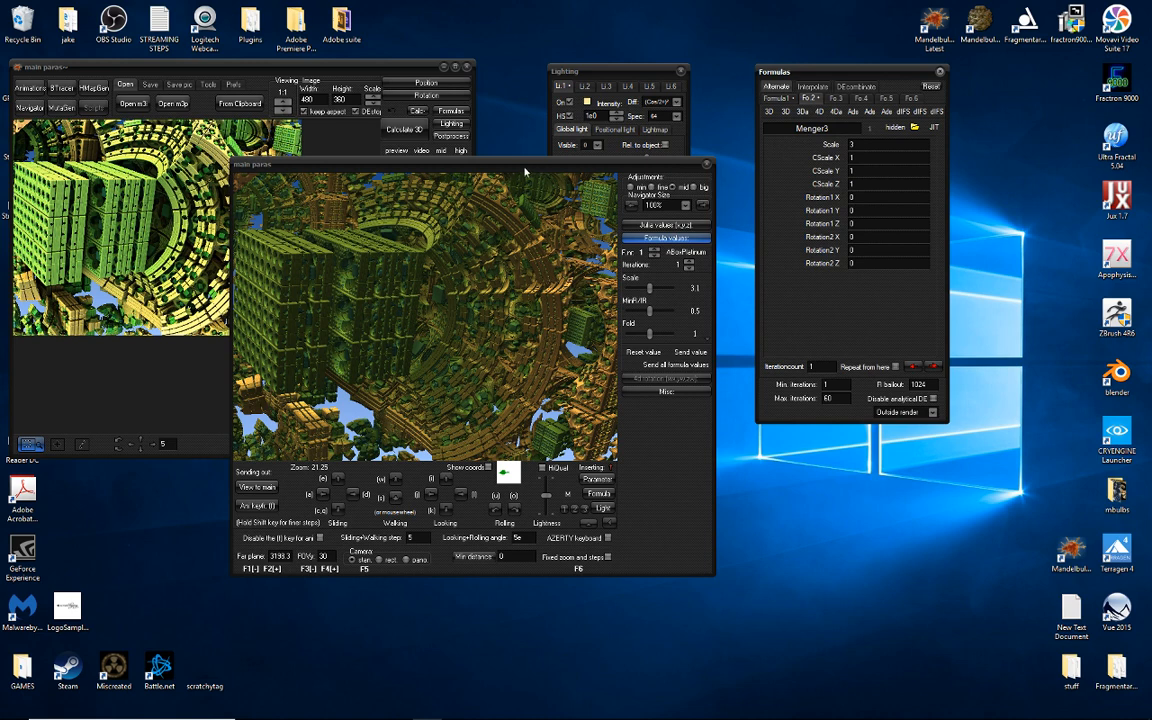
Bring the Navigator back up, insert the main parameters with the Menger3 formula into it and shift its view.
left_click_drag(524, 172, 590, 210)
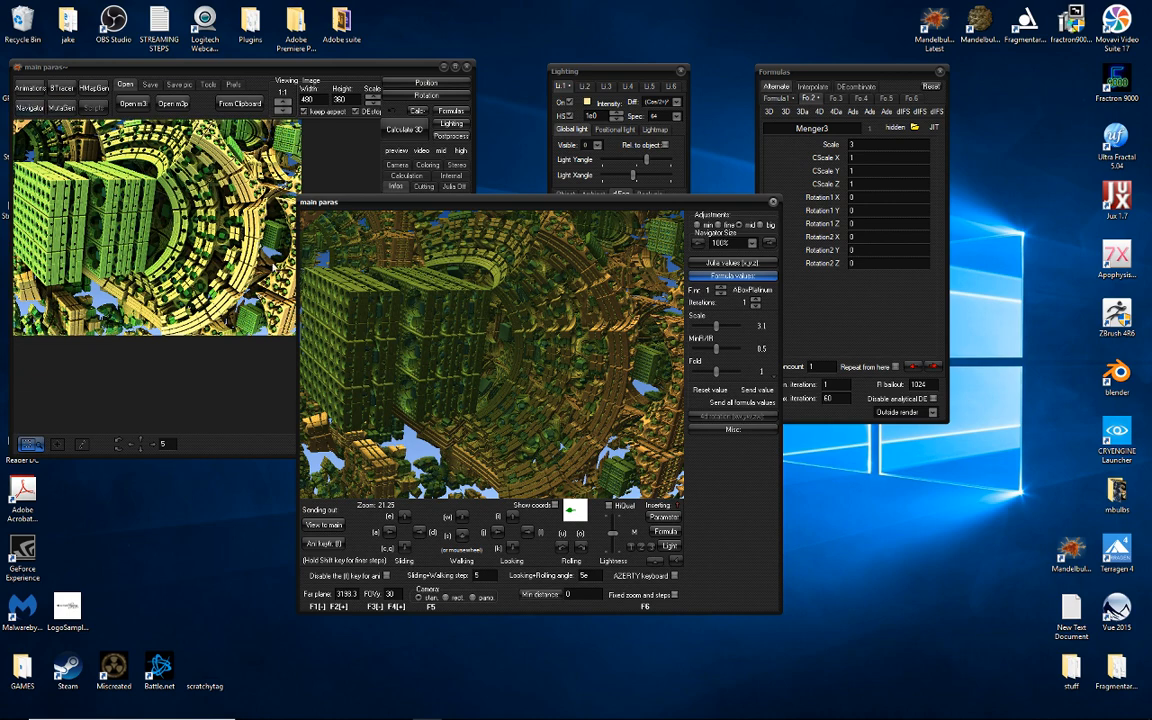
left_click_drag(489, 205, 502, 84)
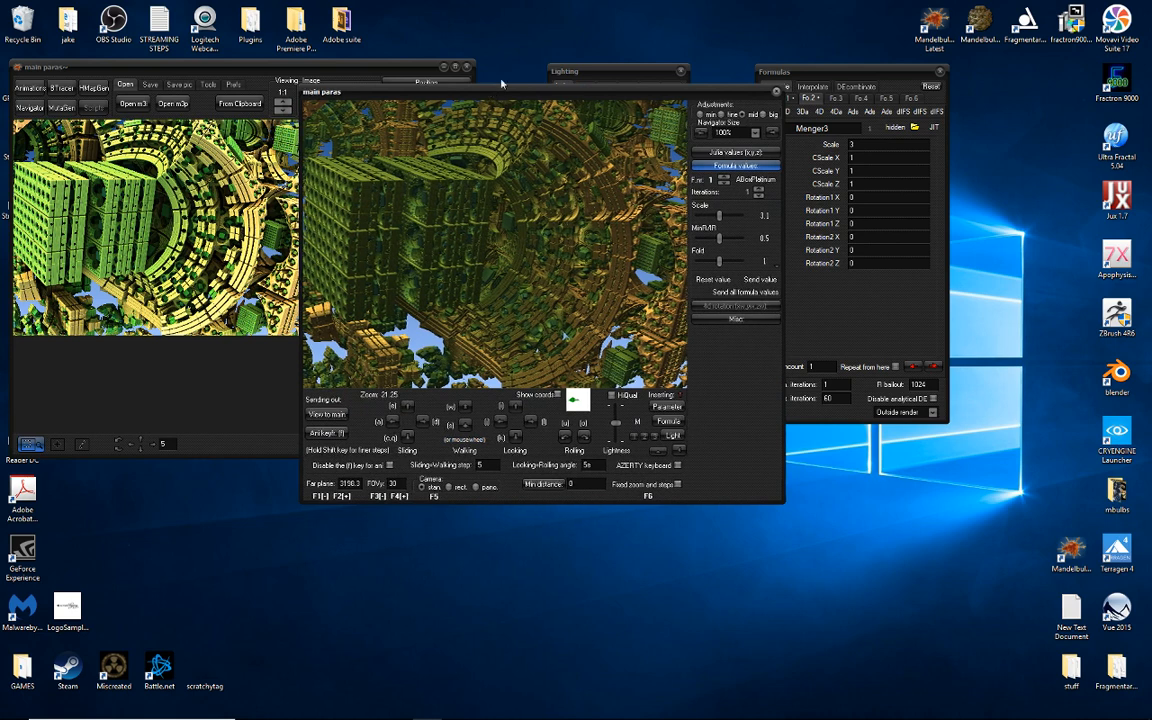
left_click(666, 408)
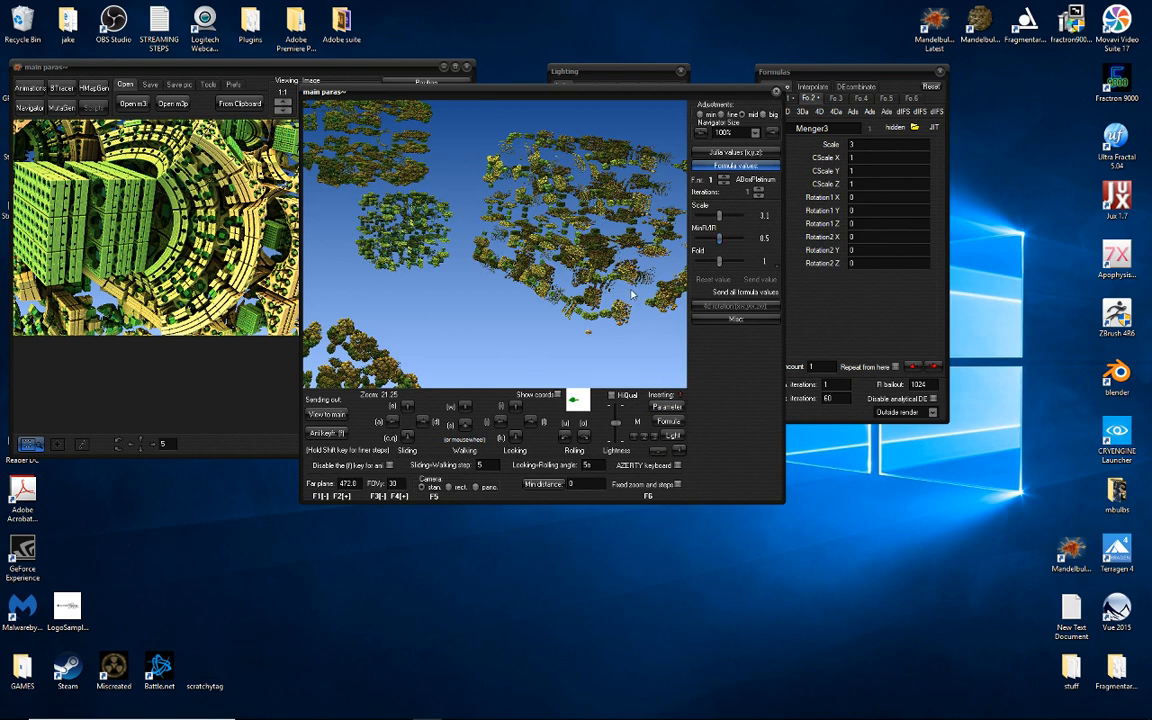
left_click_drag(524, 183, 543, 251)
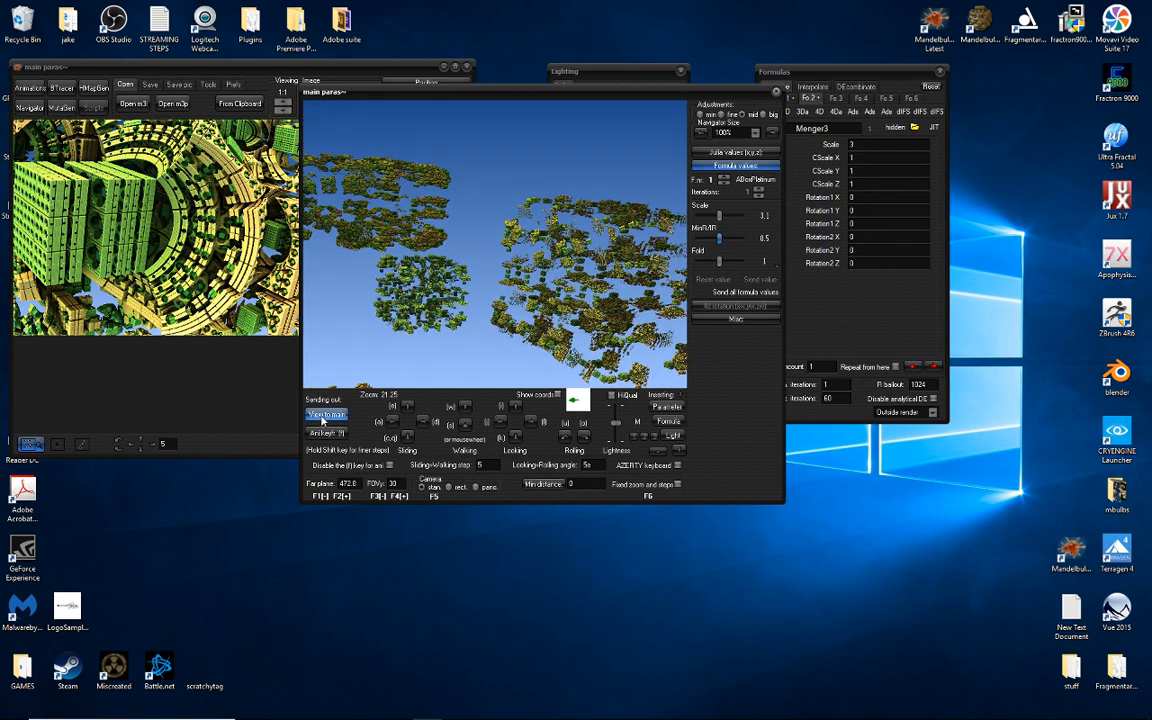
Send the hybrid fractal's view to the main window, render it with Calculate 3D, and reposition the Navigator beside the image.
left_click_drag(350, 92, 560, 238)
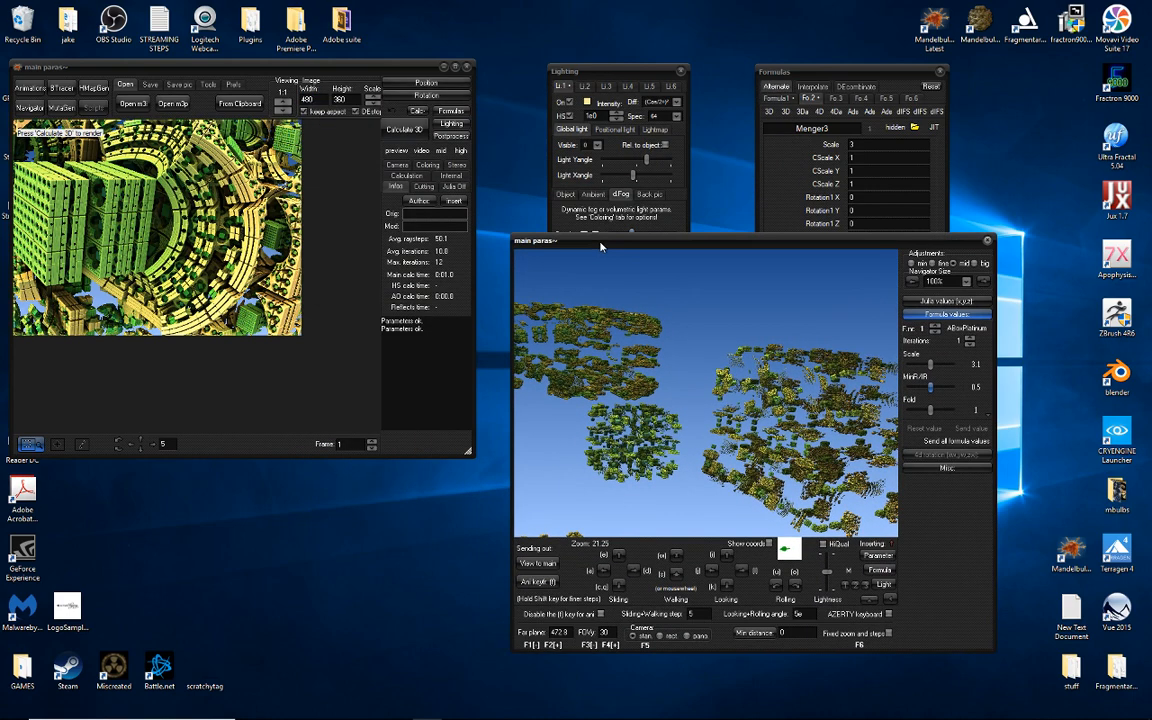
left_click(404, 130)
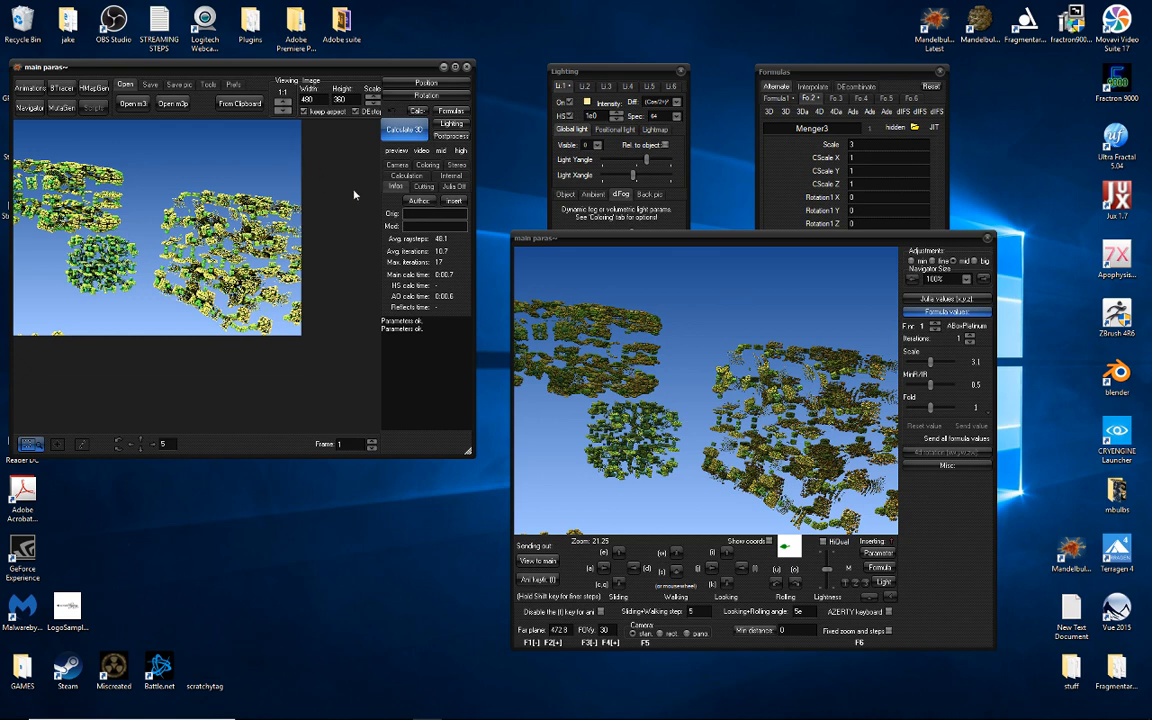
left_click_drag(539, 249, 369, 126)
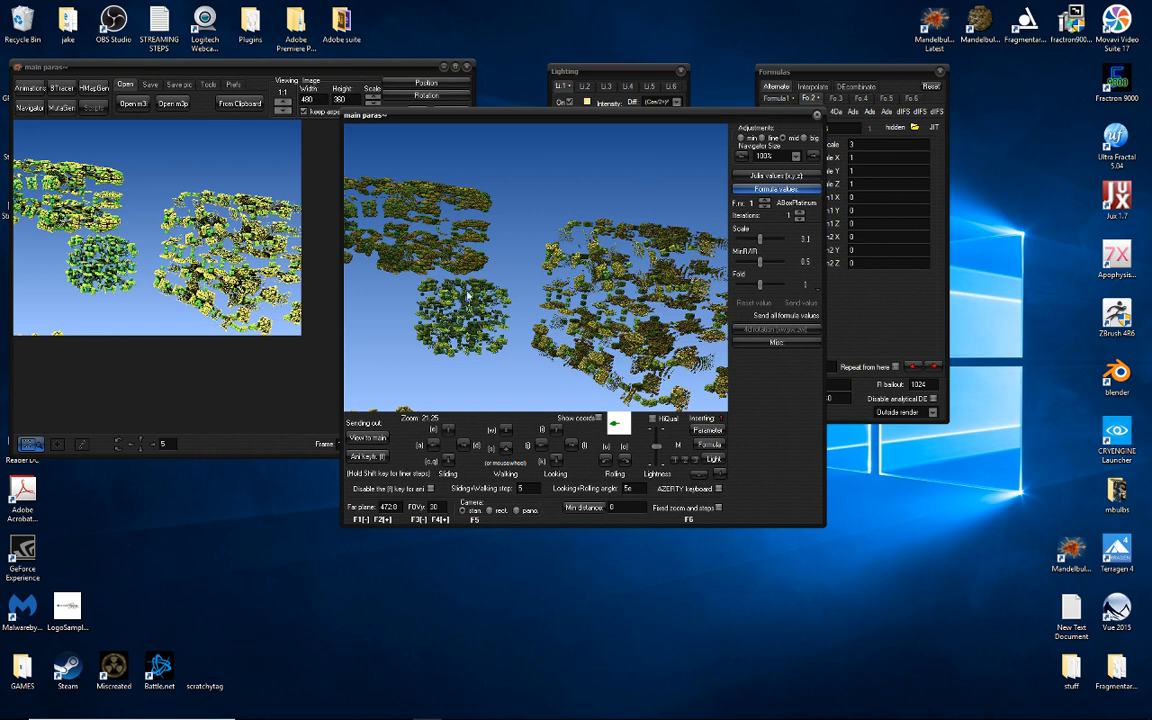
Move the Navigator clear of the Formulas window and set the scale of formula 2, Menger3, to 0.95 in the Navigator.
left_click_drag(581, 118, 505, 103)
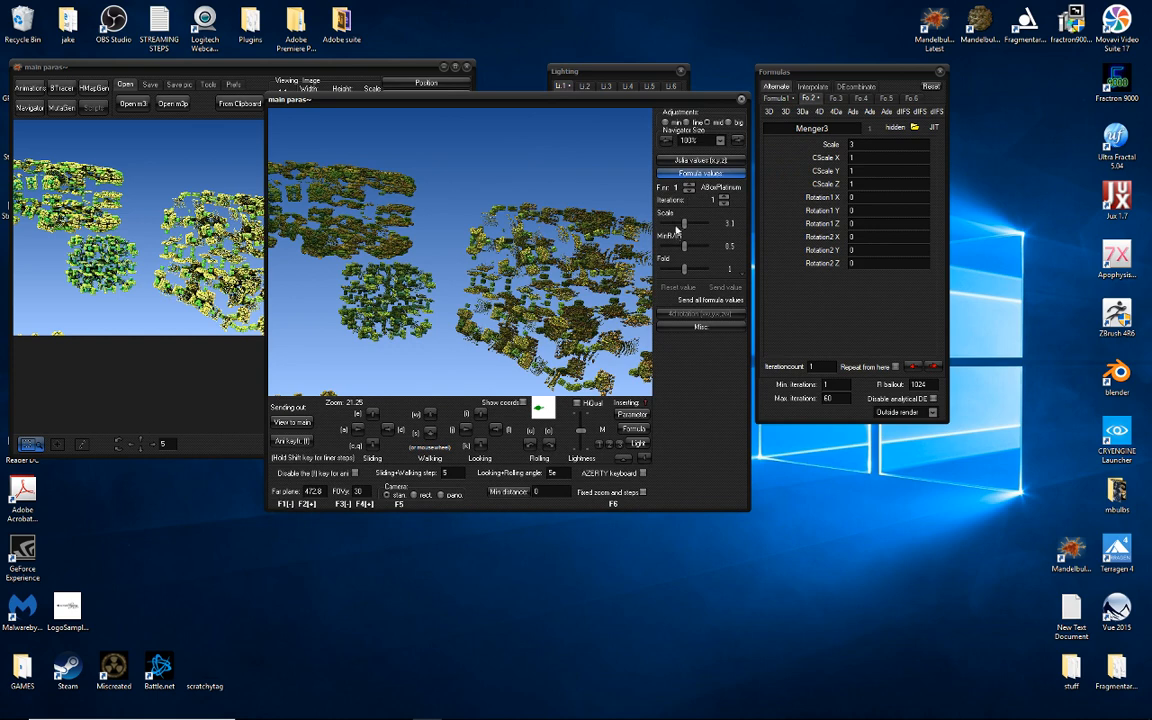
left_click(688, 189)
left_click(689, 192)
left_click(689, 188)
mouse_move(684, 224)
left_mouse_down()
mouse_move(664, 224)
mouse_move(676, 229)
left_mouse_up()
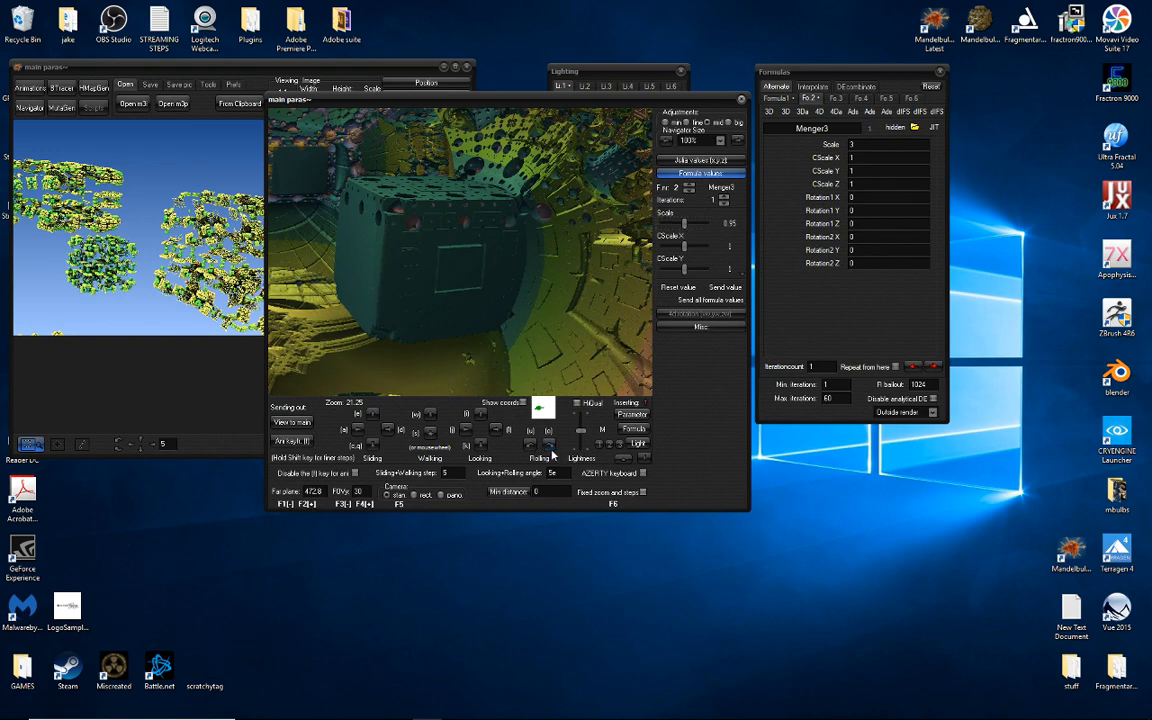
Frame the large perforated cube in the Navigator, send the view to the main window and render it with Calculate 3D.
left_click(550, 447)
left_click(535, 444)
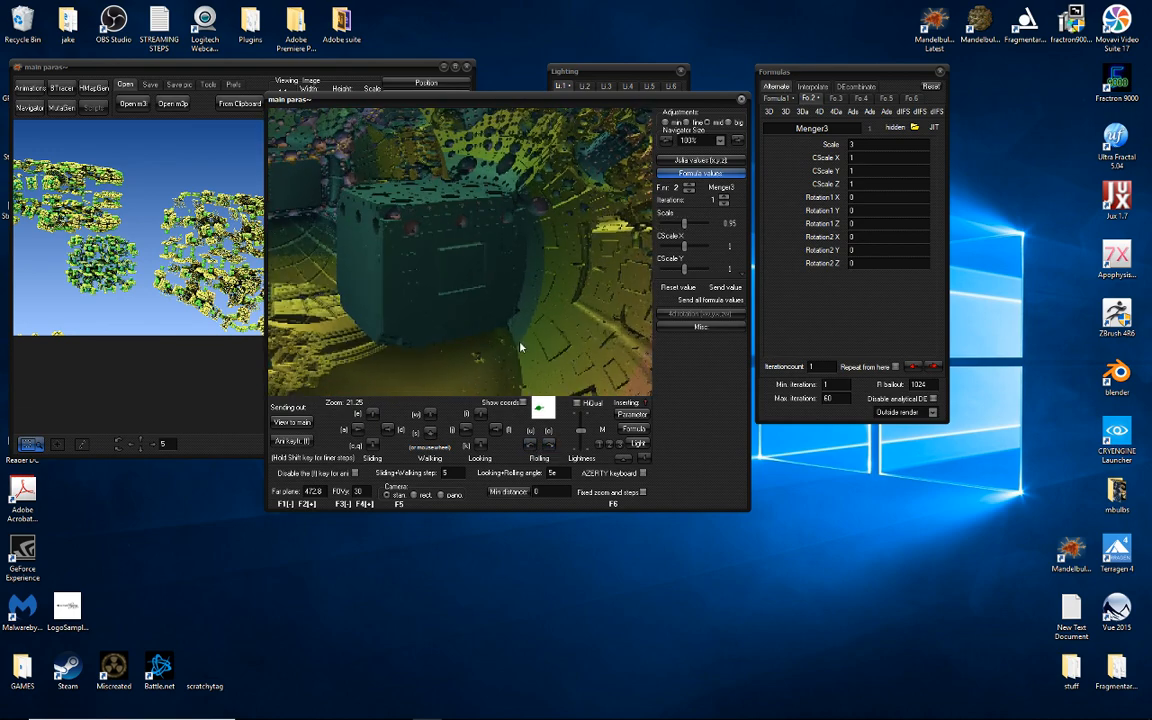
key("a")
key("a")
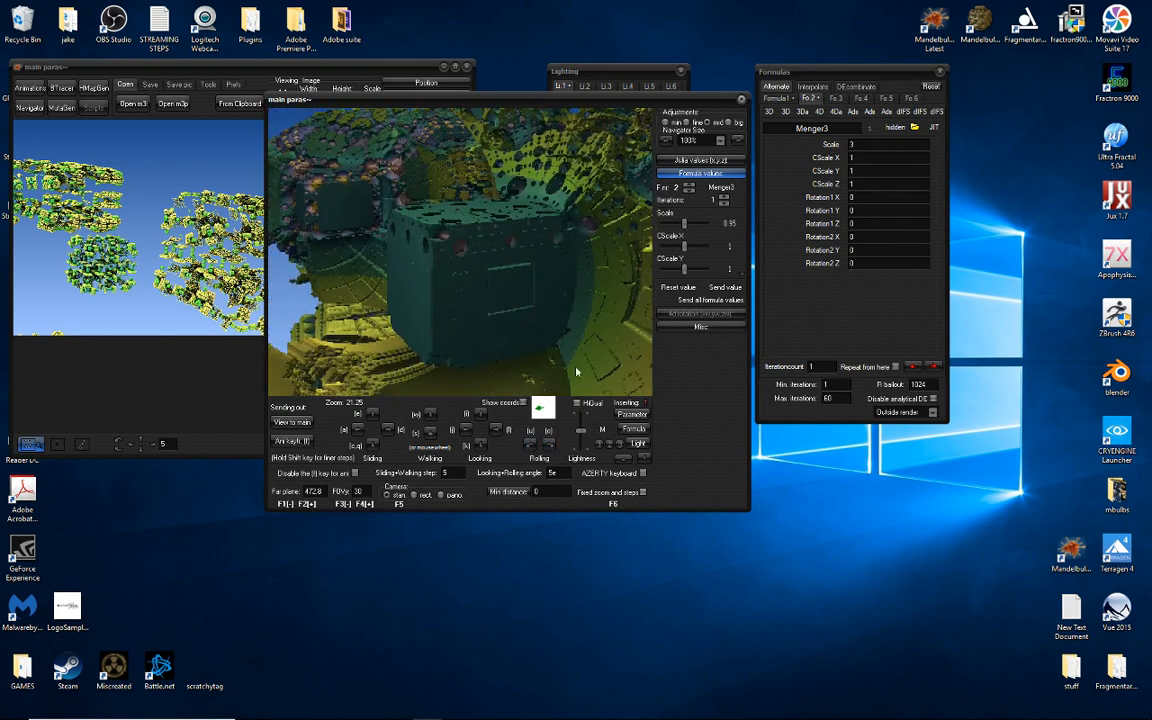
key("q")
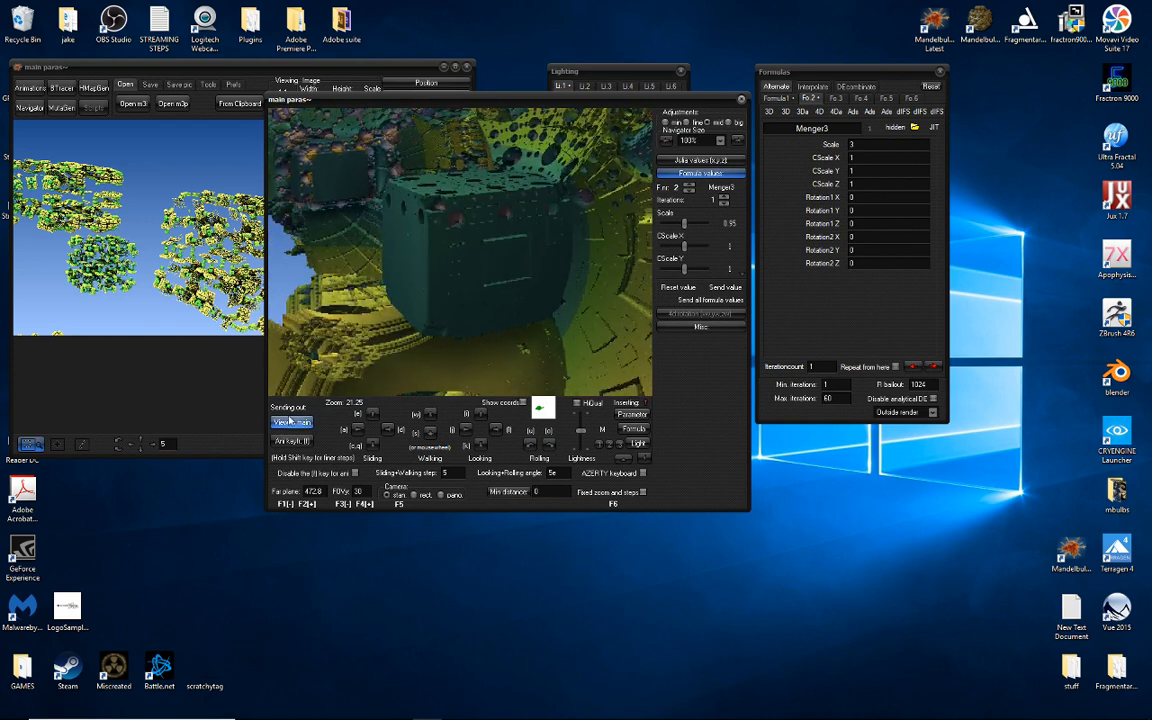
left_click(292, 423)
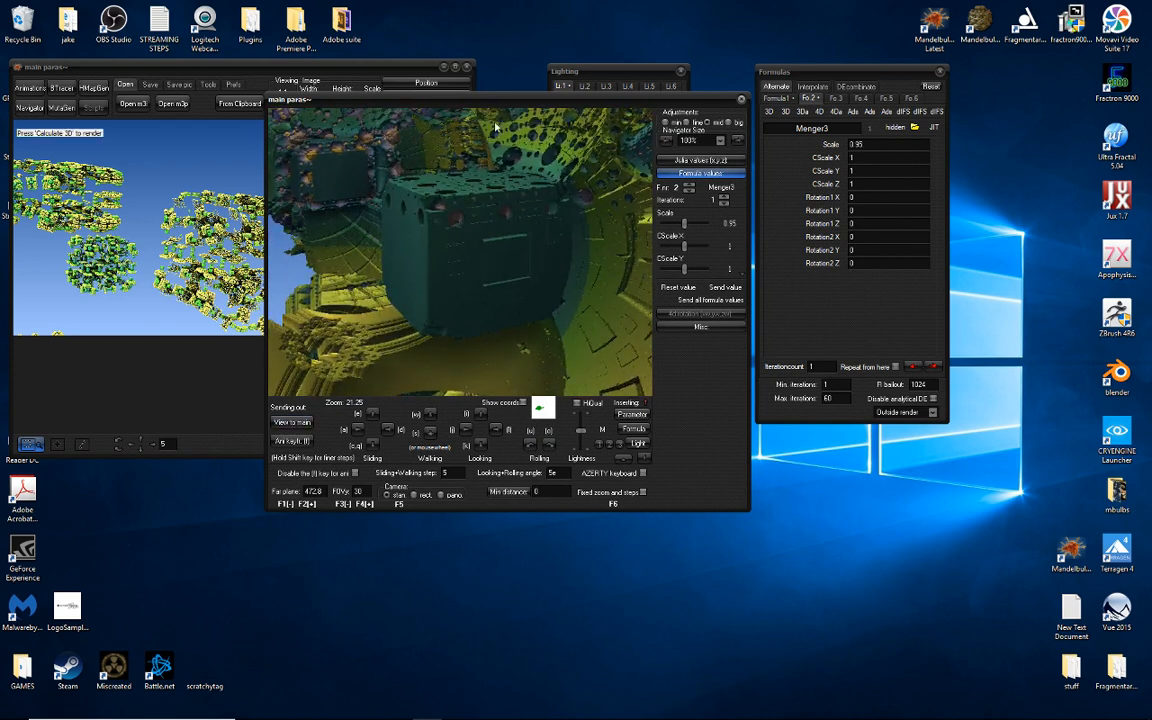
left_click_drag(490, 103, 758, 215)
left_click(404, 129)
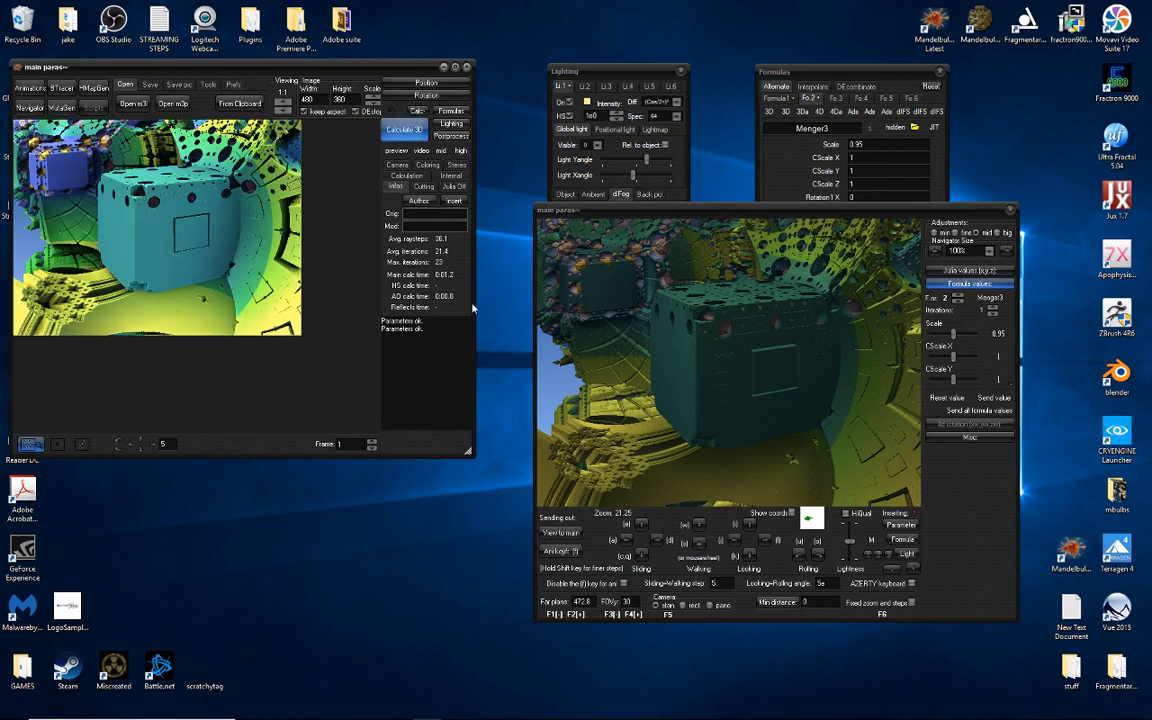
Arrange the Navigator, Lighting and Formulas windows so the full Lighting and Formulas settings are uncovered beside the main window.
left_click_drag(639, 214, 835, 209)
left_click_drag(622, 74, 558, 68)
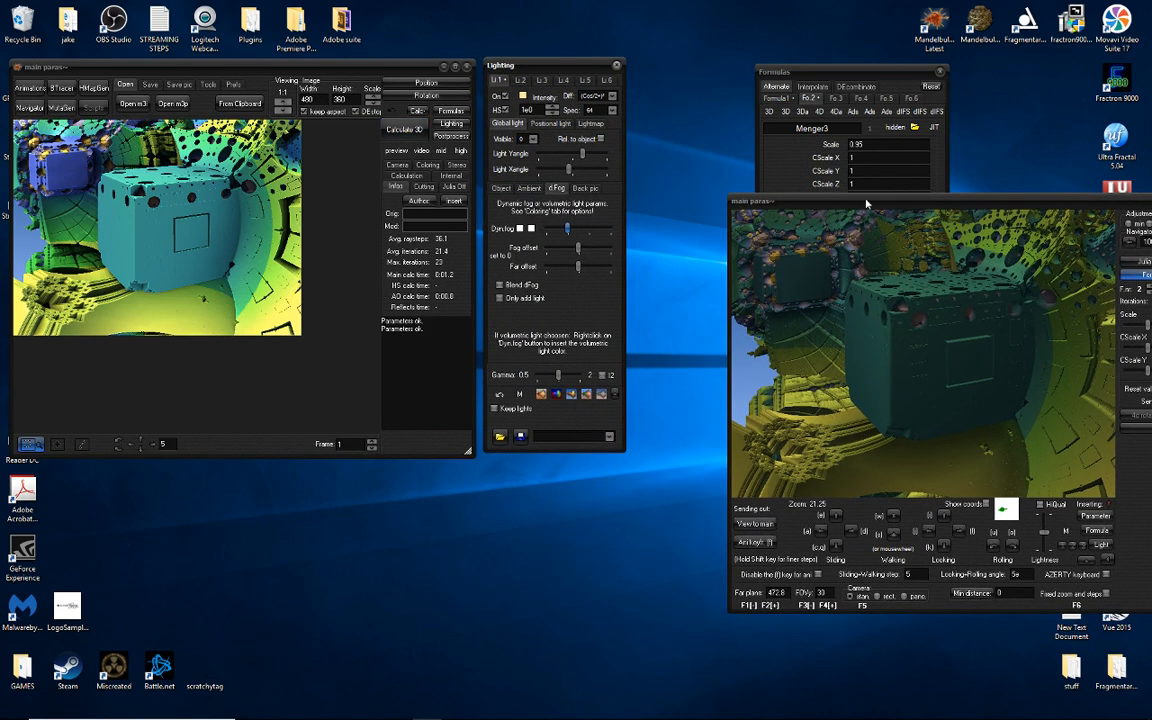
left_click_drag(829, 71, 709, 66)
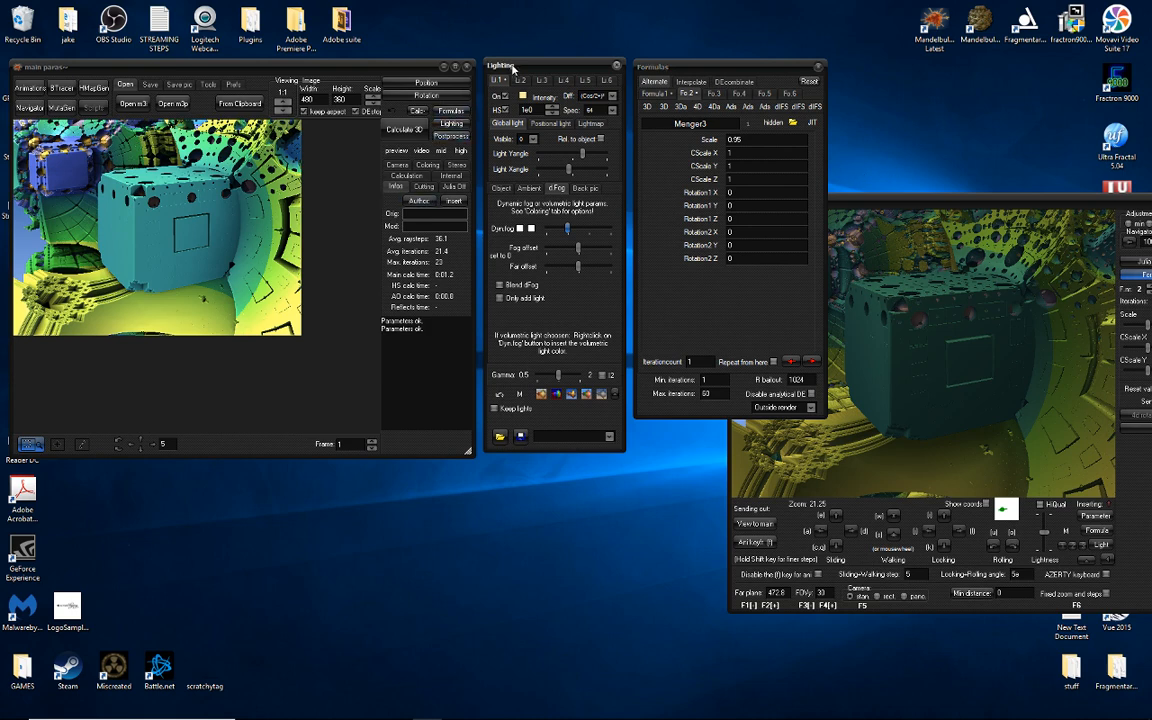
Change the object's blue diffuse gradient color to purple with hue 177, saturation 108 and luminance 96.
left_click(503, 190)
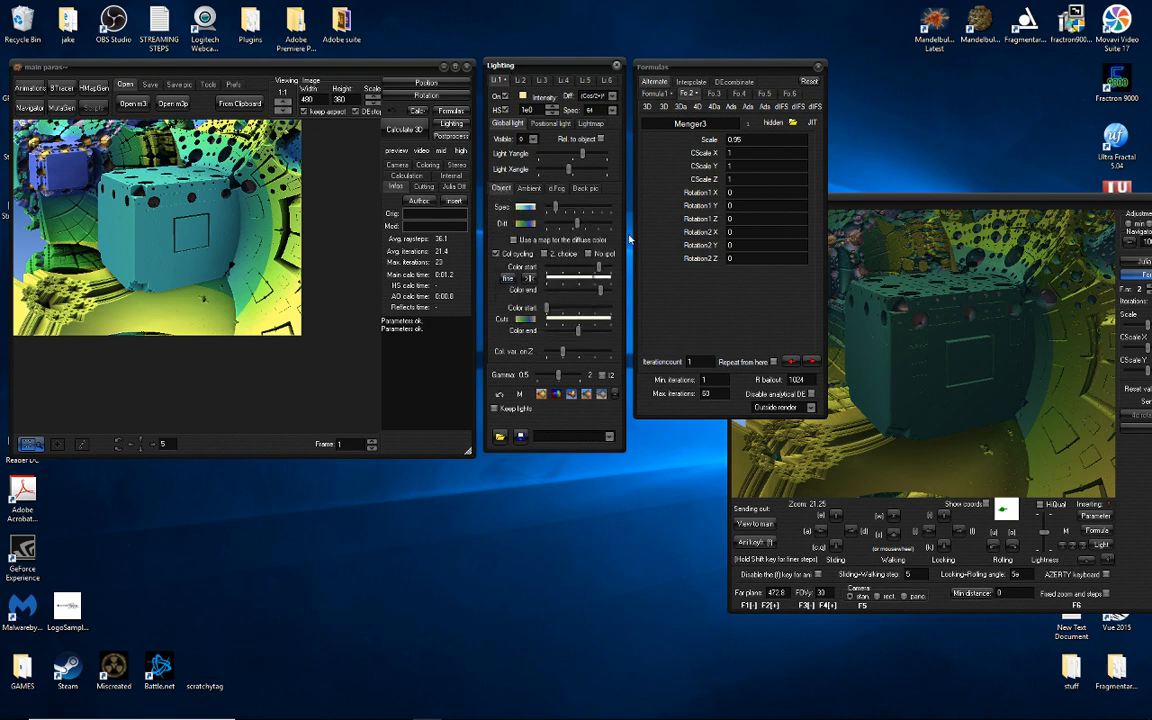
left_click(530, 224)
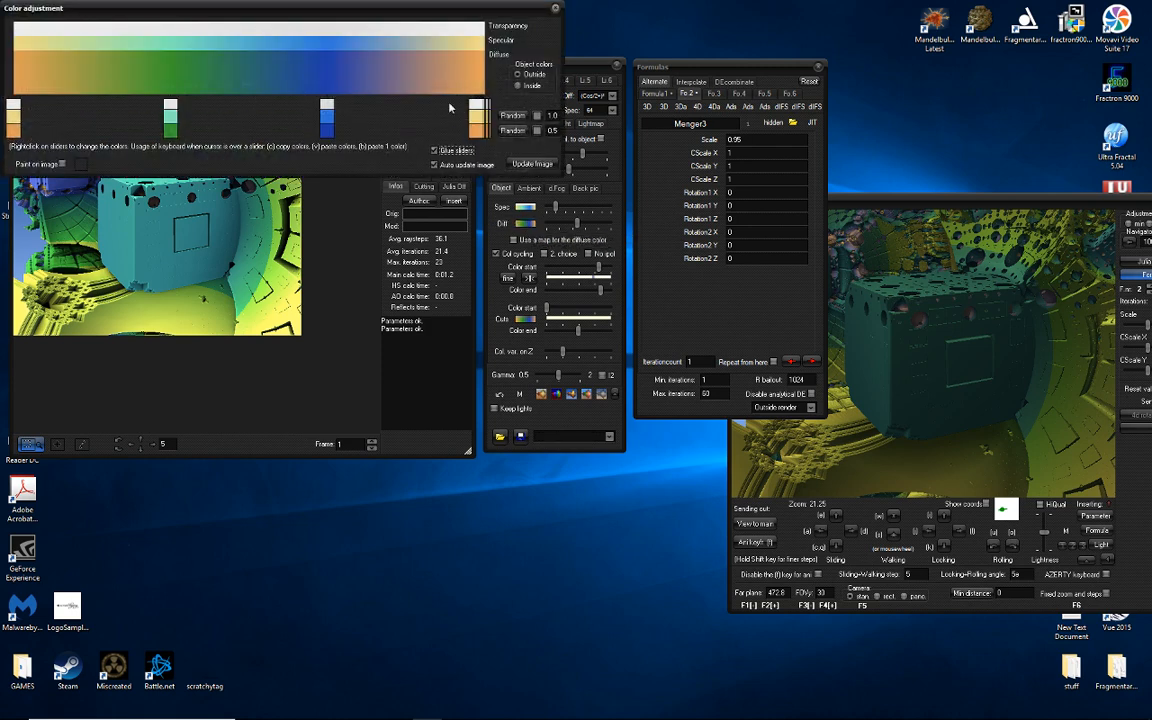
right_click(329, 134)
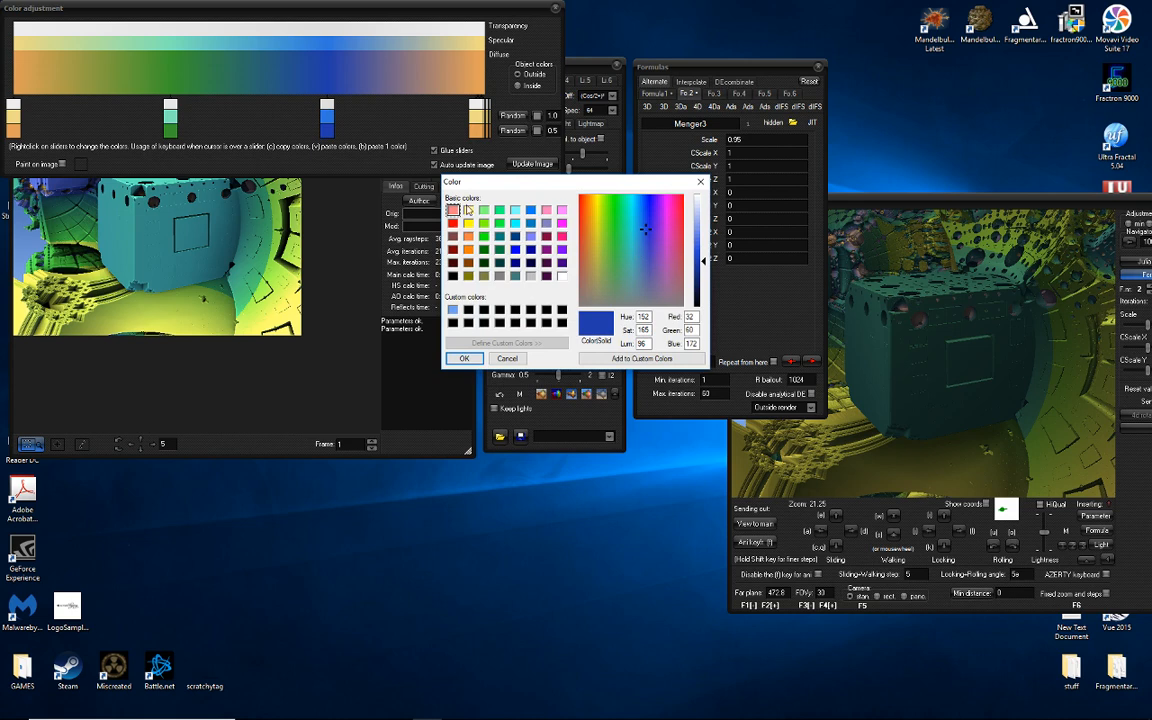
left_click(657, 259)
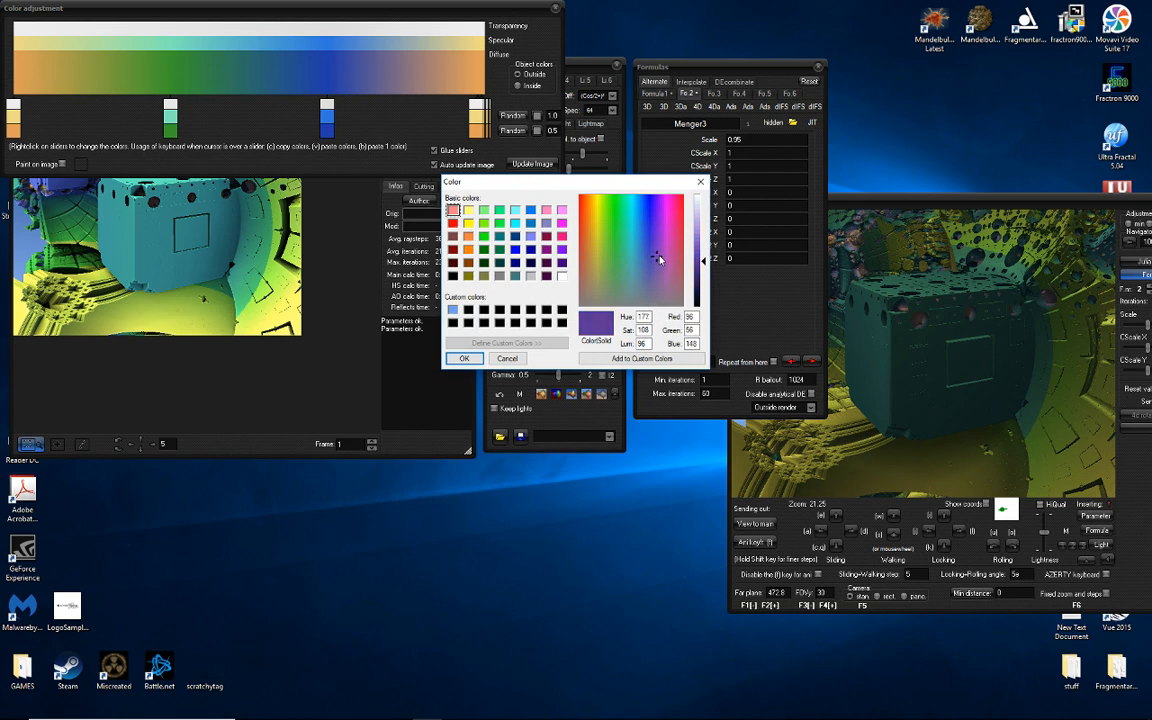
left_click(464, 358)
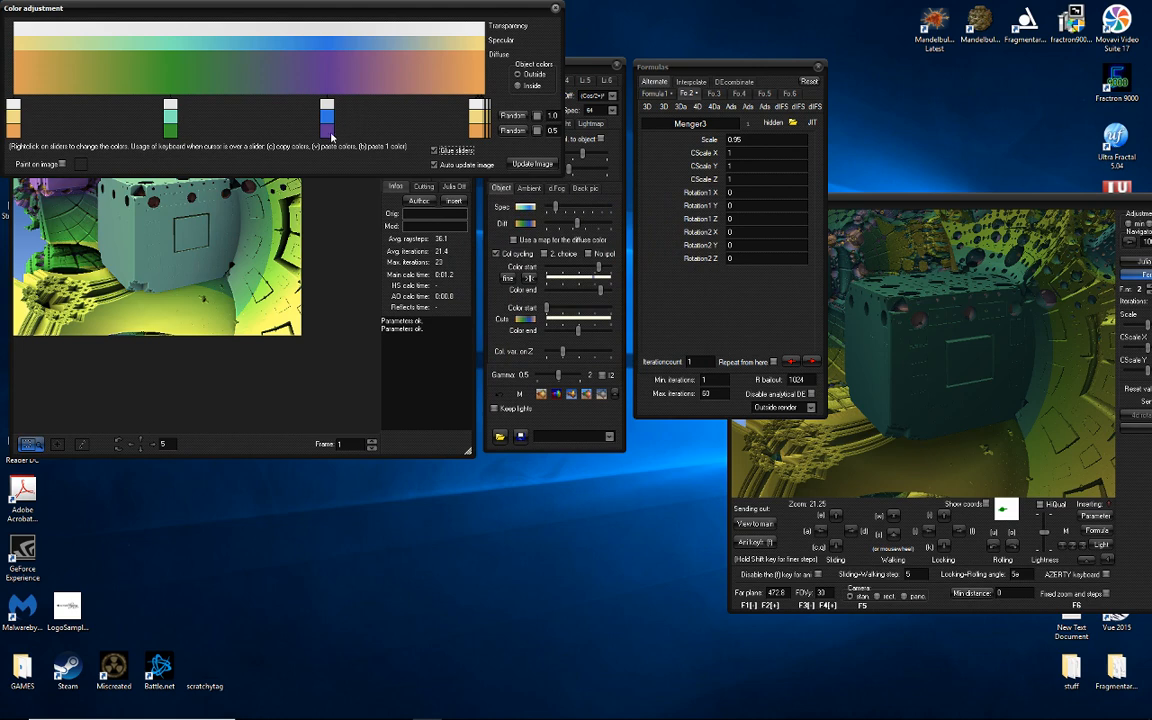
Shift the glued color sliders slightly further along the gradient and close the Color adjustment window.
left_click(436, 150)
mouse_move(328, 131)
left_mouse_down()
mouse_move(115, 130)
mouse_move(343, 131)
left_mouse_up()
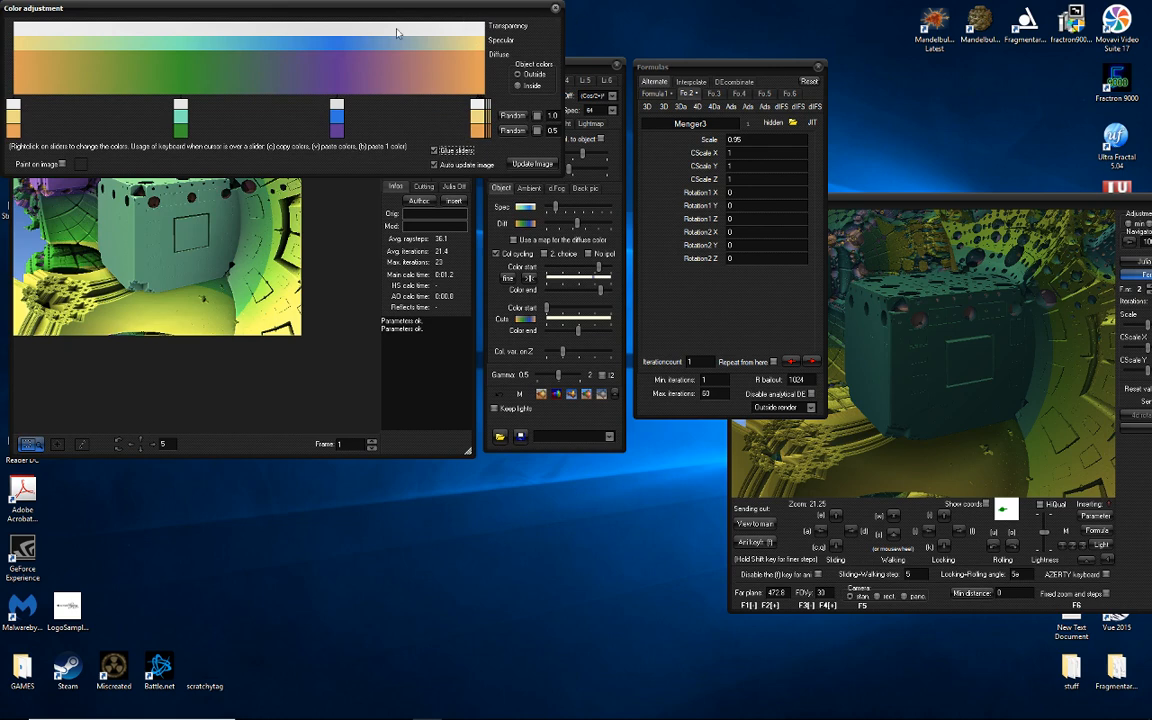
left_click(556, 12)
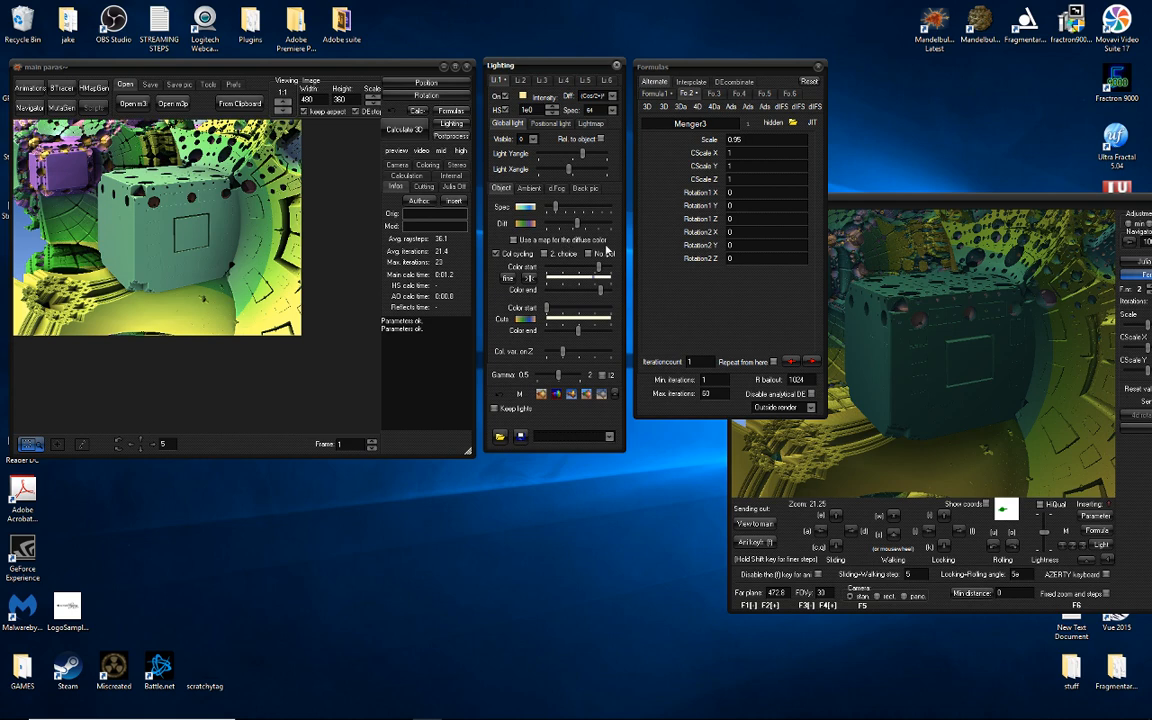
Enable a map for the diffuse color and try the maps one by one up to number 12.
left_click(513, 240)
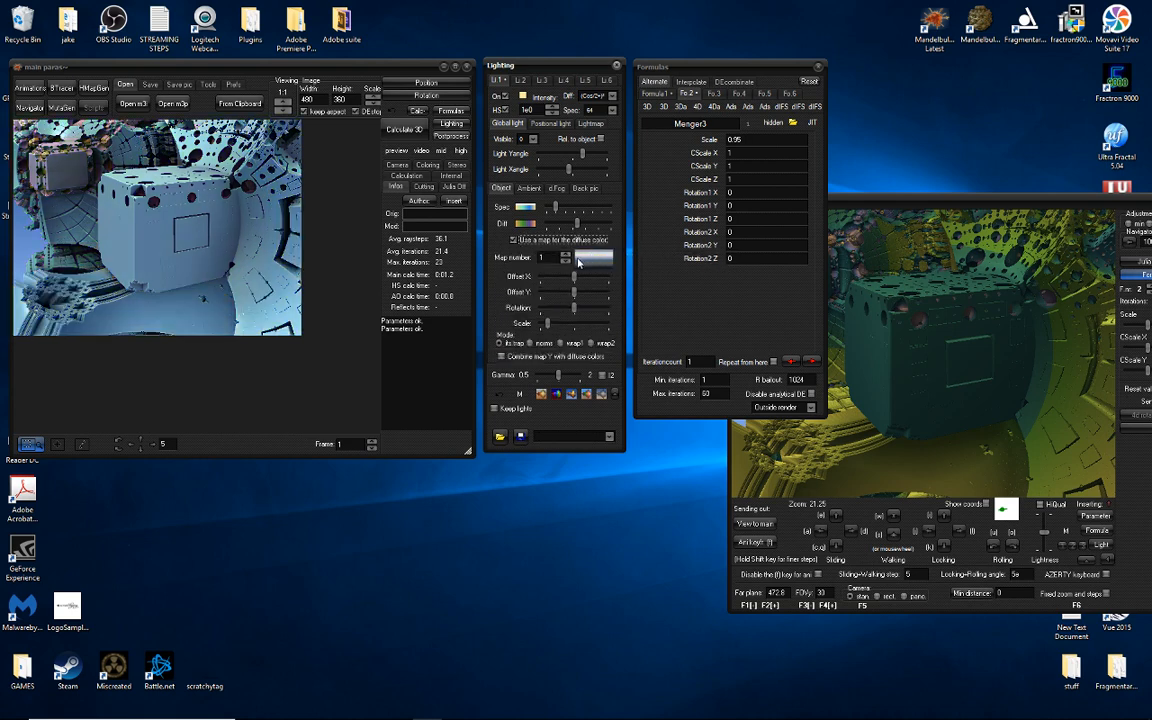
left_click(566, 255)
left_click(566, 255)
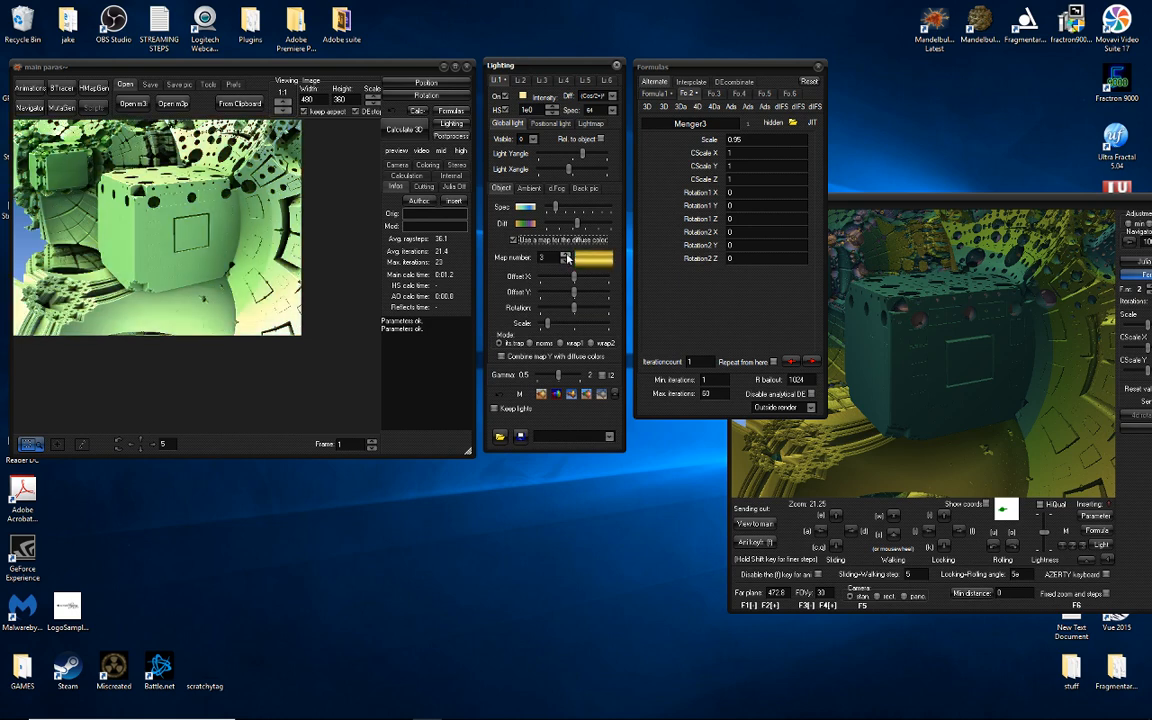
left_click(566, 255)
left_click(566, 255)
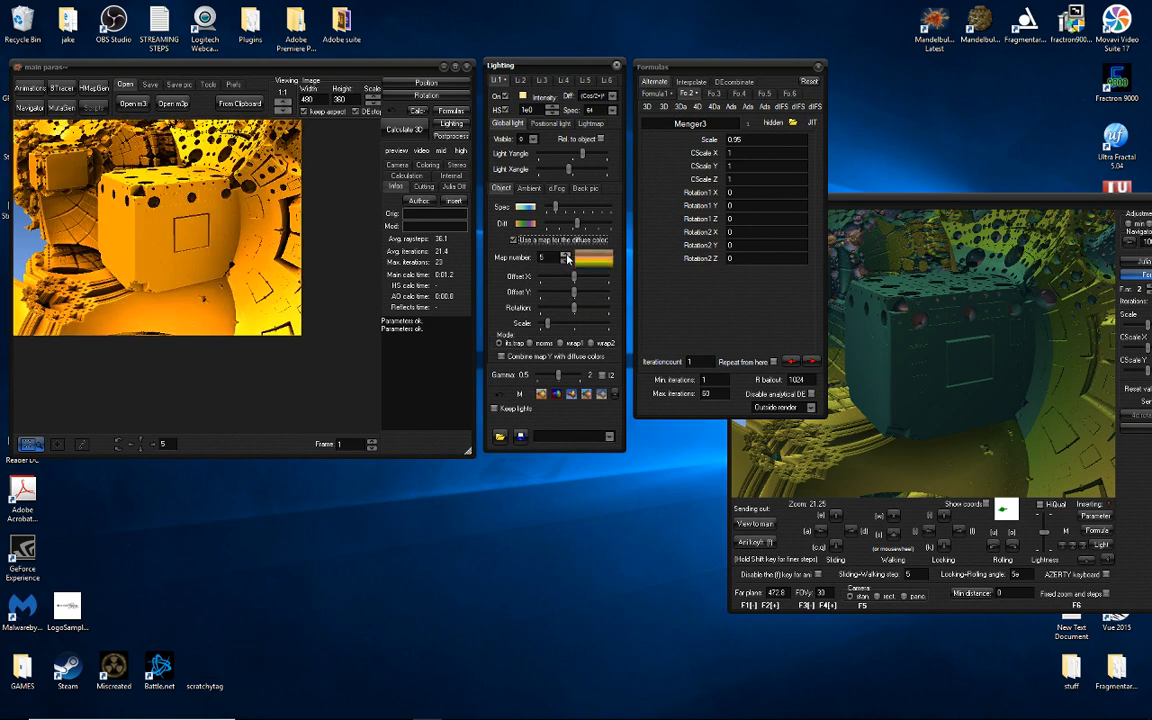
left_click(566, 255)
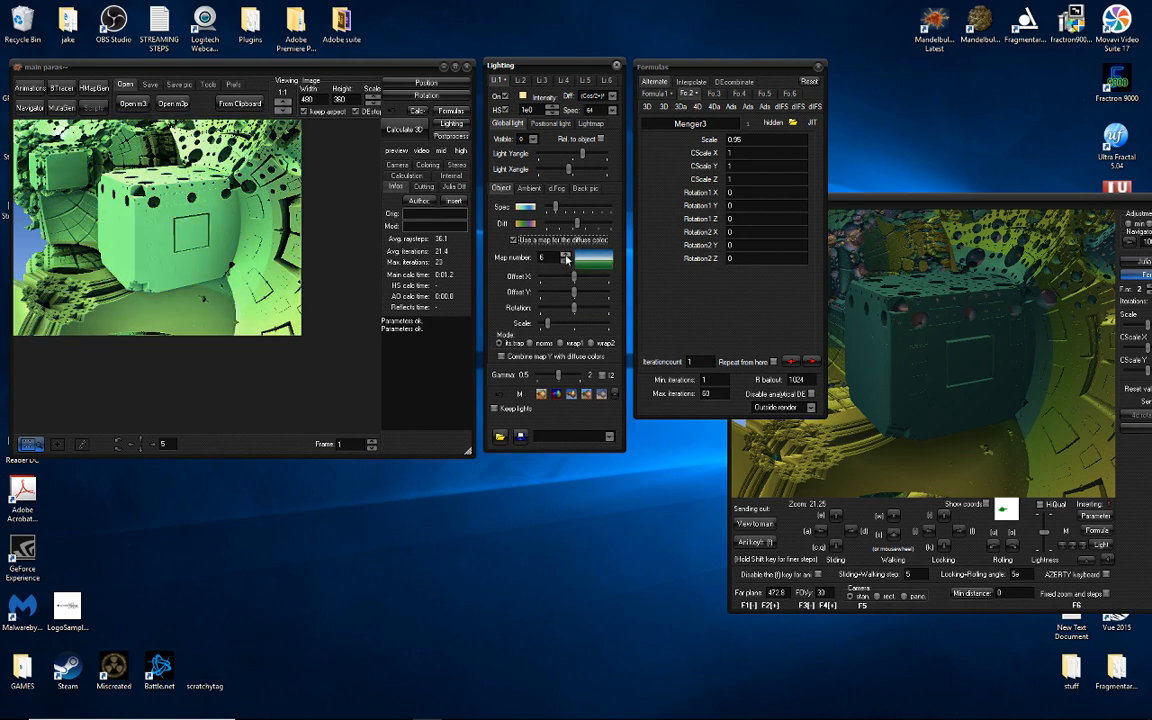
left_click(566, 256)
left_click(566, 256)
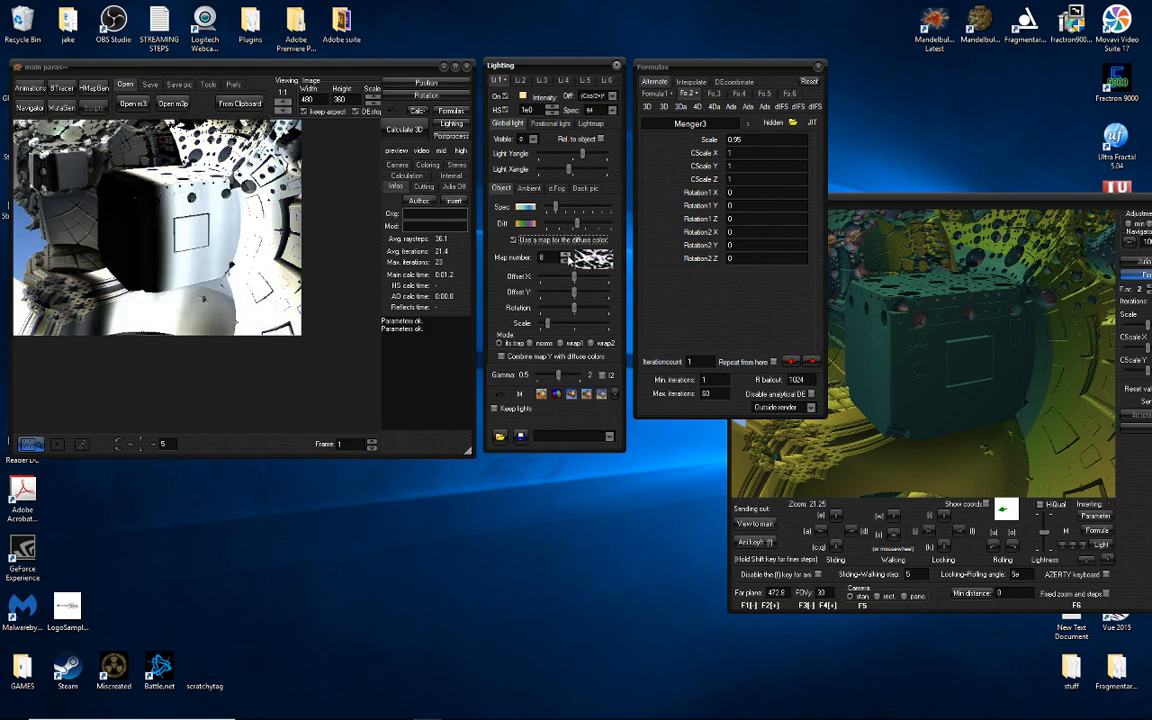
left_click(566, 256)
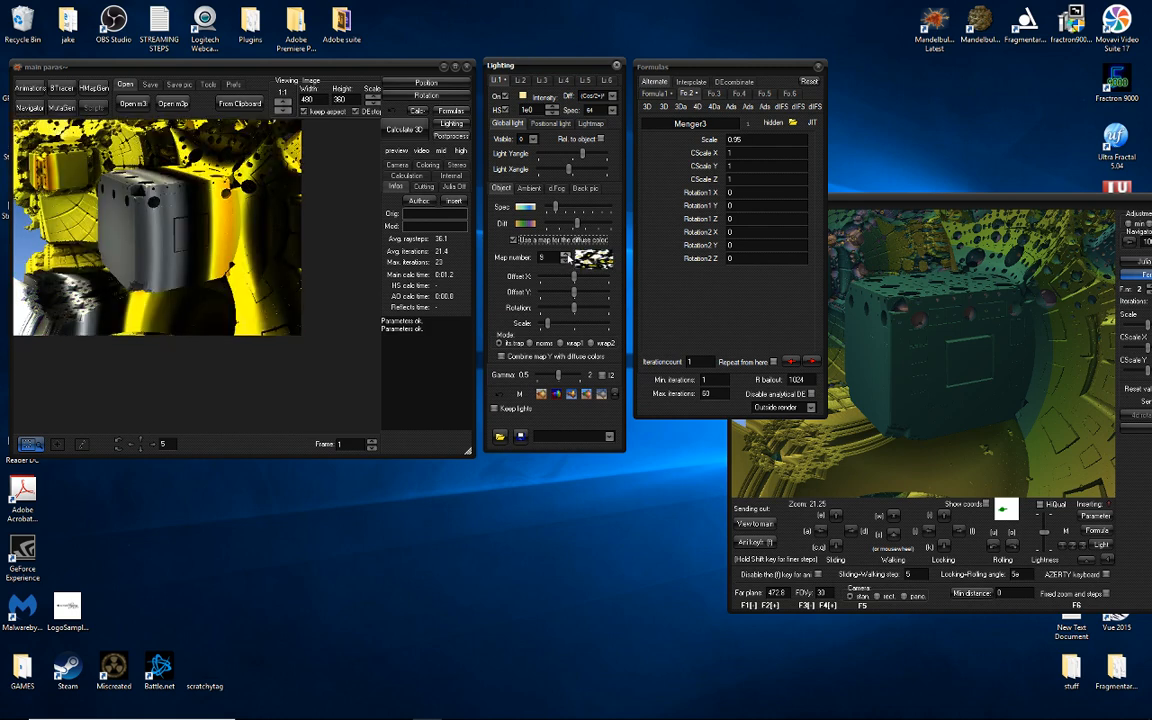
left_click(566, 256)
left_click(566, 256)
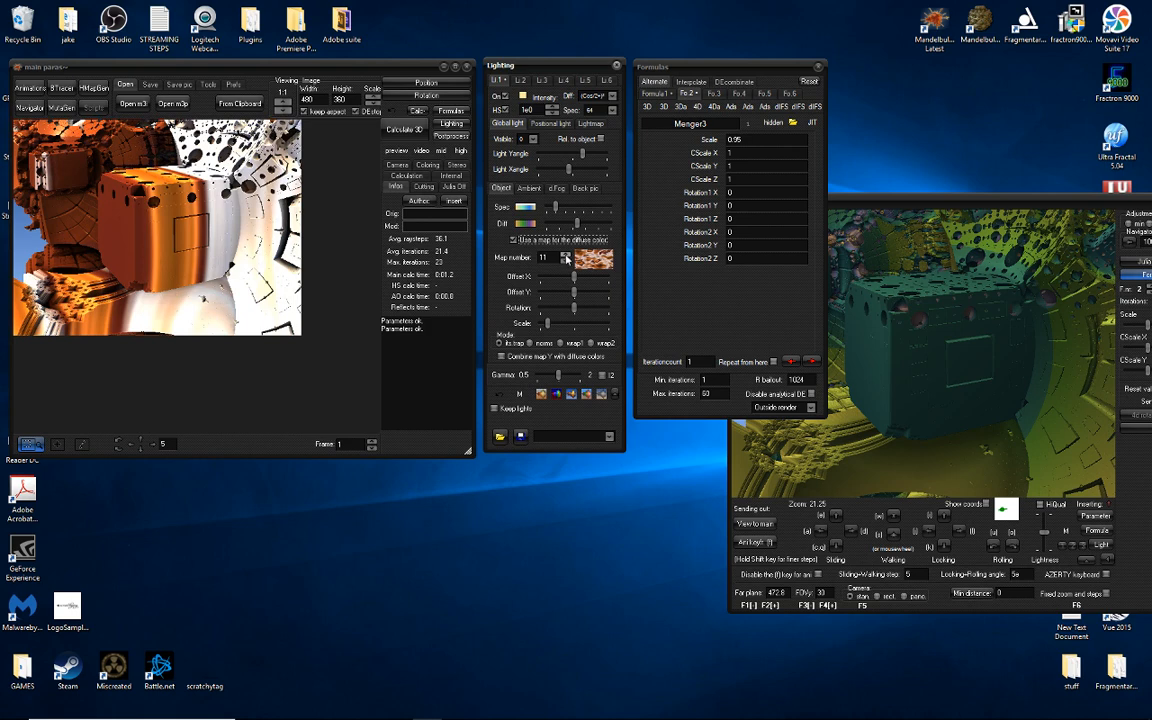
left_click(566, 256)
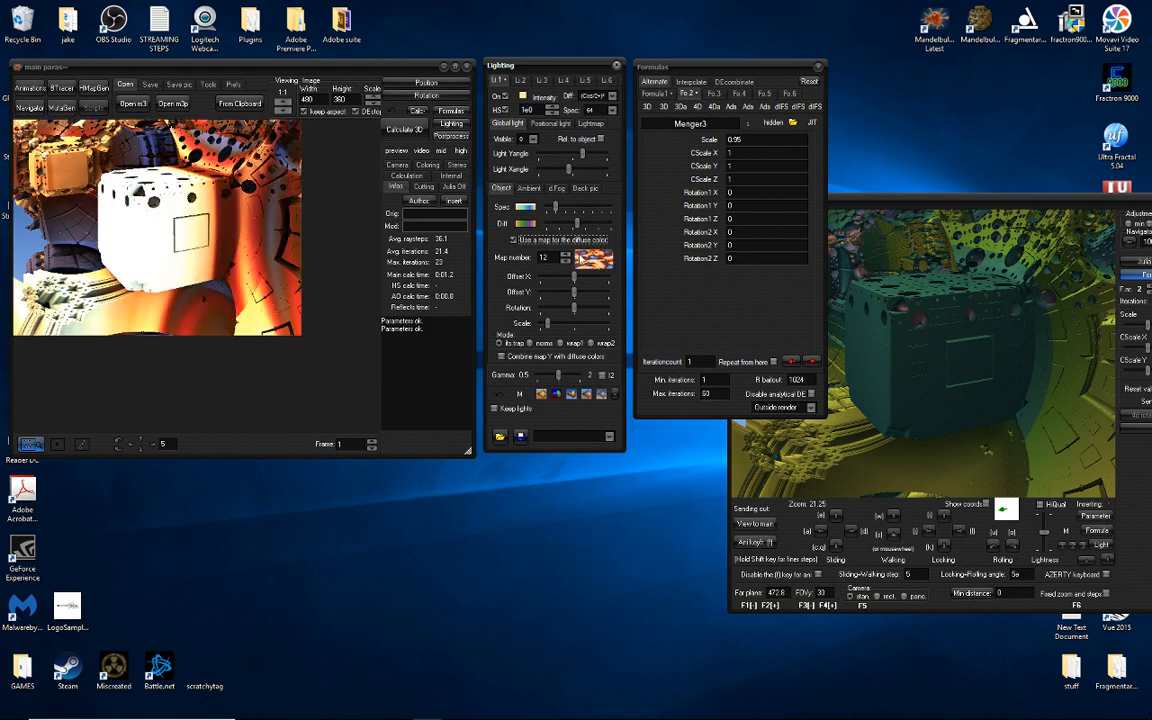
Step back through the diffuse color maps and set the map number to 7.
left_click(566, 261)
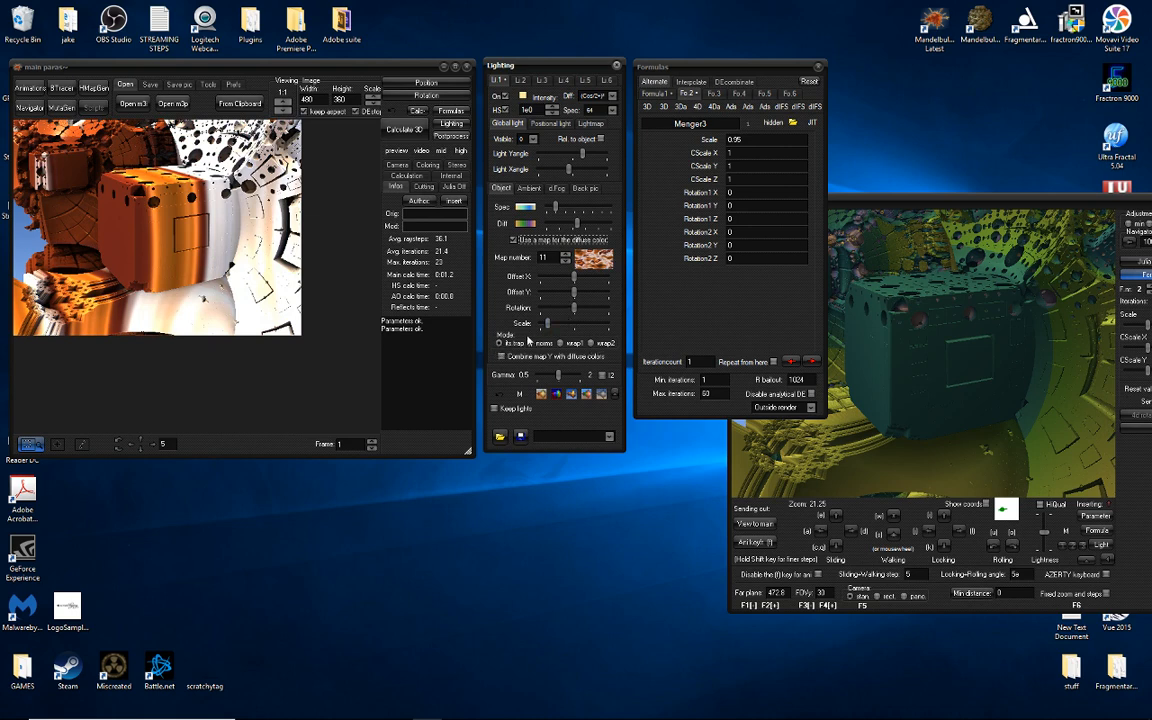
left_click(565, 261)
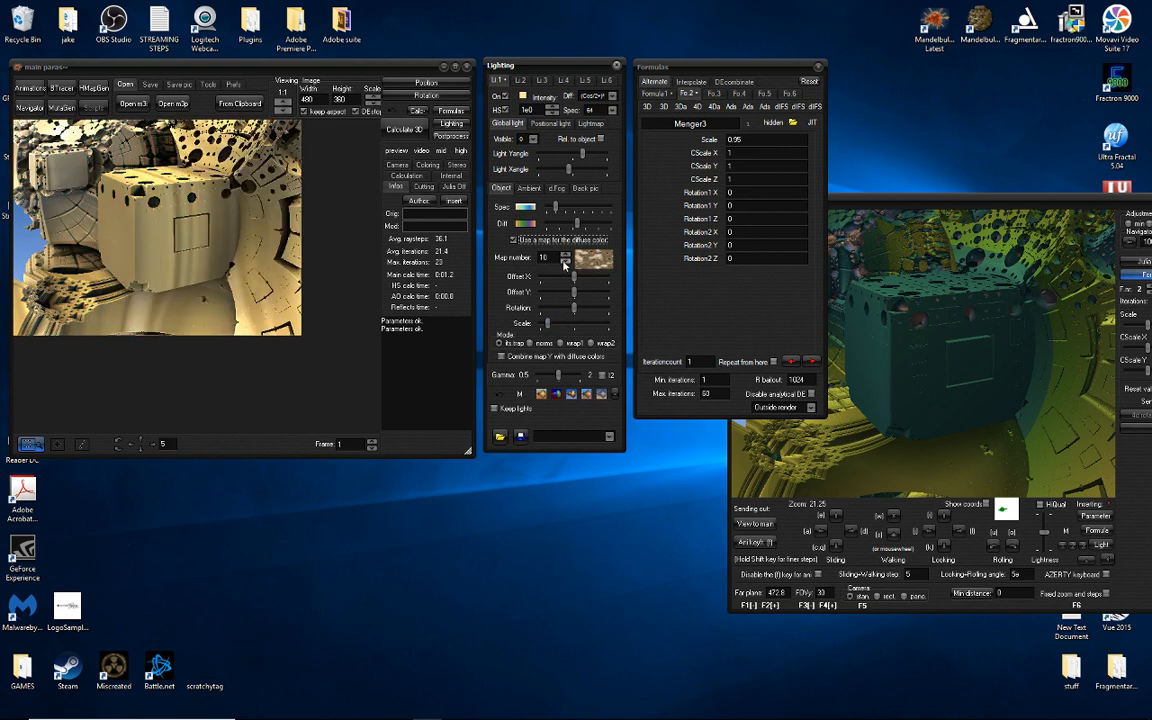
left_click(565, 261)
left_click(565, 261)
left_click(565, 261)
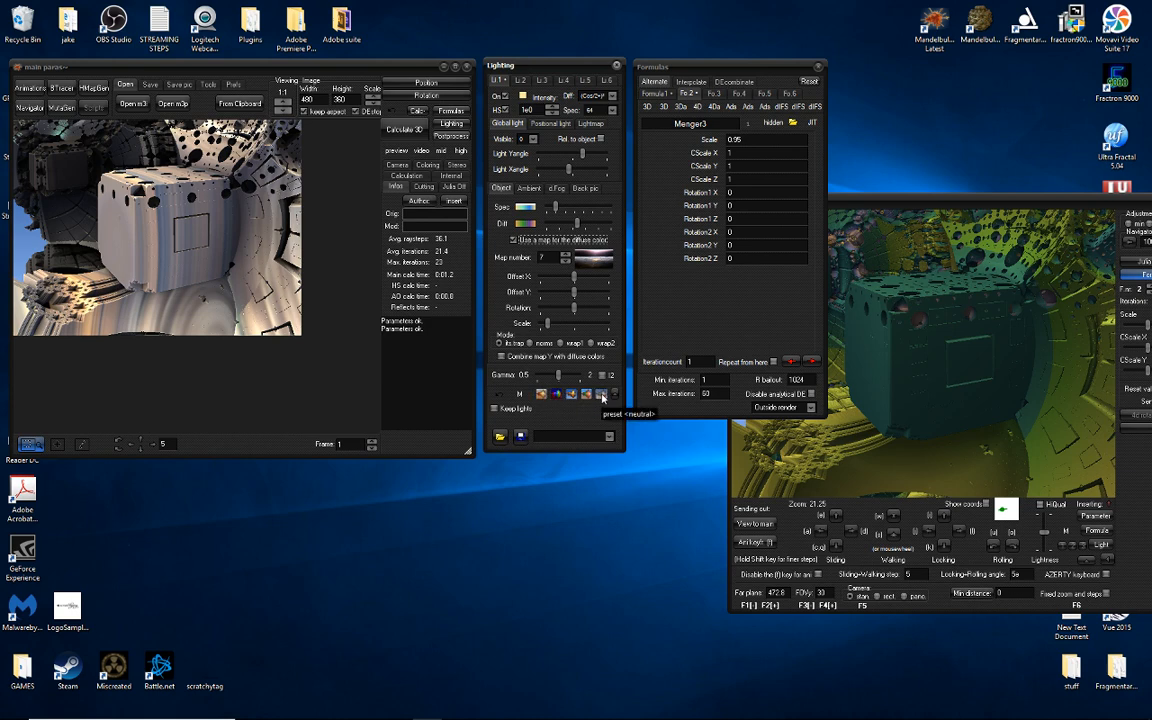
Apply the neutral lighting preset, try the dark, warm-toned preset, and return to neutral.
left_click(603, 396)
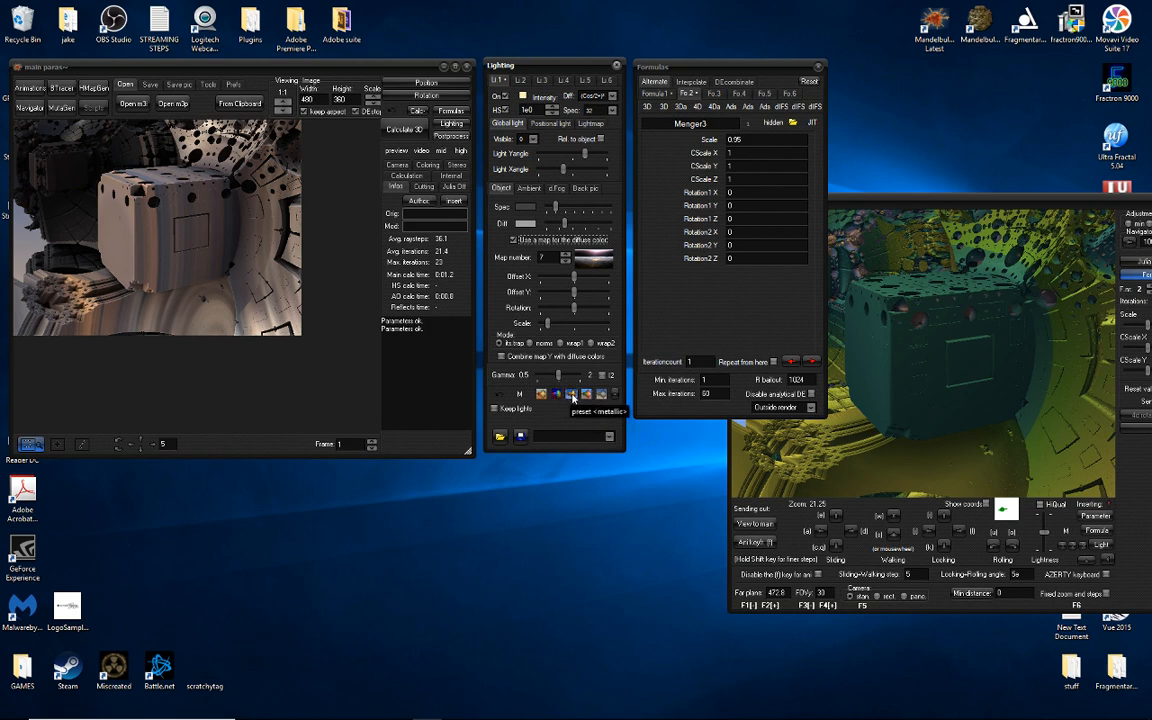
left_click(561, 396)
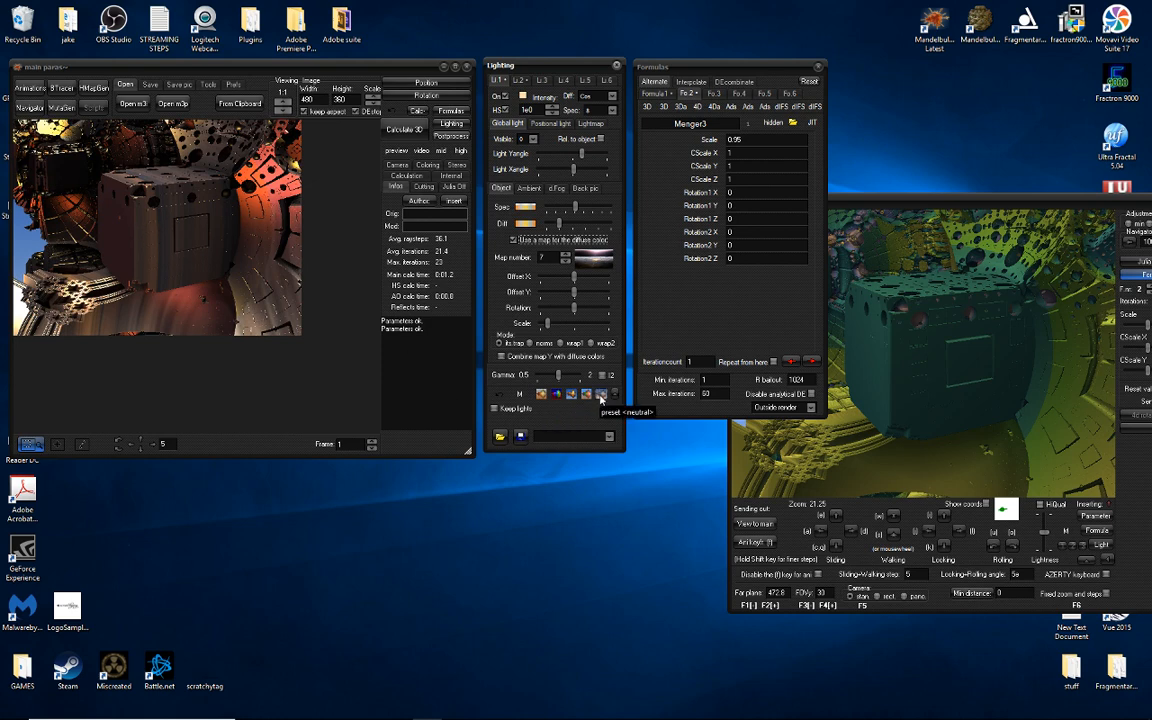
left_click(601, 396)
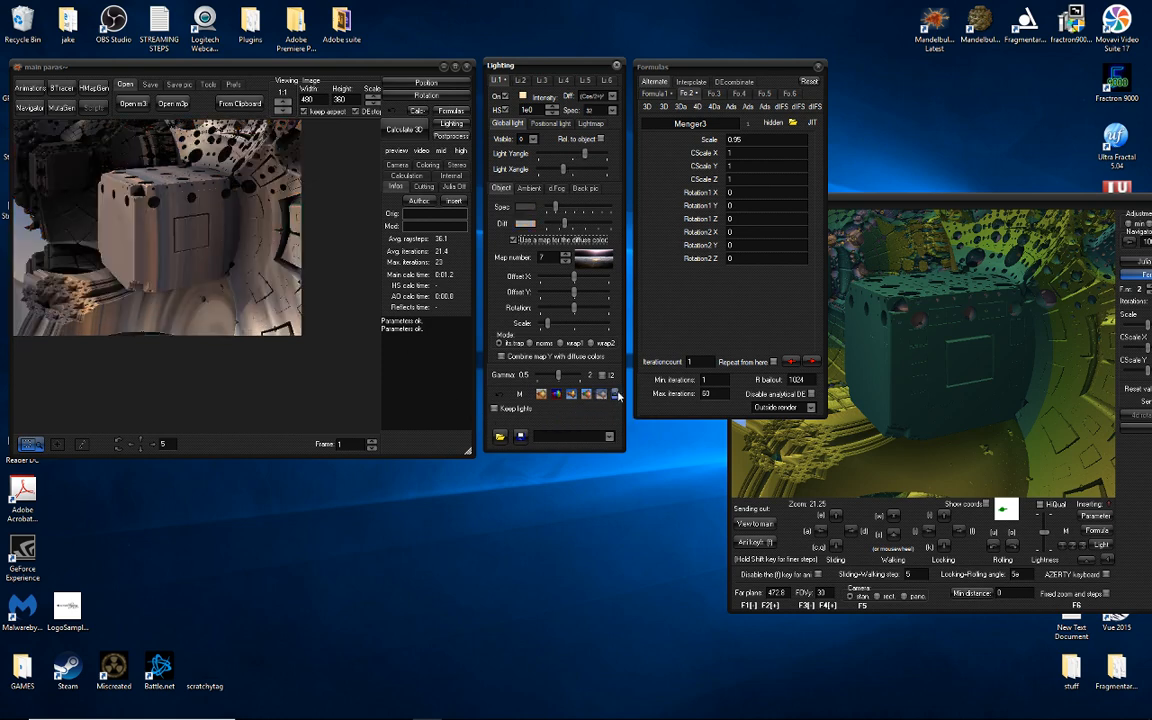
Raise the ambient light amount slightly and reduce the ambient shadow a little in the Ambient lighting settings.
left_click(529, 188)
left_click(518, 226)
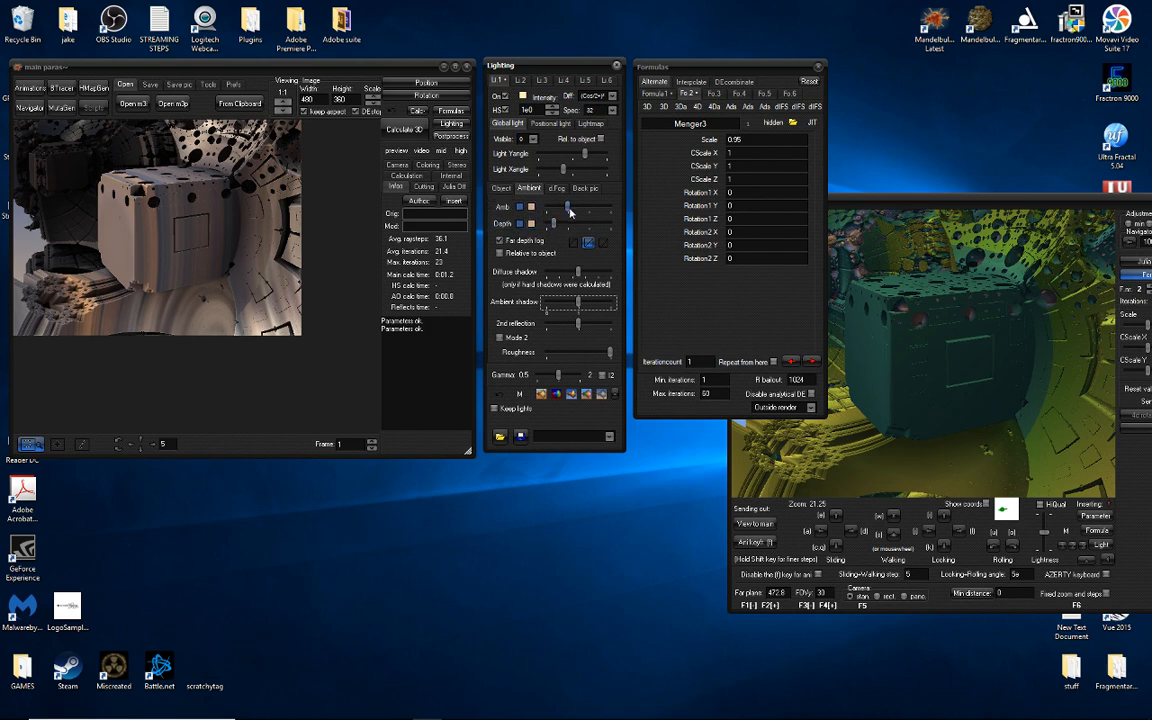
mouse_move(567, 207)
left_mouse_down()
mouse_move(619, 215)
mouse_move(573, 208)
left_mouse_up()
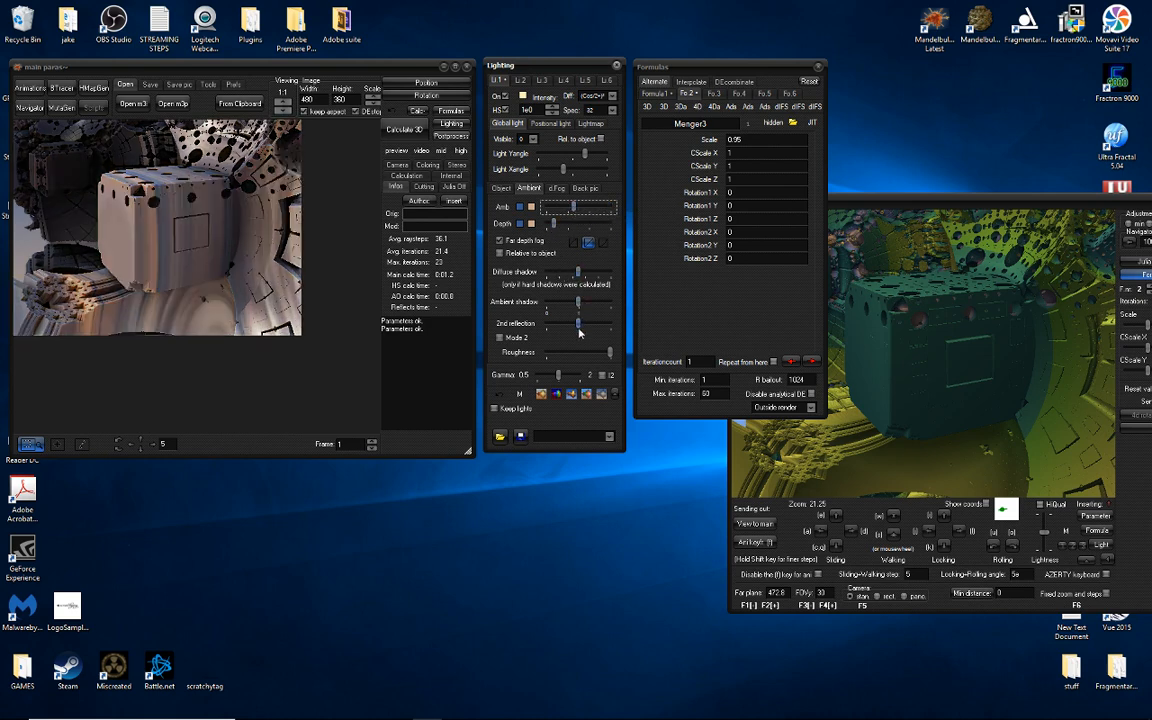
mouse_move(578, 304)
left_mouse_down()
mouse_move(604, 304)
mouse_move(577, 305)
left_mouse_up()
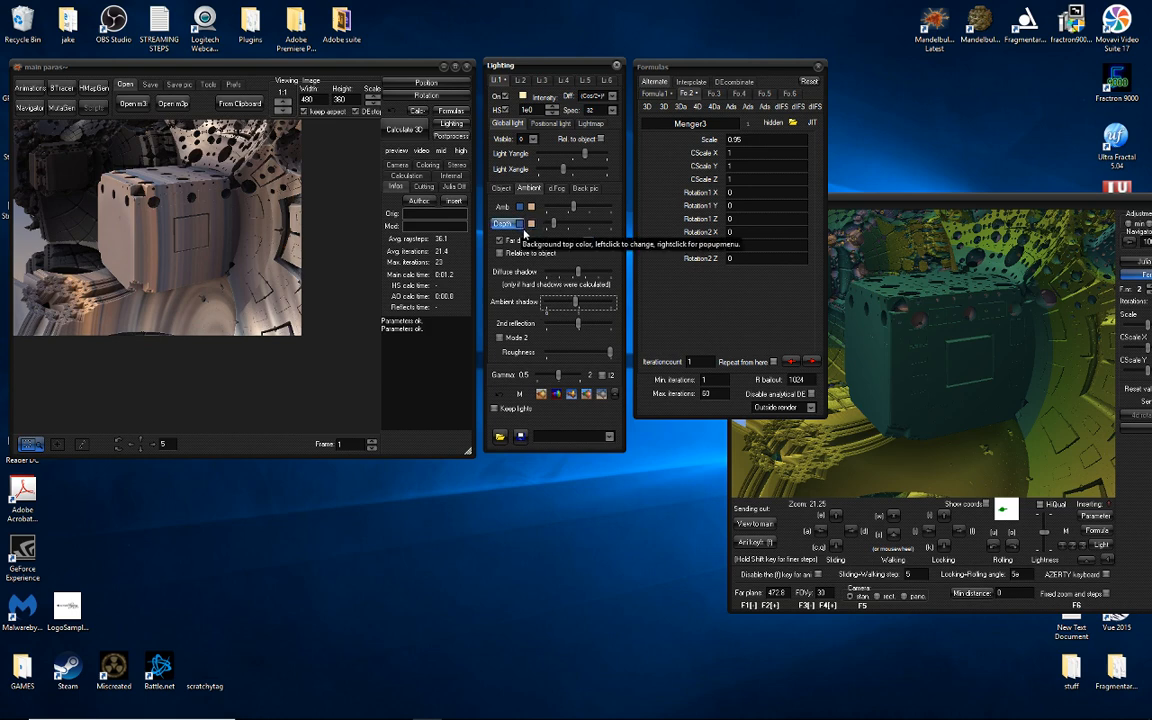
right_click(521, 227)
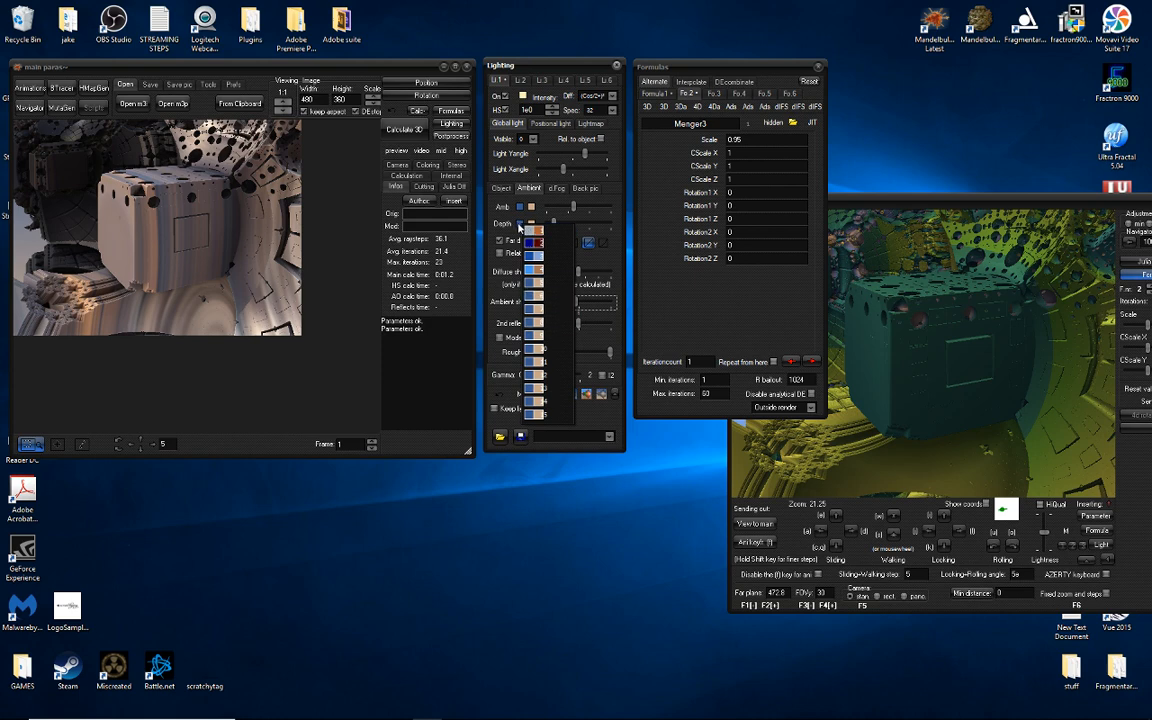
left_click(513, 226)
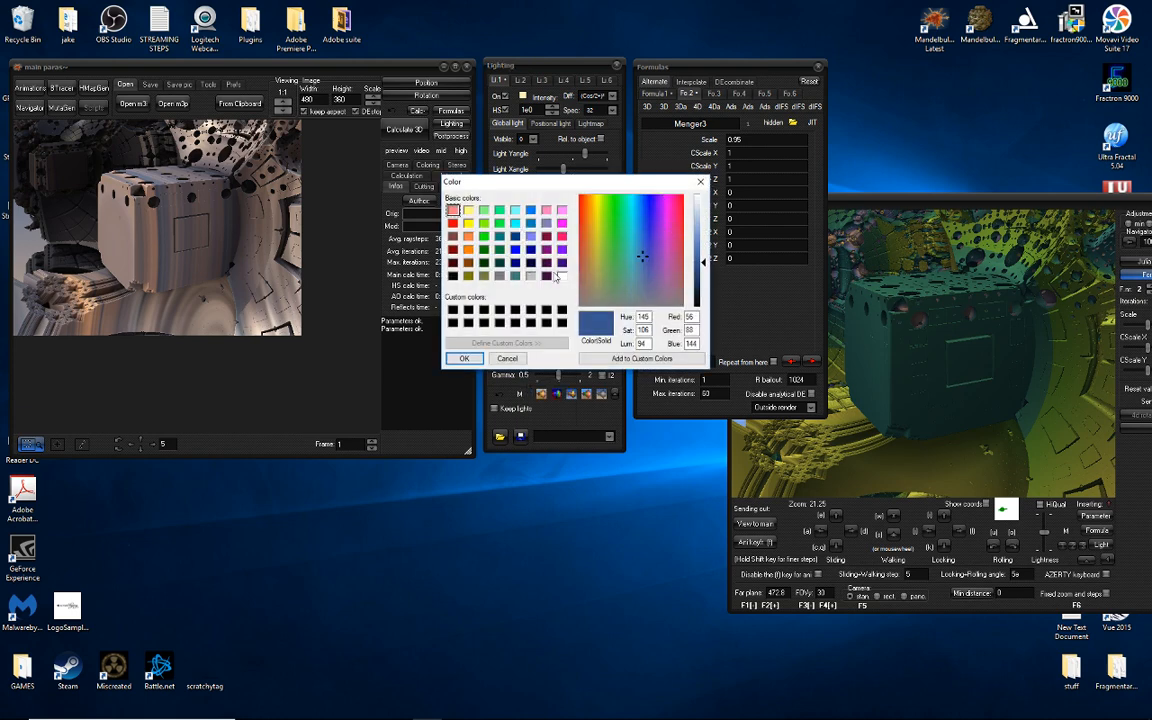
left_click(701, 183)
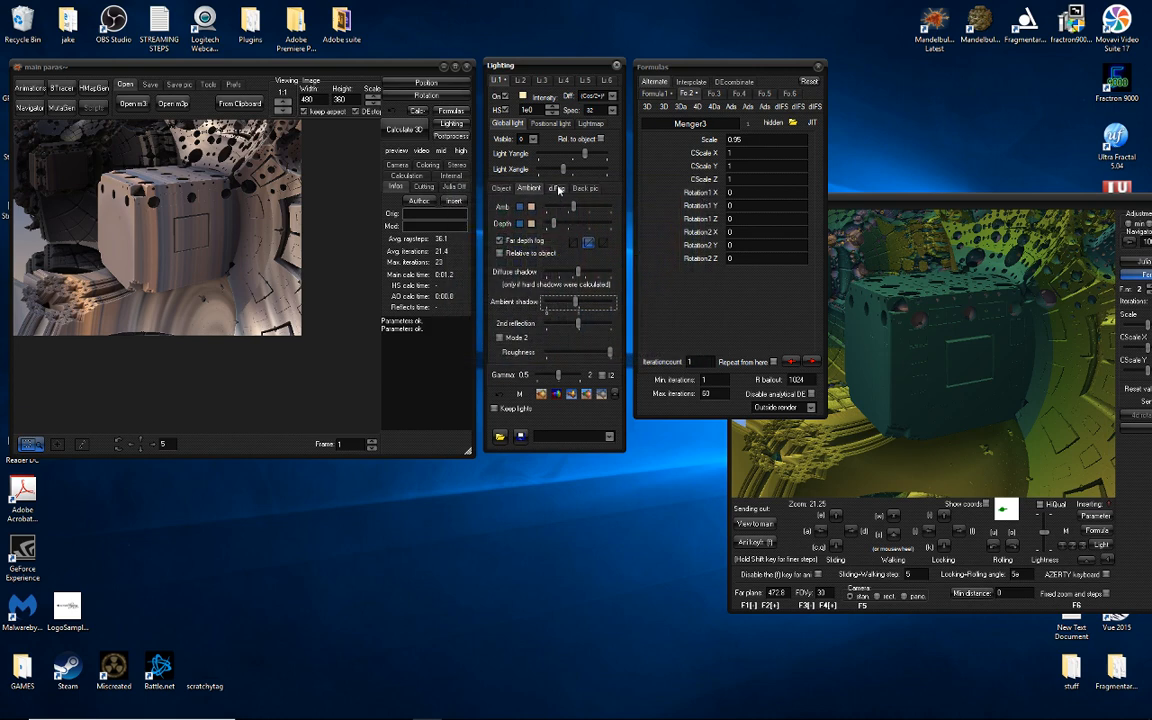
Raise the dynamic fog amount slightly and set the first fog color to dark crimson (red 128, green 0, blue 64).
left_click(556, 188)
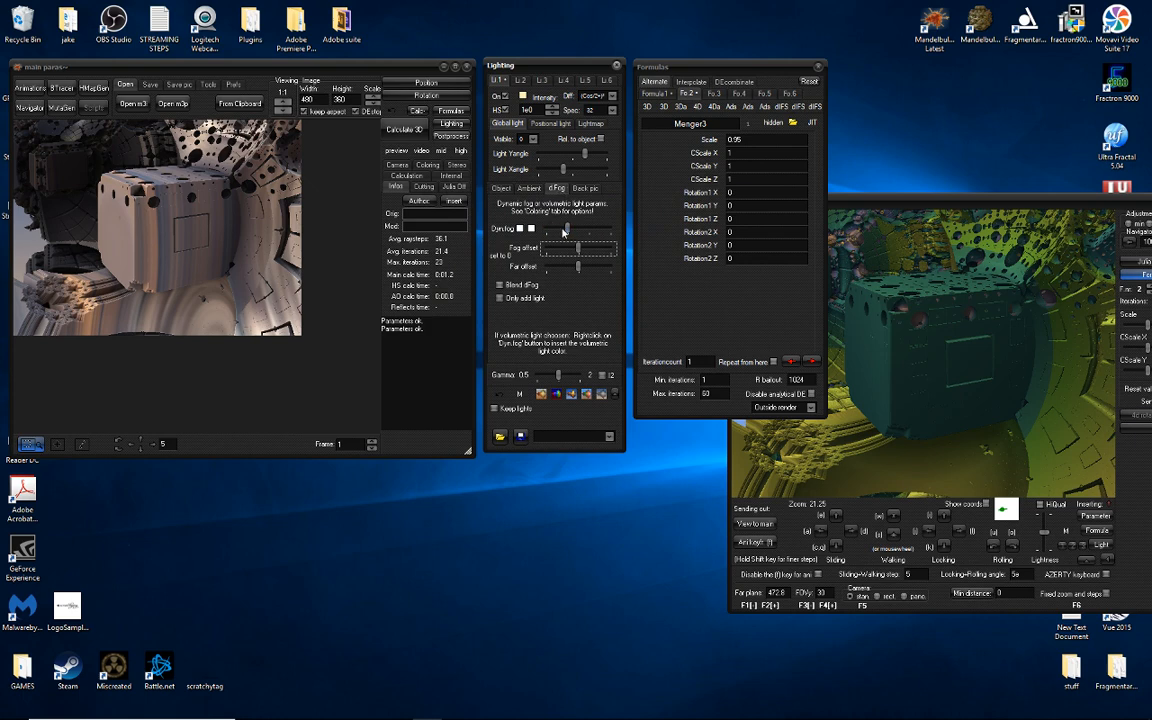
mouse_move(566, 229)
left_mouse_down()
mouse_move(600, 231)
mouse_move(573, 232)
left_mouse_up()
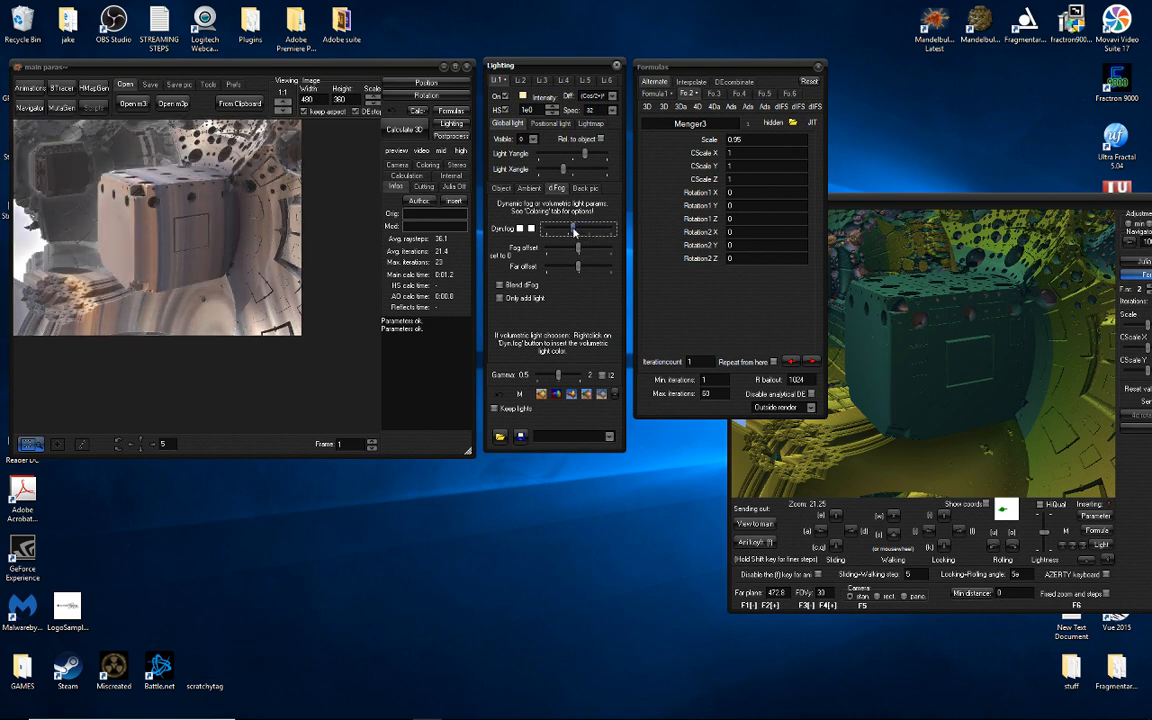
left_click(530, 228)
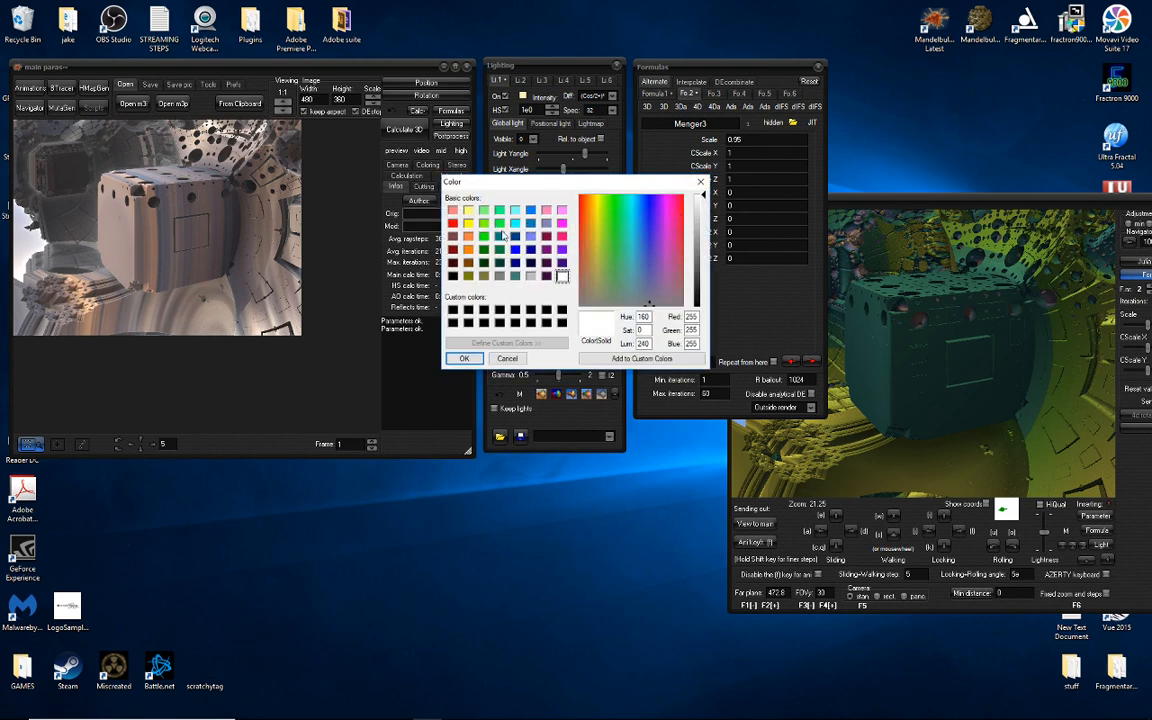
left_click(546, 236)
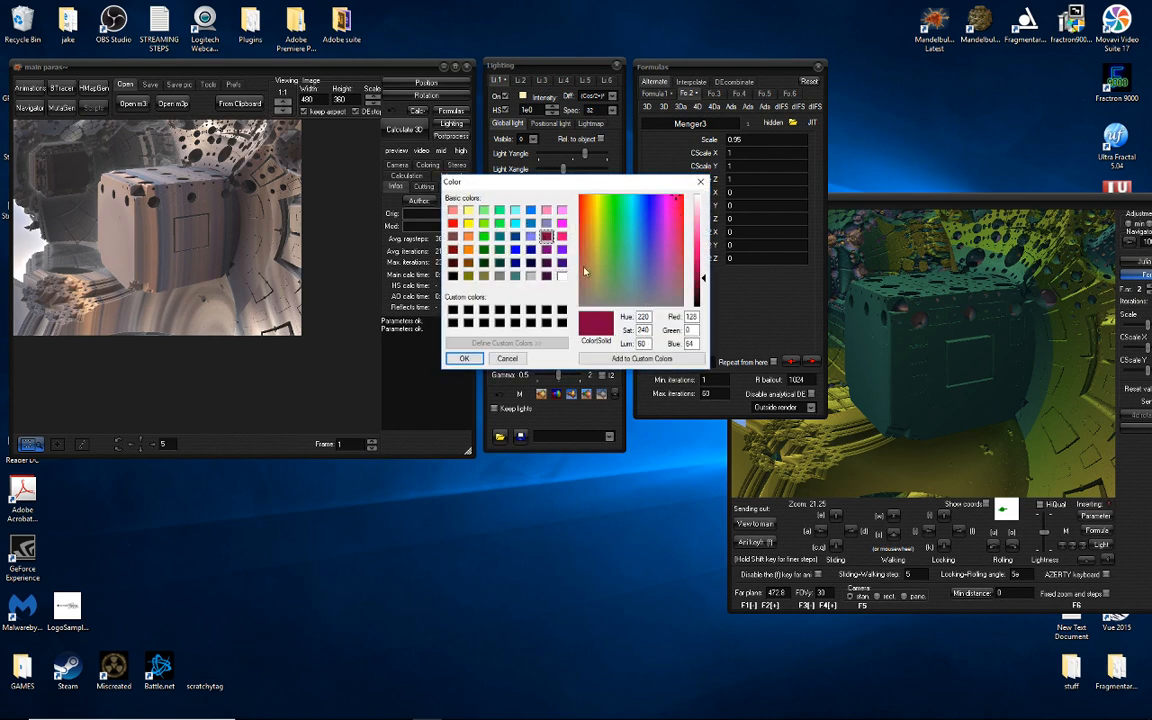
left_click(464, 358)
Strengthen the dynamic fog further, fine-tune its fog and far offsets, and return to the Ambient settings.
left_click_drag(575, 232, 569, 267)
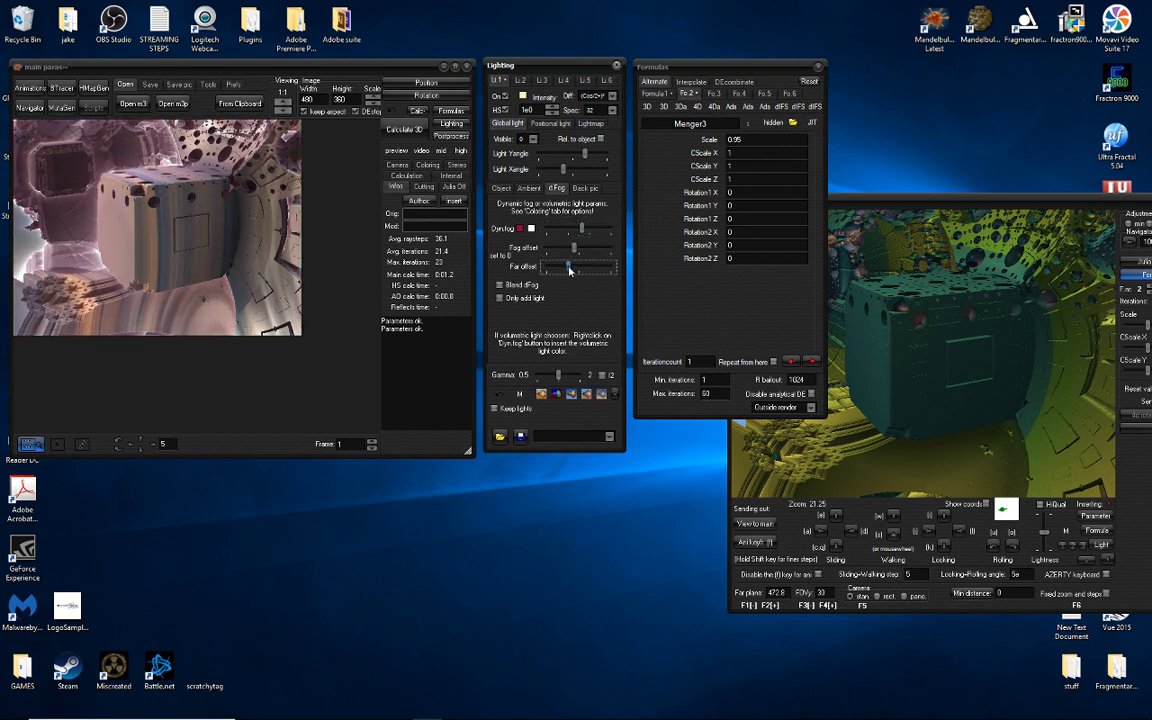
left_click(576, 252)
left_click(530, 189)
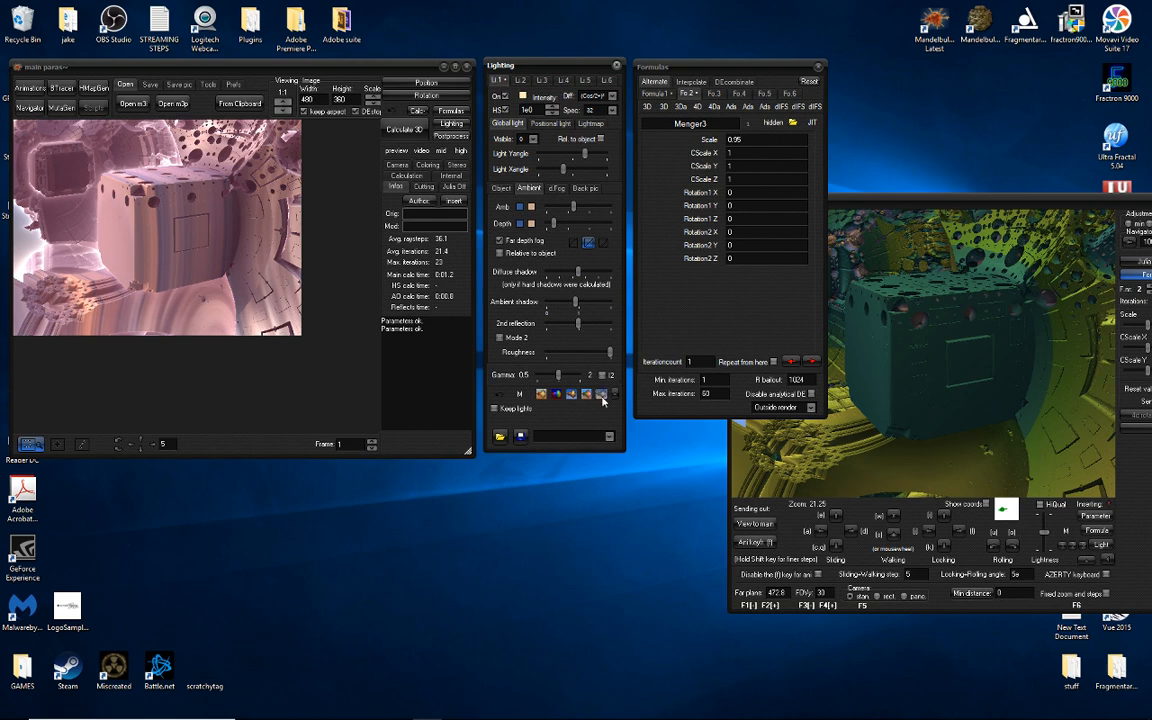
Set light 1's color to pale blue (hue 124, saturation 150, luminance 207) and adjust its intensity to below 1.
left_click(522, 97)
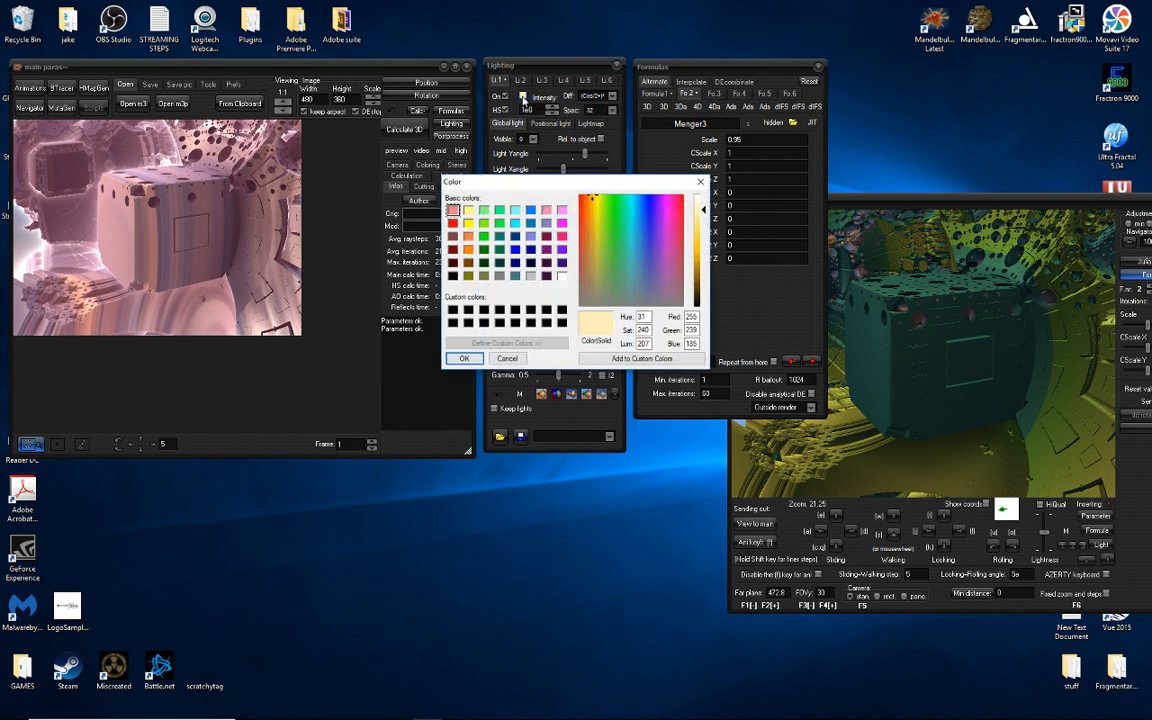
left_click(637, 237)
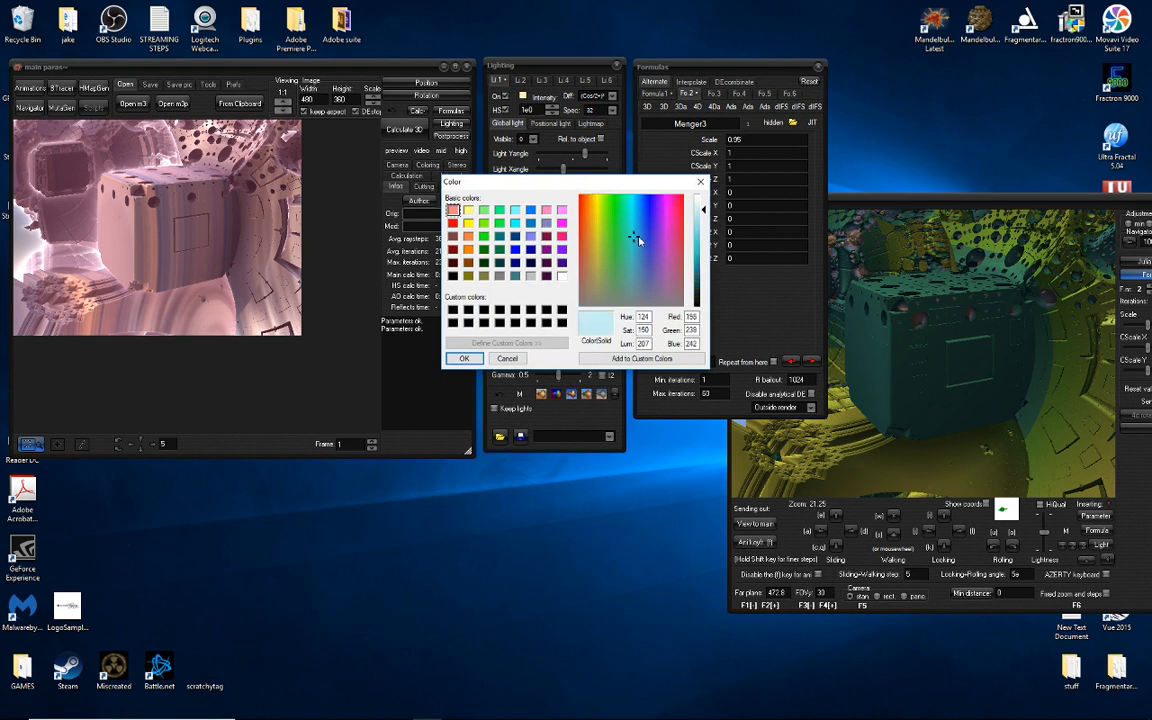
left_click(466, 358)
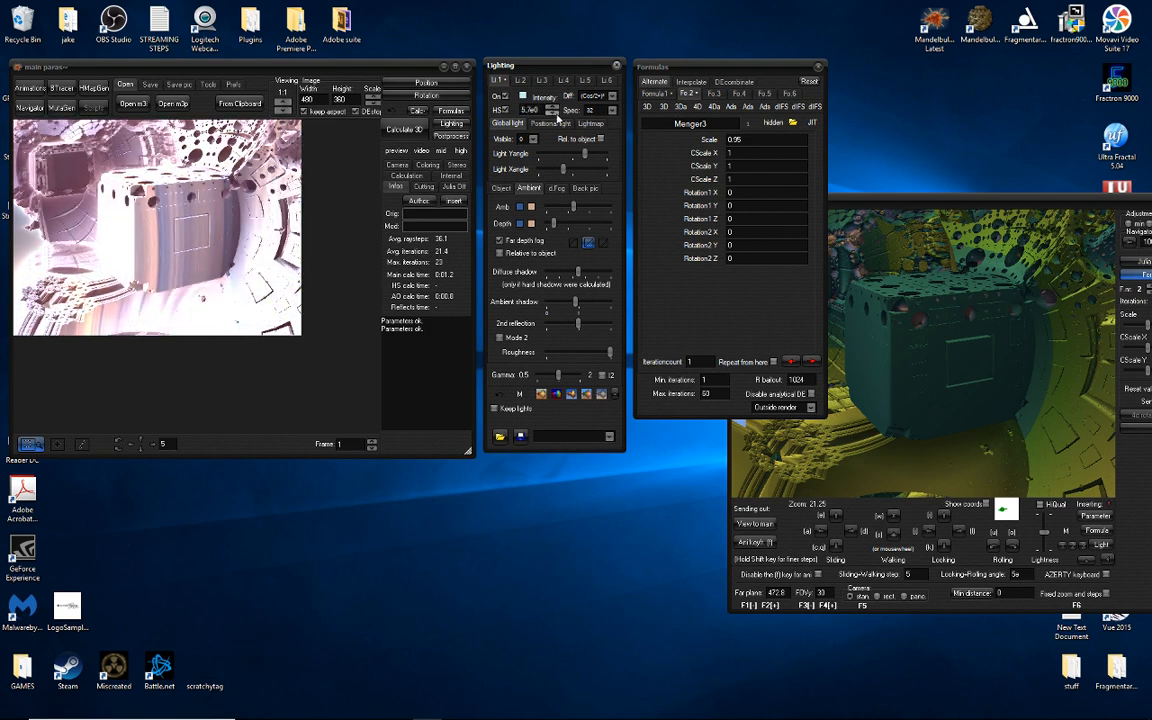
left_click(553, 114)
left_click(552, 112)
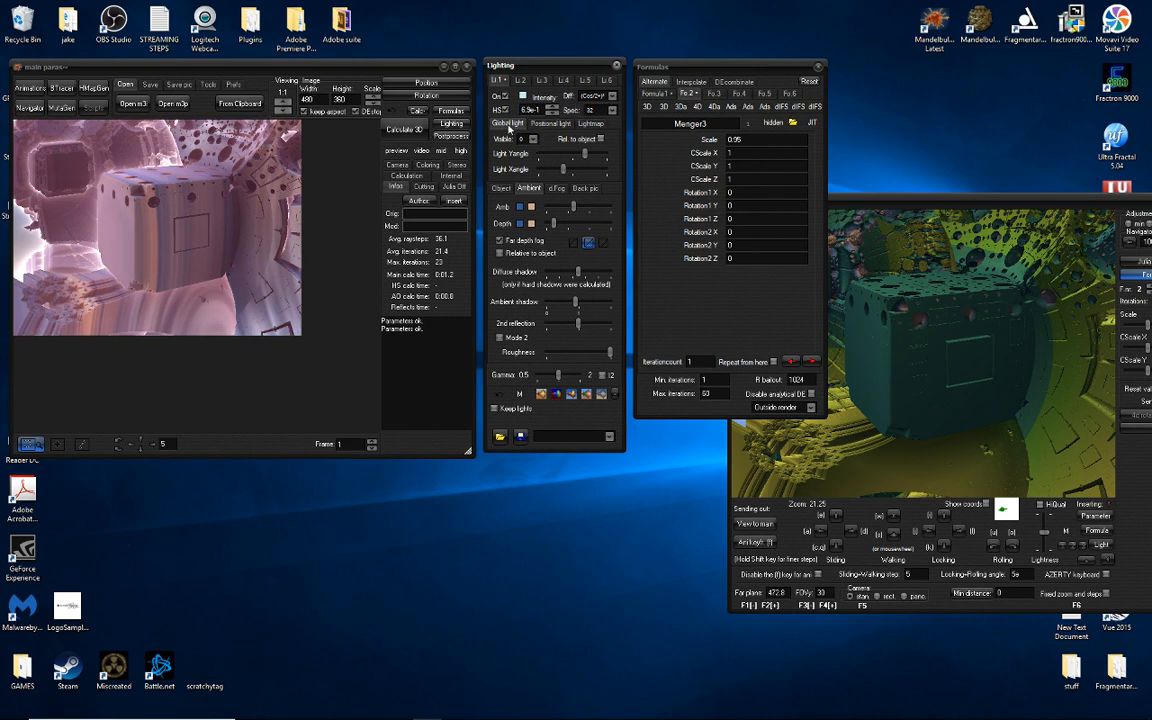
Make light 1 a positional light placed at the cube's upper right edge in the render, with visibility 1.
left_click(549, 125)
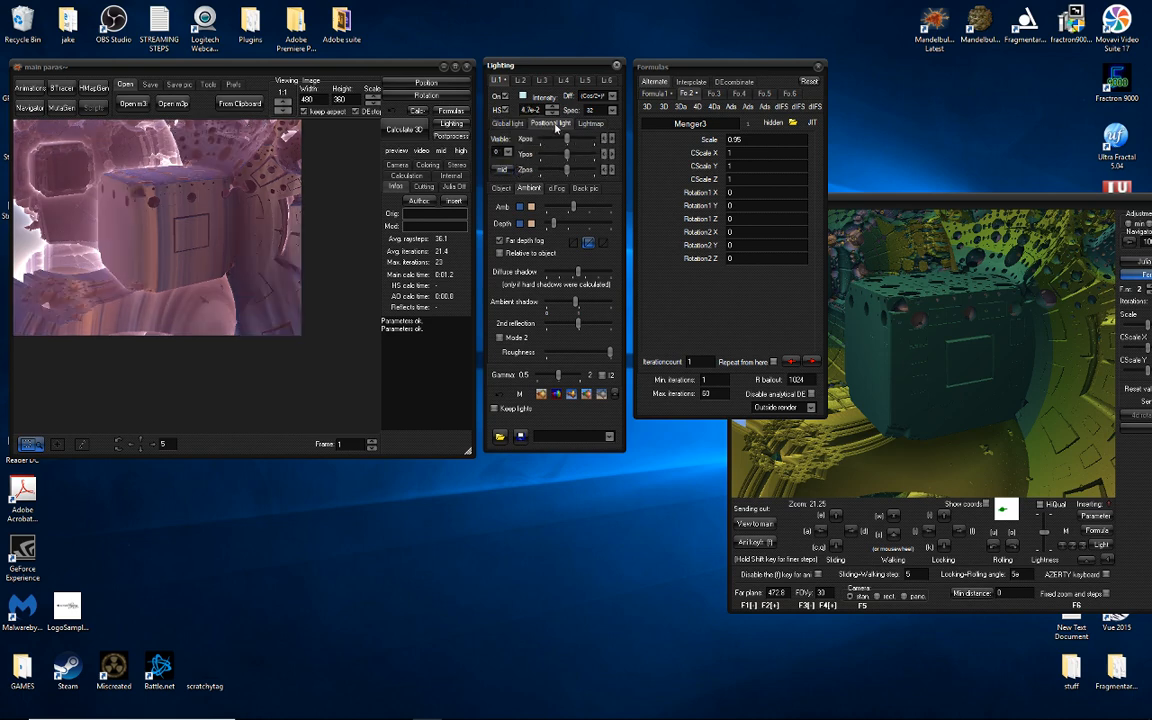
left_click(503, 172)
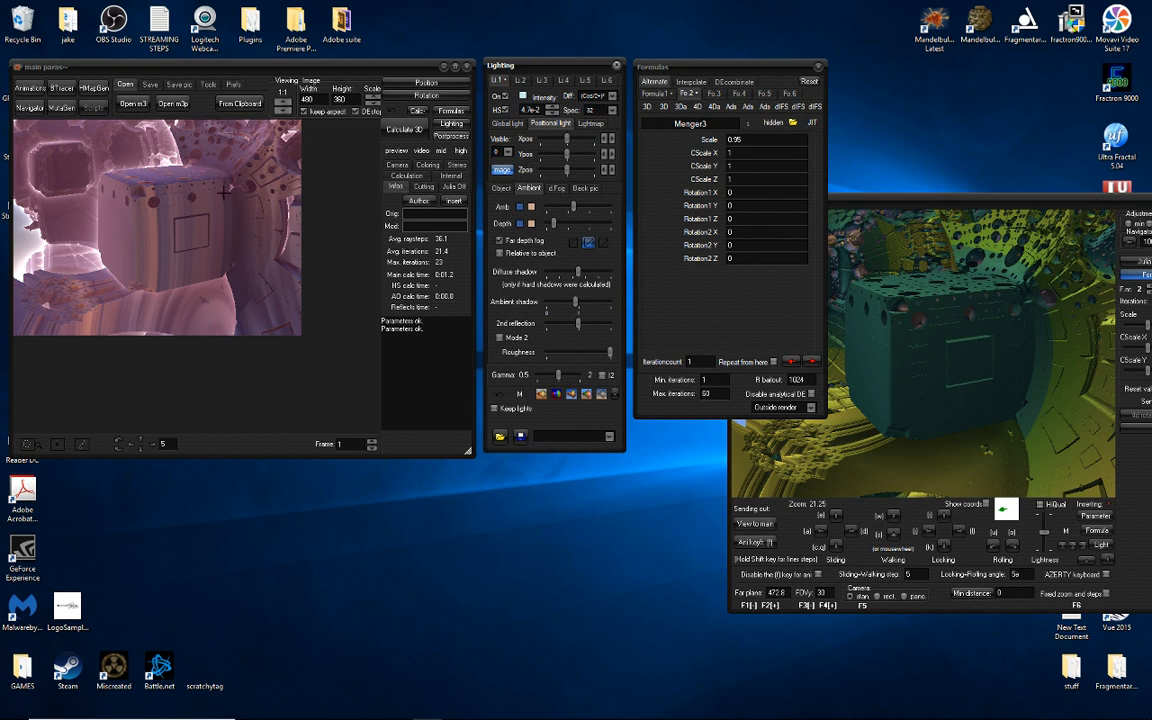
left_click(224, 193)
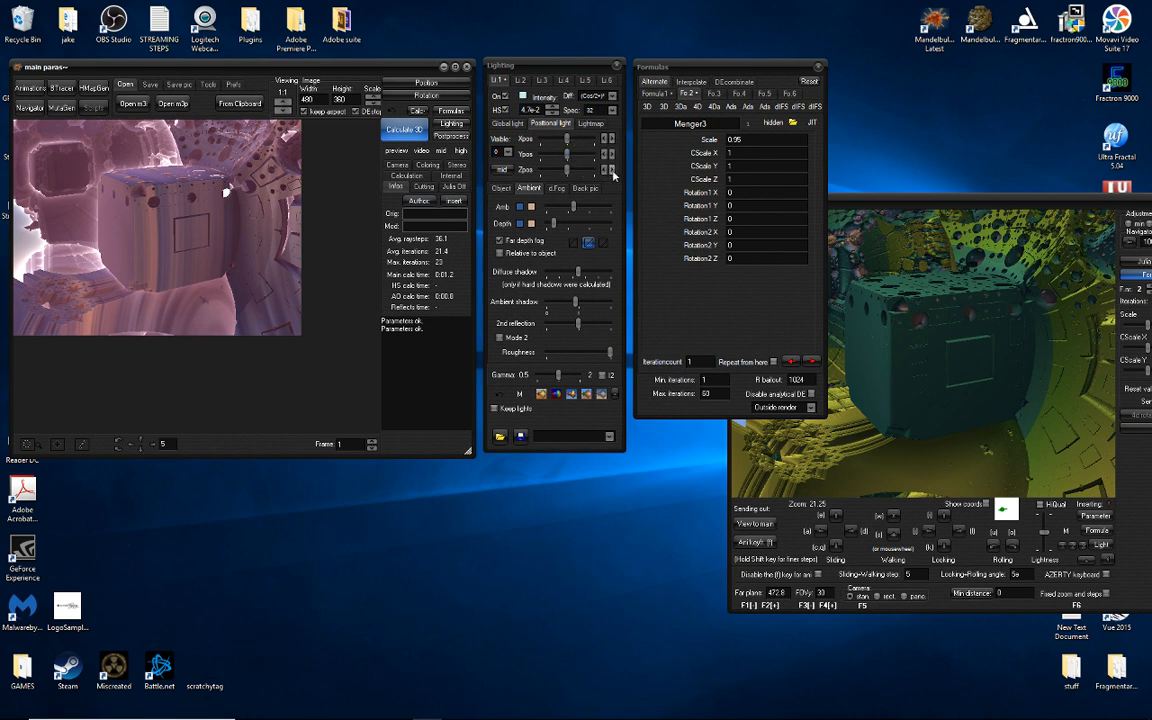
left_click(507, 151)
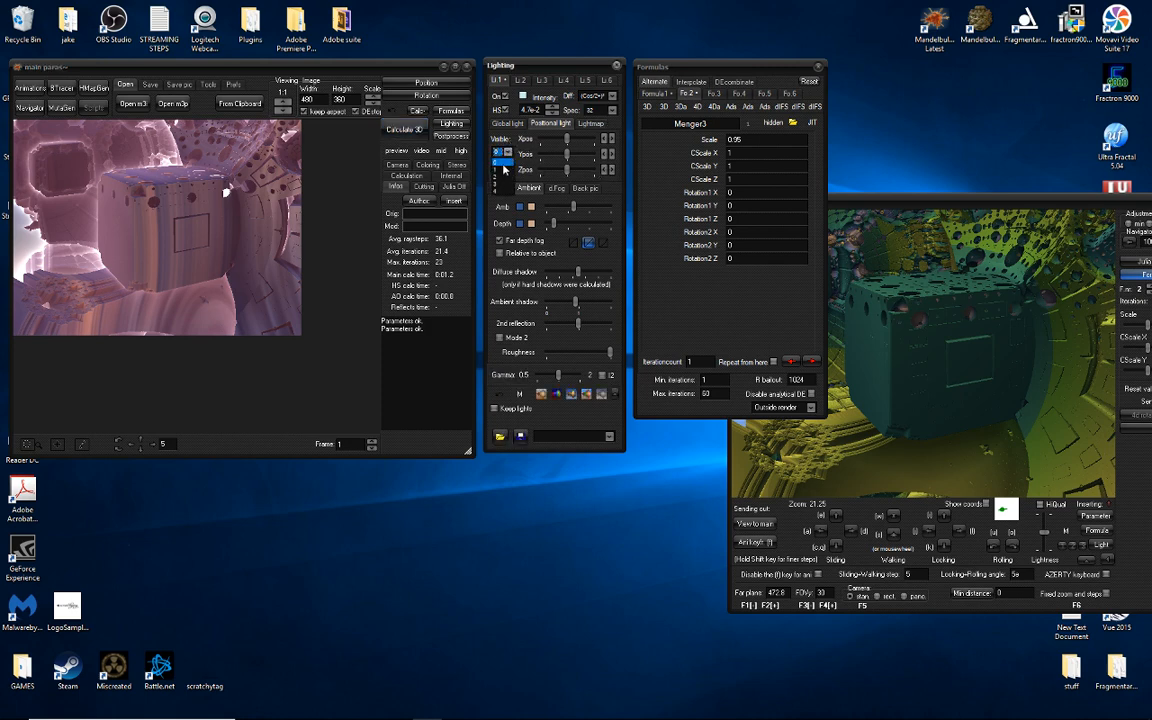
left_click(500, 169)
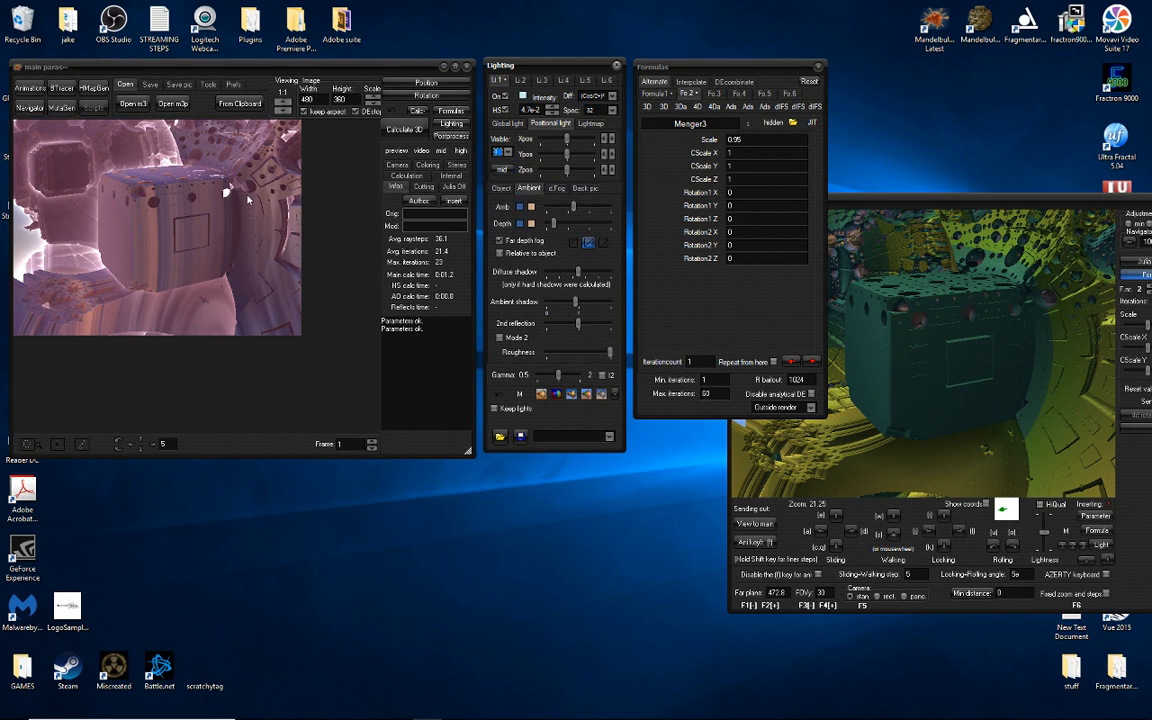
Reposition light 1 onto the structure at the far left edge of the render and raise its intensity.
left_click(506, 174)
left_click(29, 248)
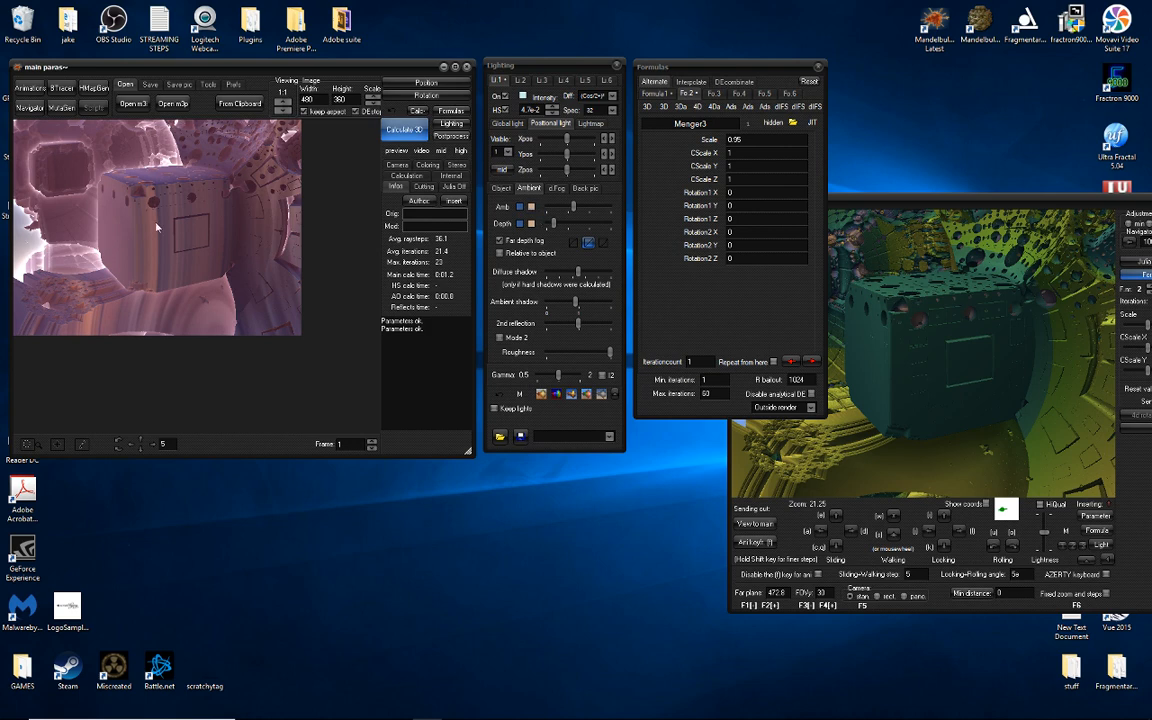
left_click(552, 107)
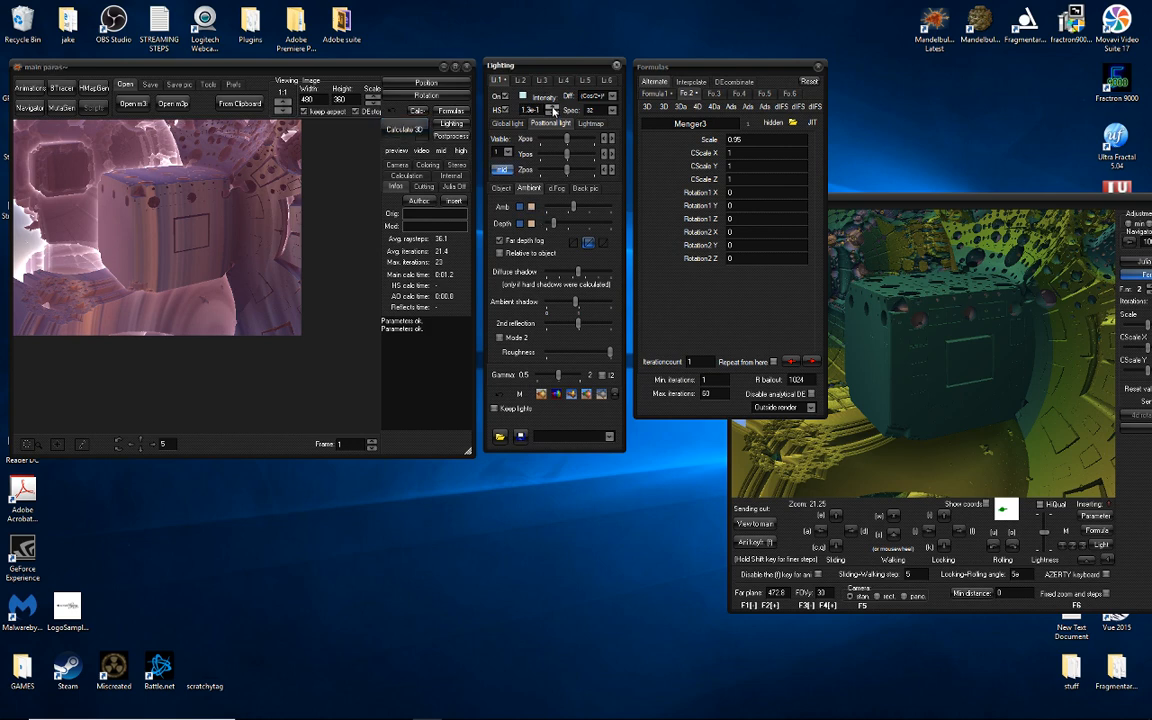
left_click(552, 107)
left_click(553, 108)
left_click(553, 108)
Switch light 1 to a lightmap and try the maps one by one up to number 7.
left_click(590, 124)
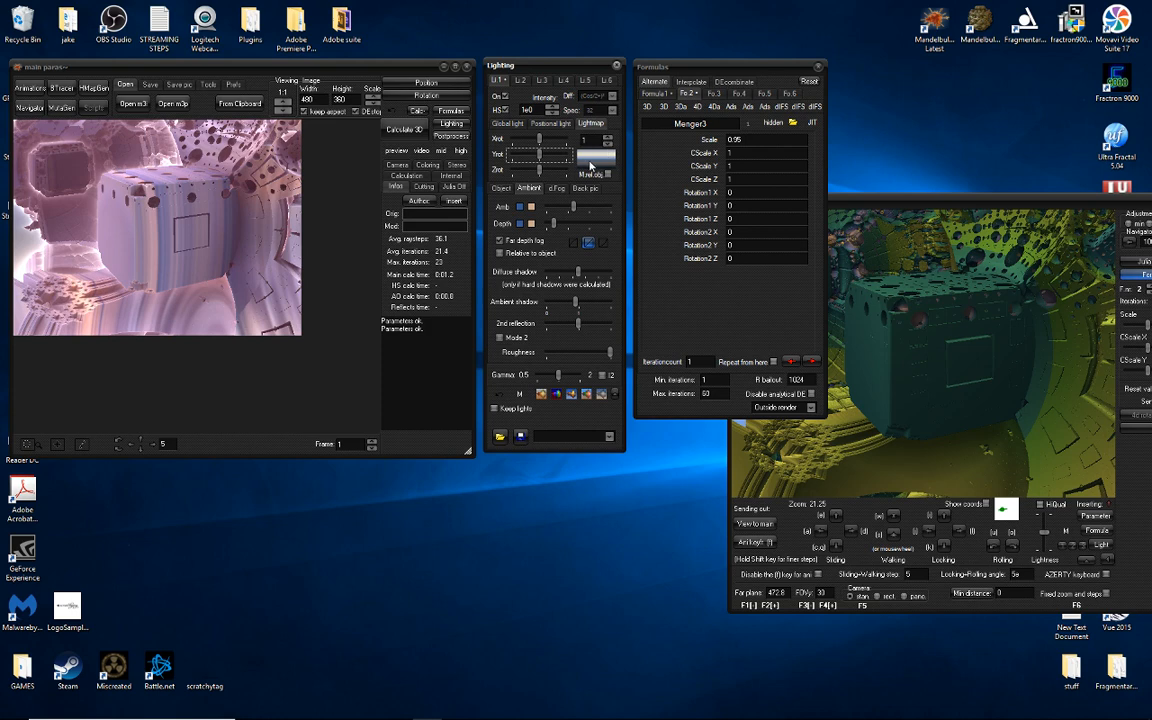
left_click(608, 139)
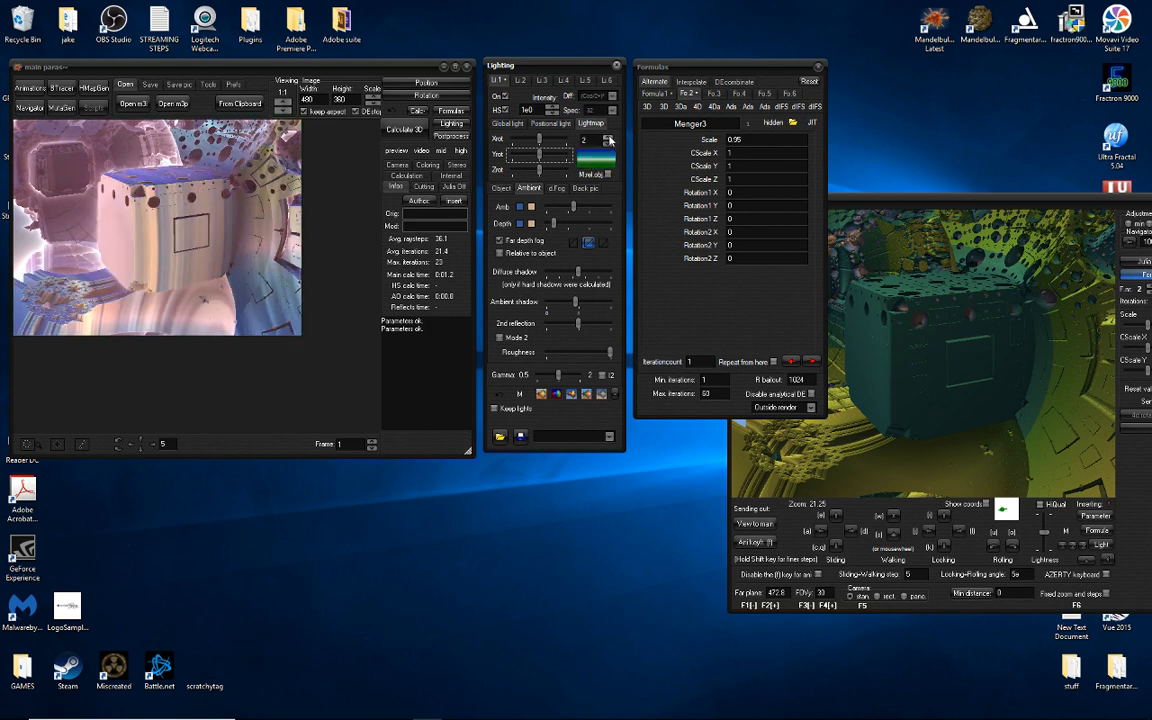
left_click(608, 139)
left_click(608, 139)
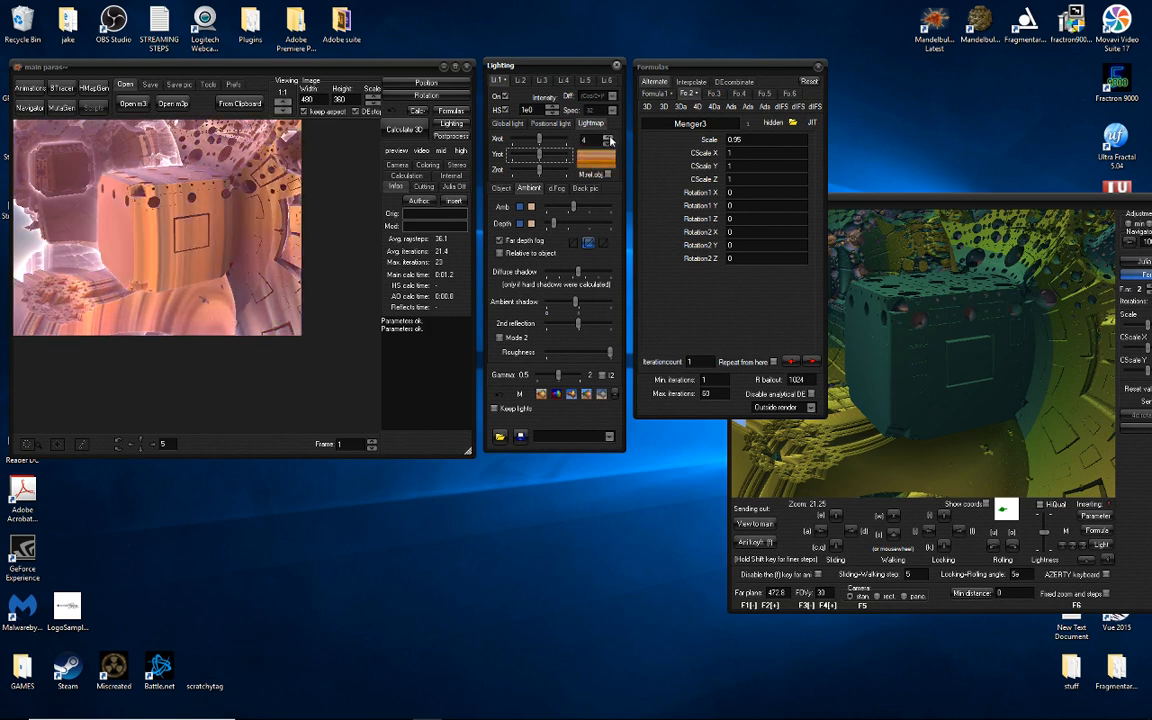
left_click(608, 139)
left_click(608, 139)
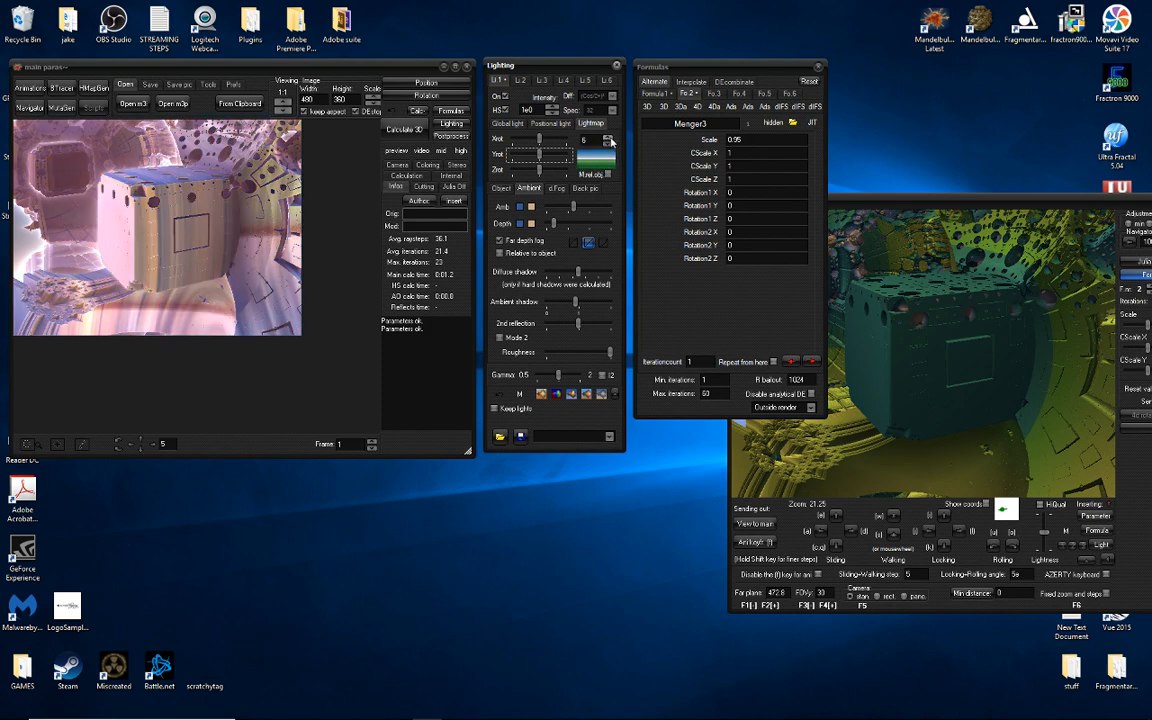
left_click(608, 139)
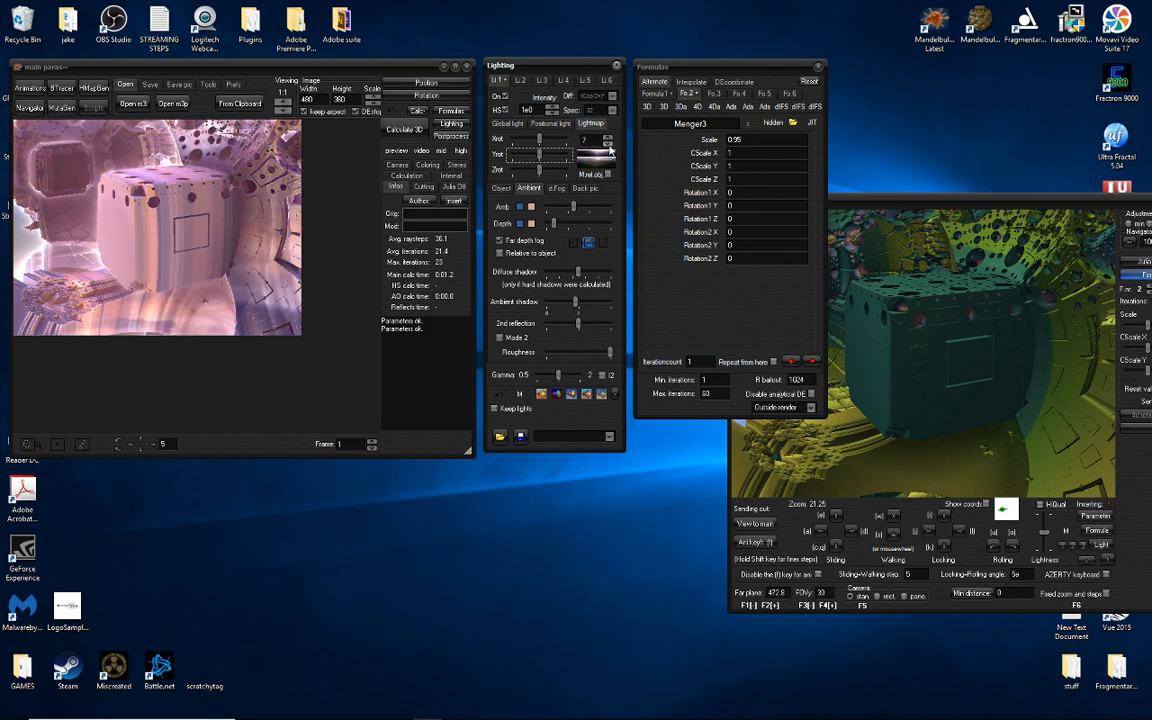
Step back through light 1's lightmaps and set the map number to 2.
left_click(608, 147)
left_click(608, 147)
left_click(608, 147)
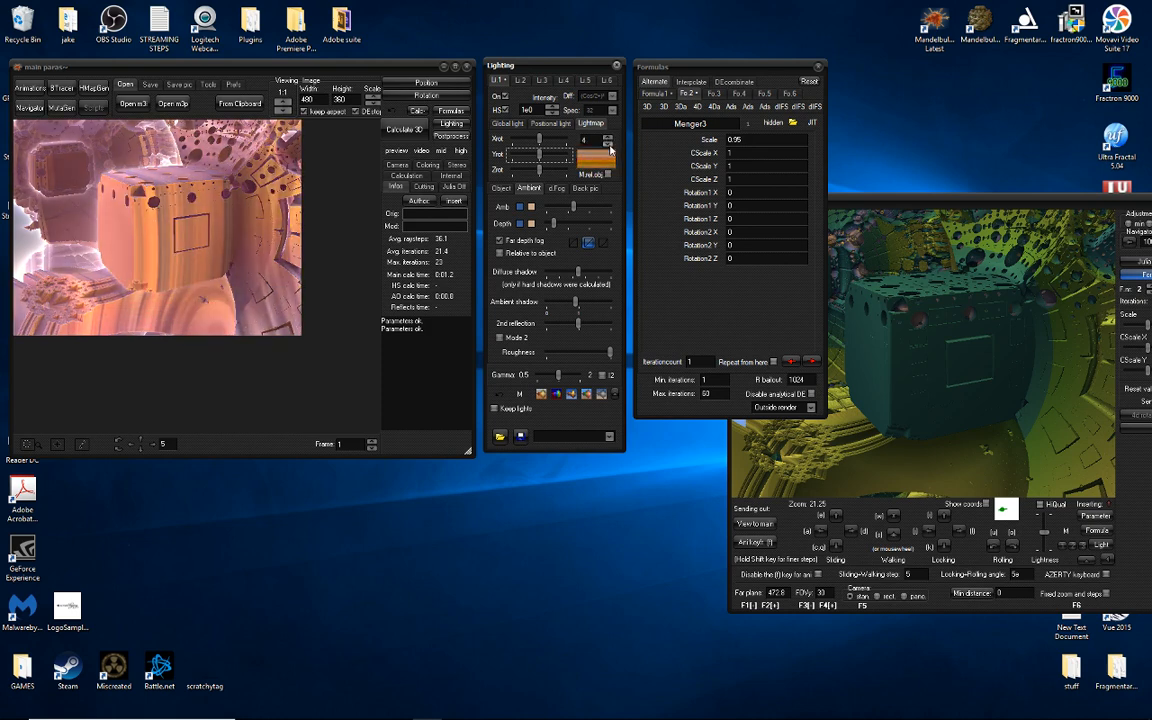
left_click(608, 147)
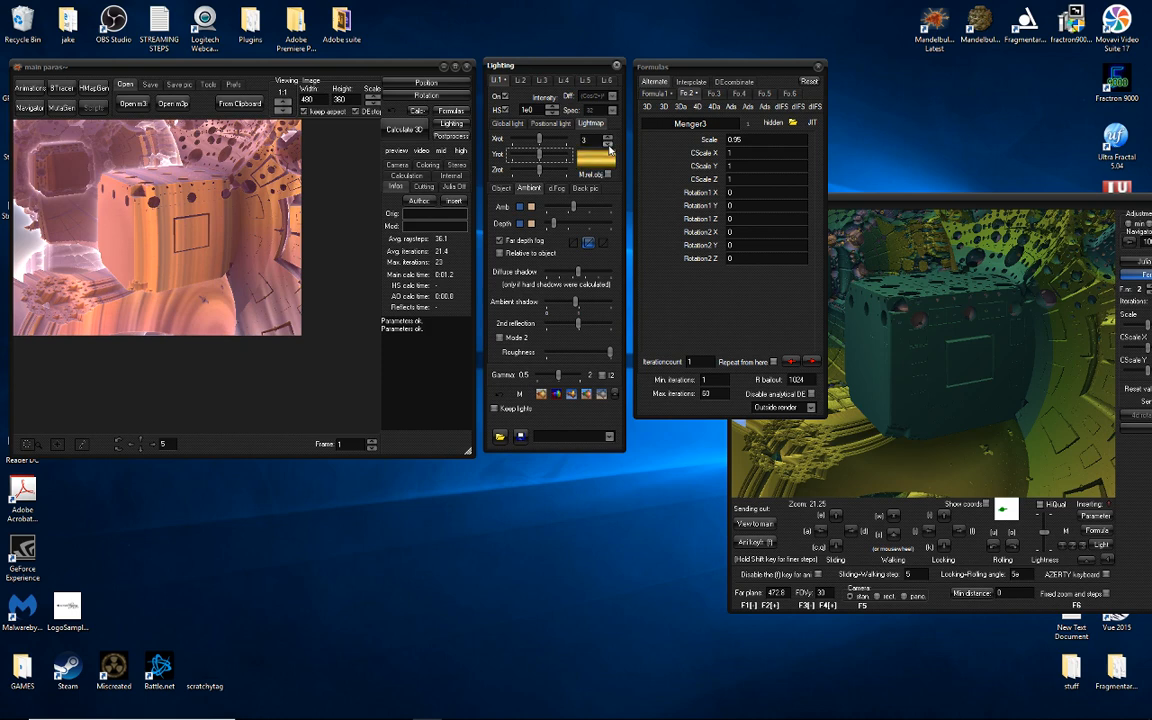
Look through the settings of the other lights, and switch light 1 back to a global light.
left_click(520, 80)
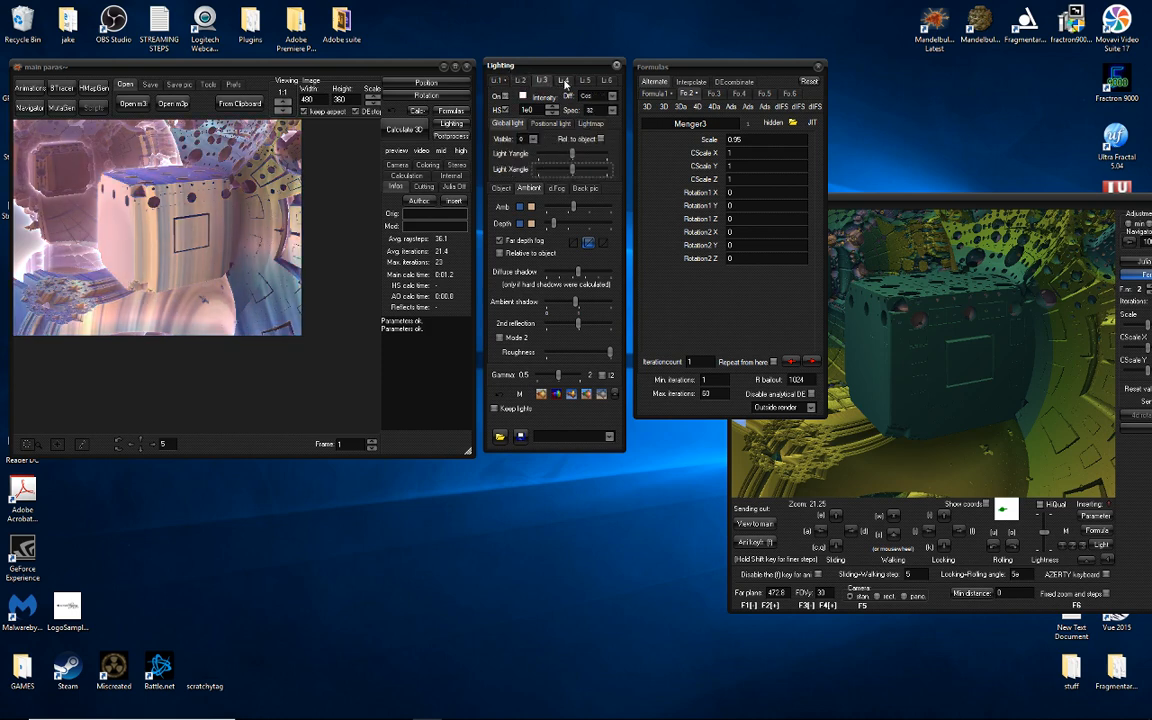
left_click(562, 81)
left_click(501, 81)
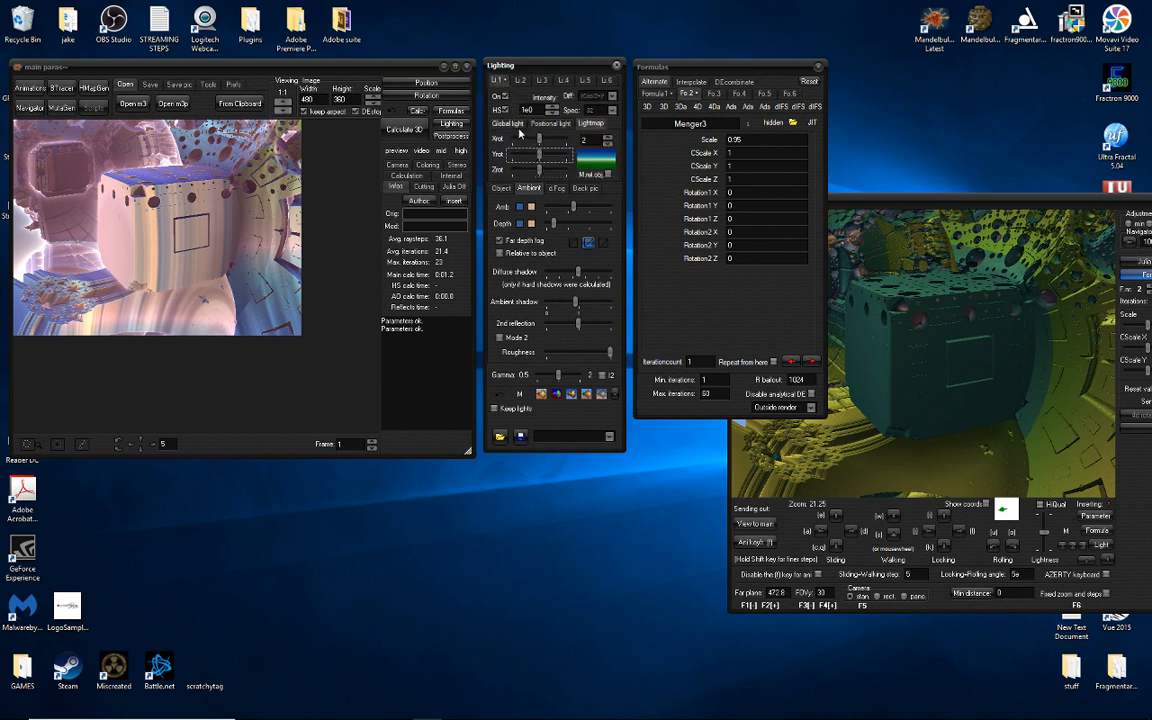
left_click(510, 123)
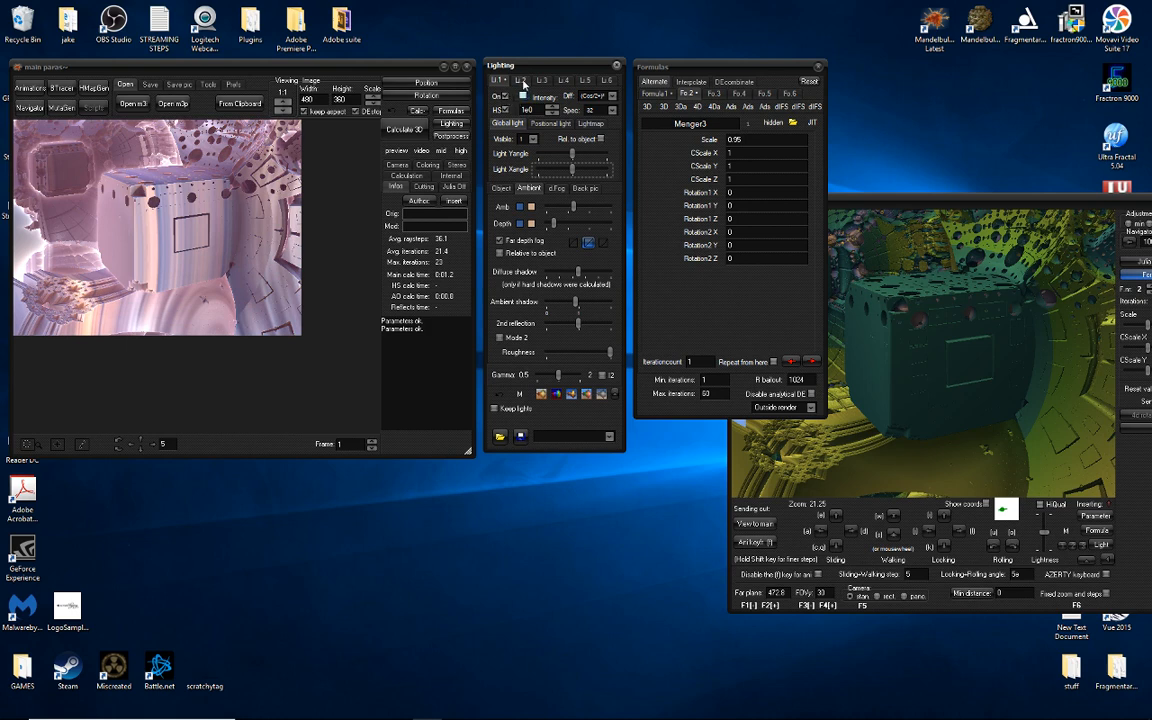
Turn on light 2 as a positional light and place it on the structure just above the cube.
left_click(520, 80)
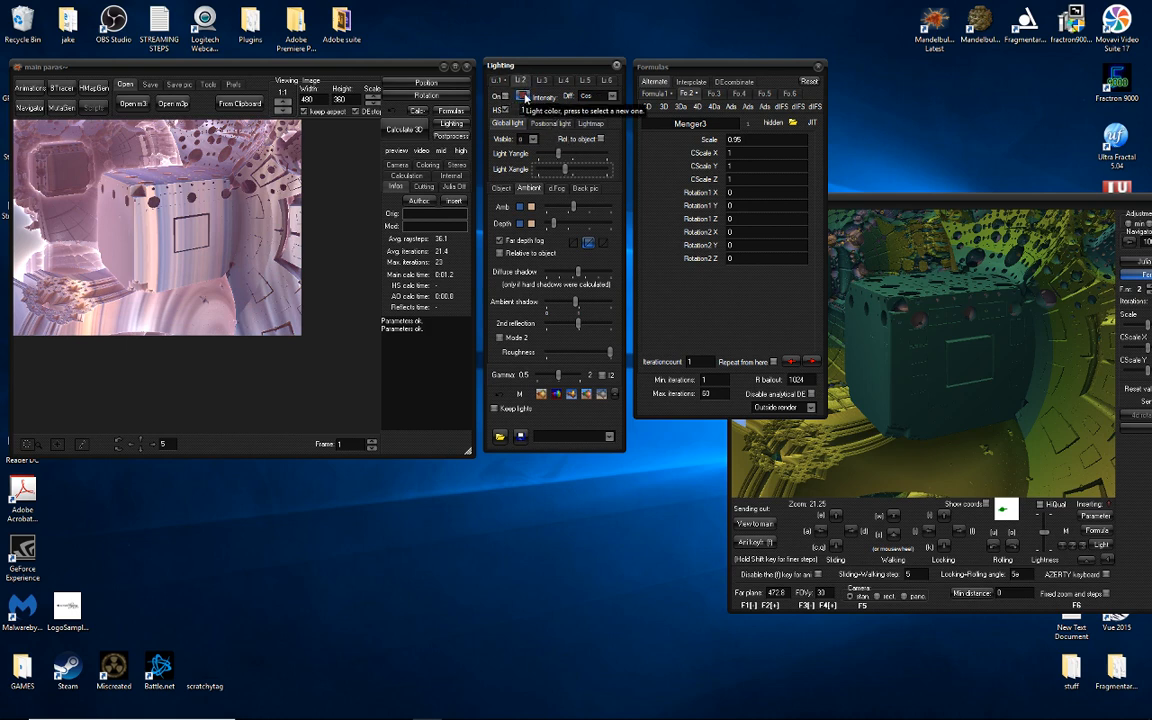
left_click(504, 96)
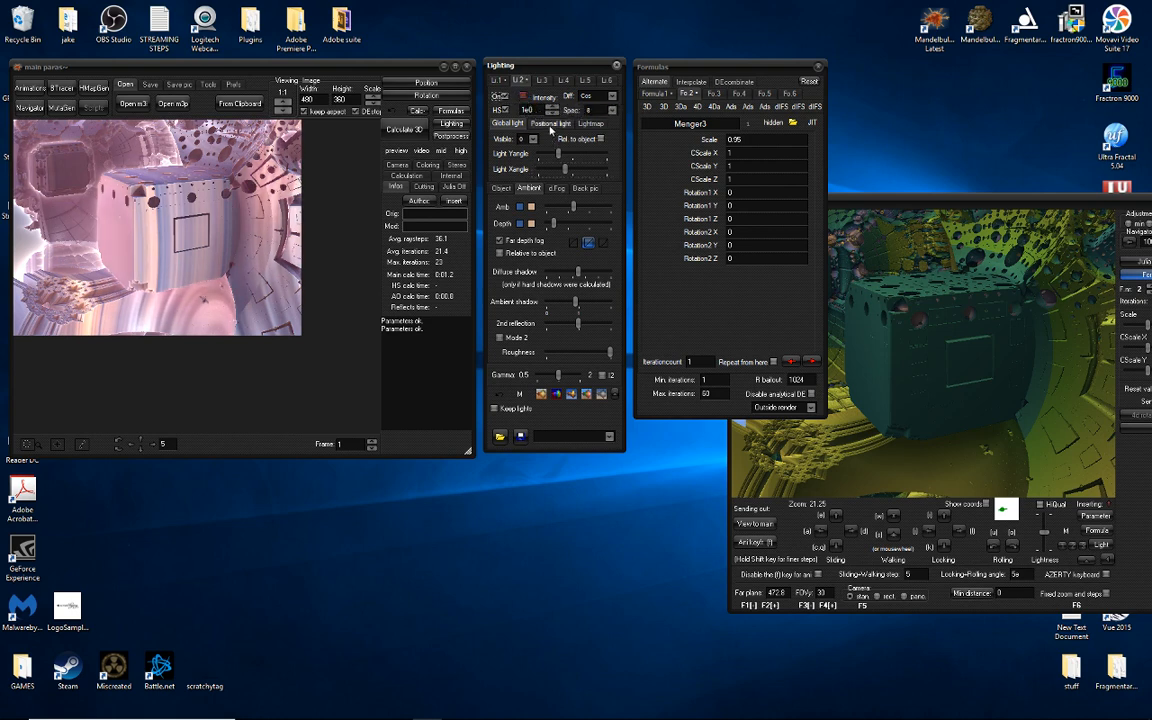
left_click(551, 124)
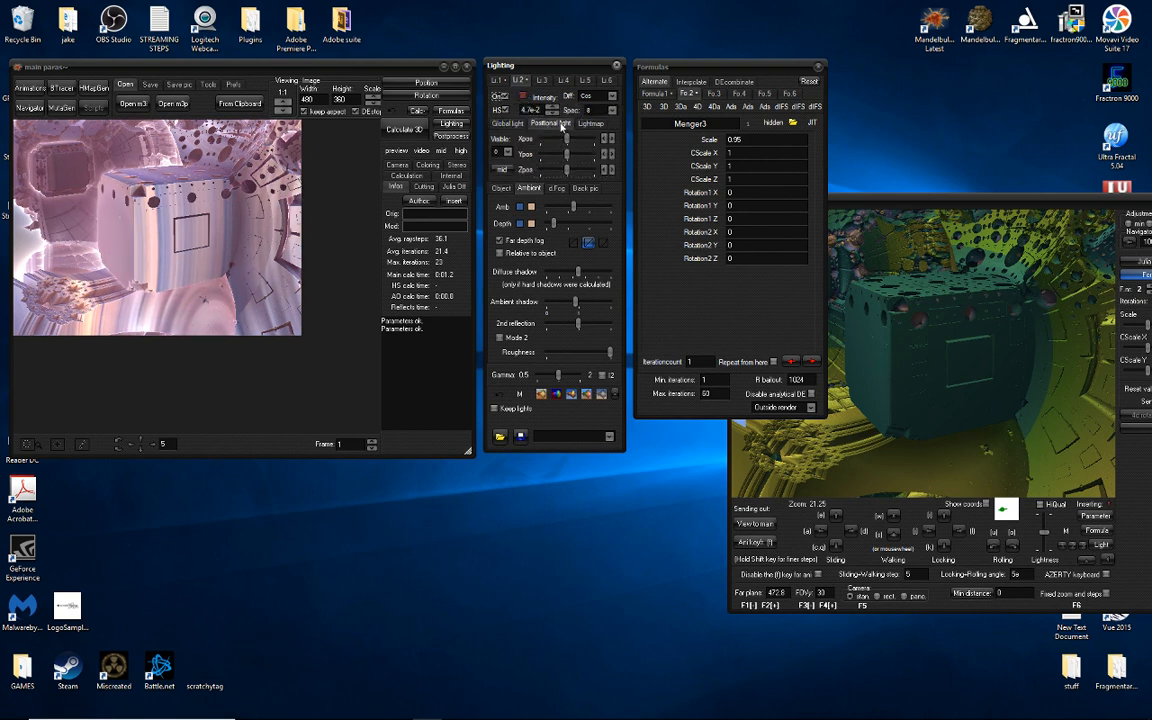
left_click(501, 169)
left_click(151, 146)
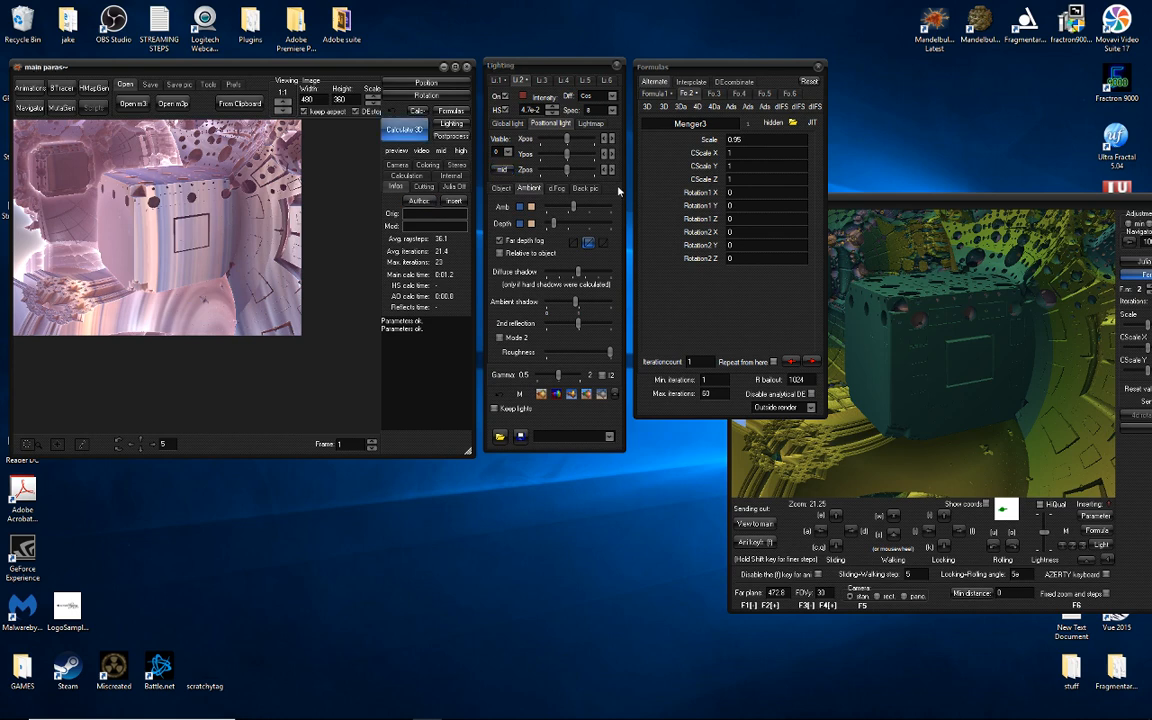
Choose a visible light type for light 2, and raise and lower its intensity to adjust it.
left_click(507, 152)
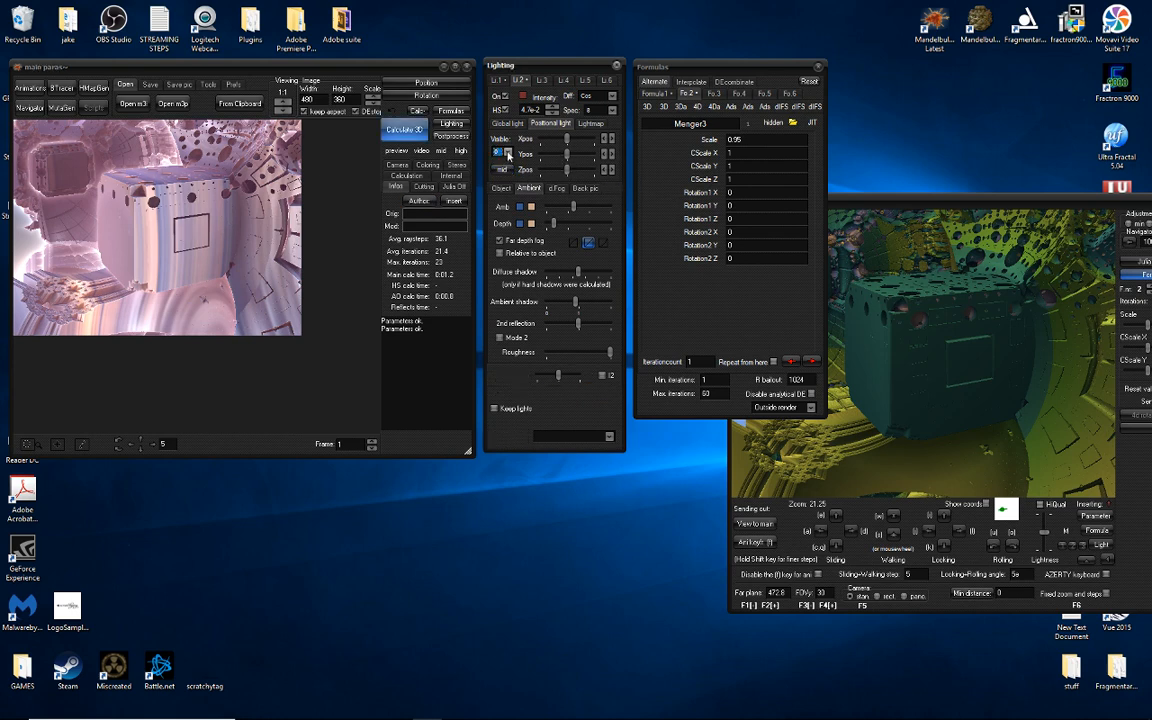
left_click(506, 167)
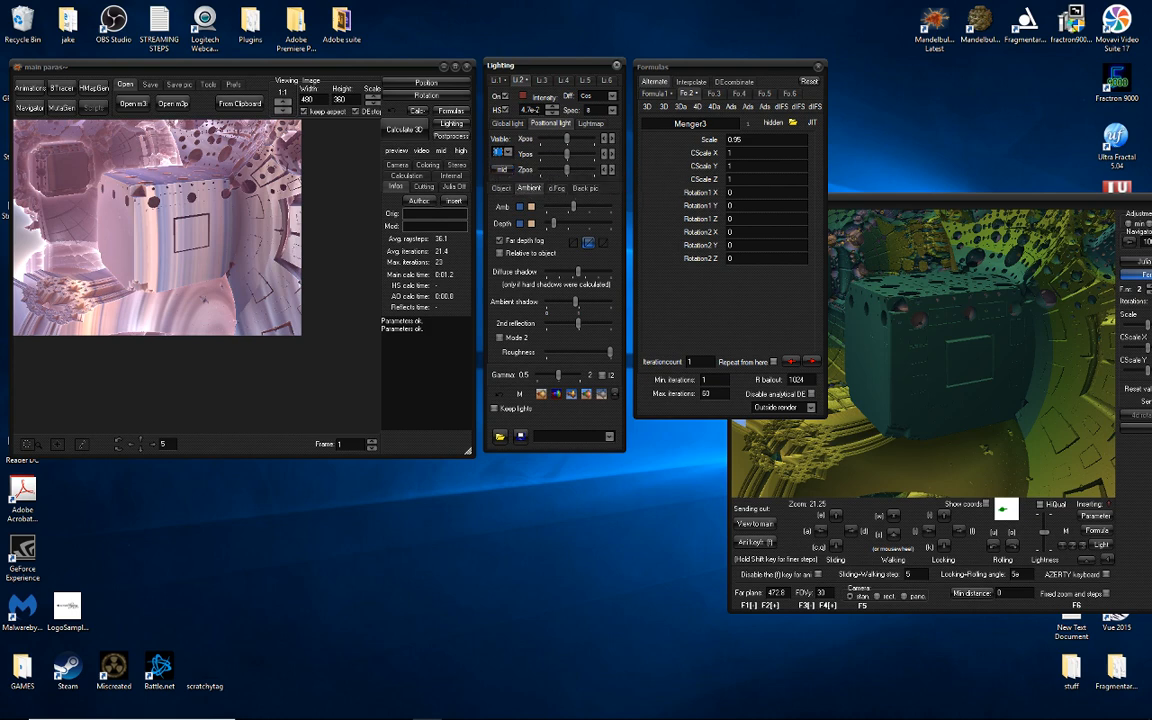
left_click(553, 107)
left_click(553, 107)
left_click(553, 107)
left_click(553, 107)
left_click(553, 107)
left_click(554, 113)
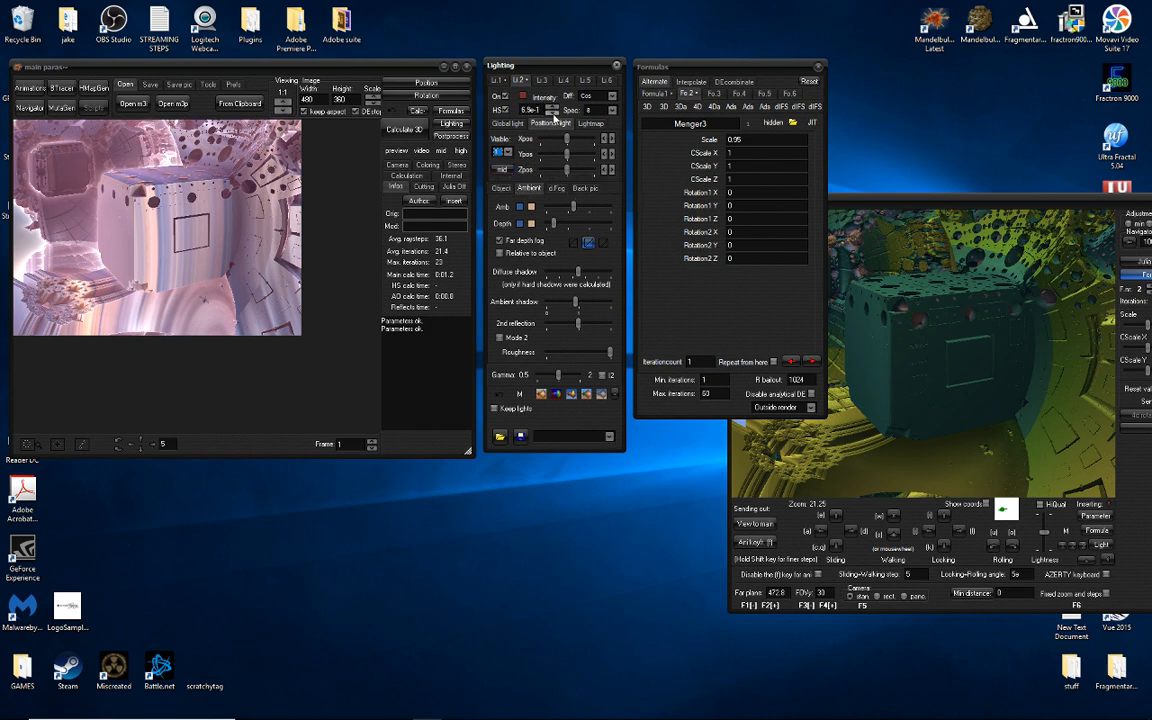
left_click(554, 113)
left_click(554, 113)
left_click(554, 113)
left_click(554, 113)
left_click(554, 113)
left_click(554, 113)
Make light 3 a purple positional light and place it at the cube's right edge in the render.
left_click(541, 80)
left_click(564, 123)
left_click(522, 96)
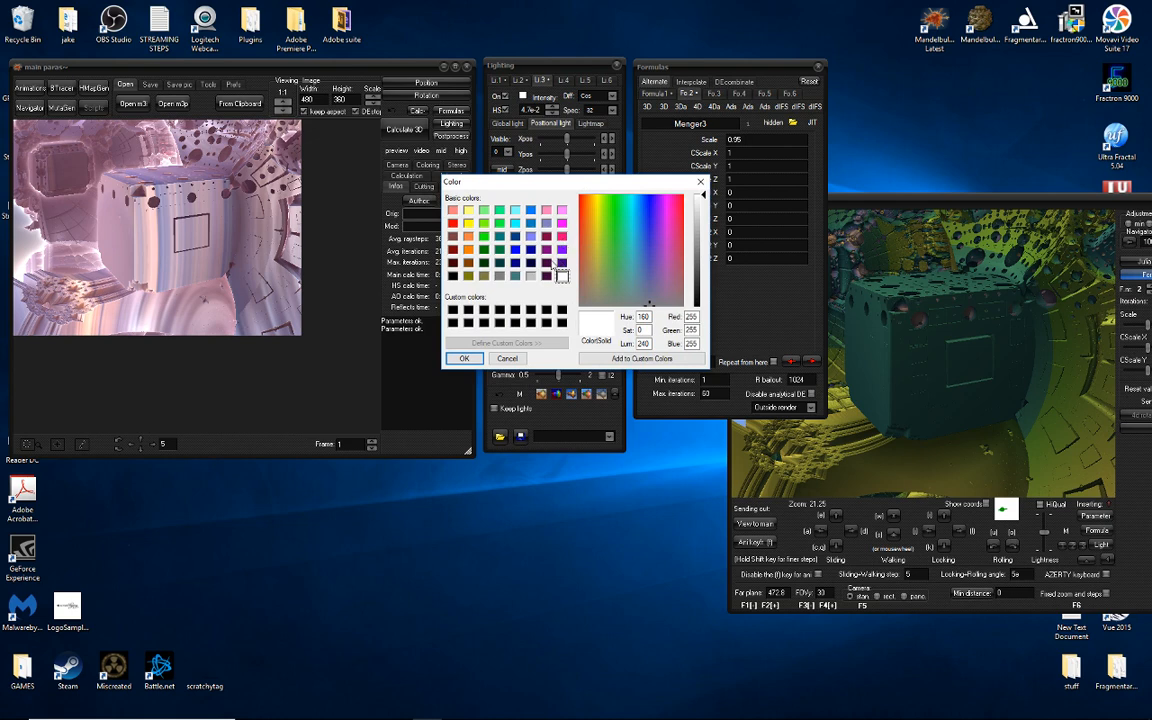
left_click(546, 262)
left_click(464, 358)
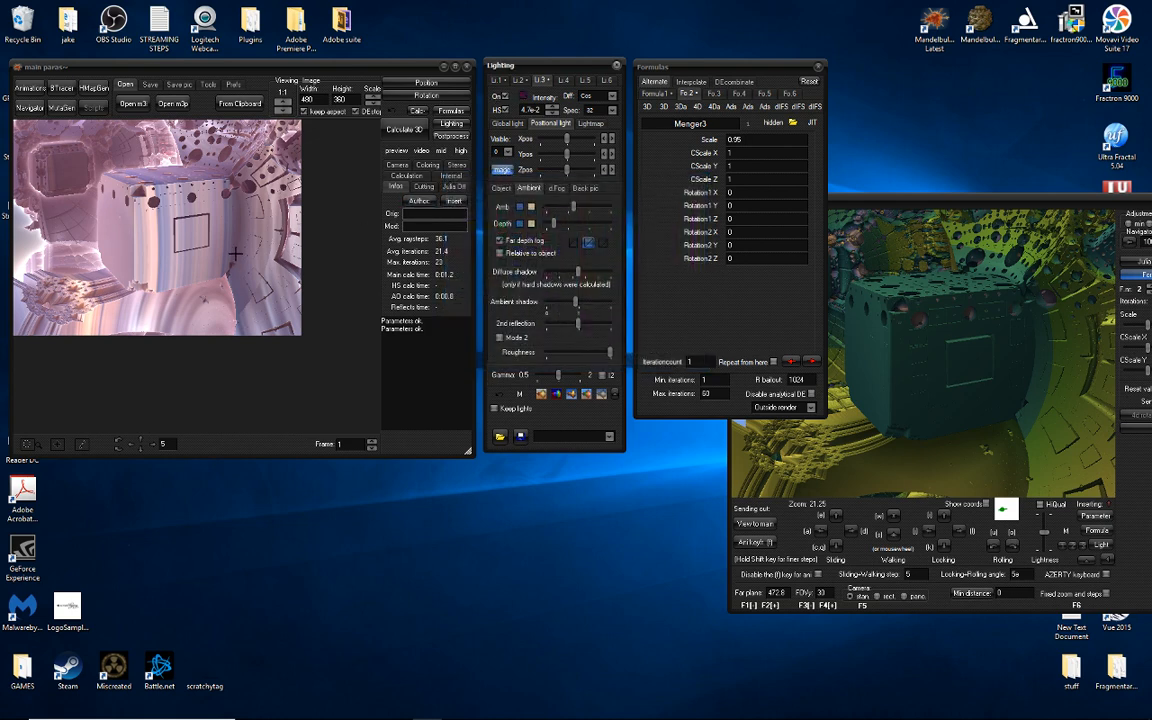
left_click(213, 231)
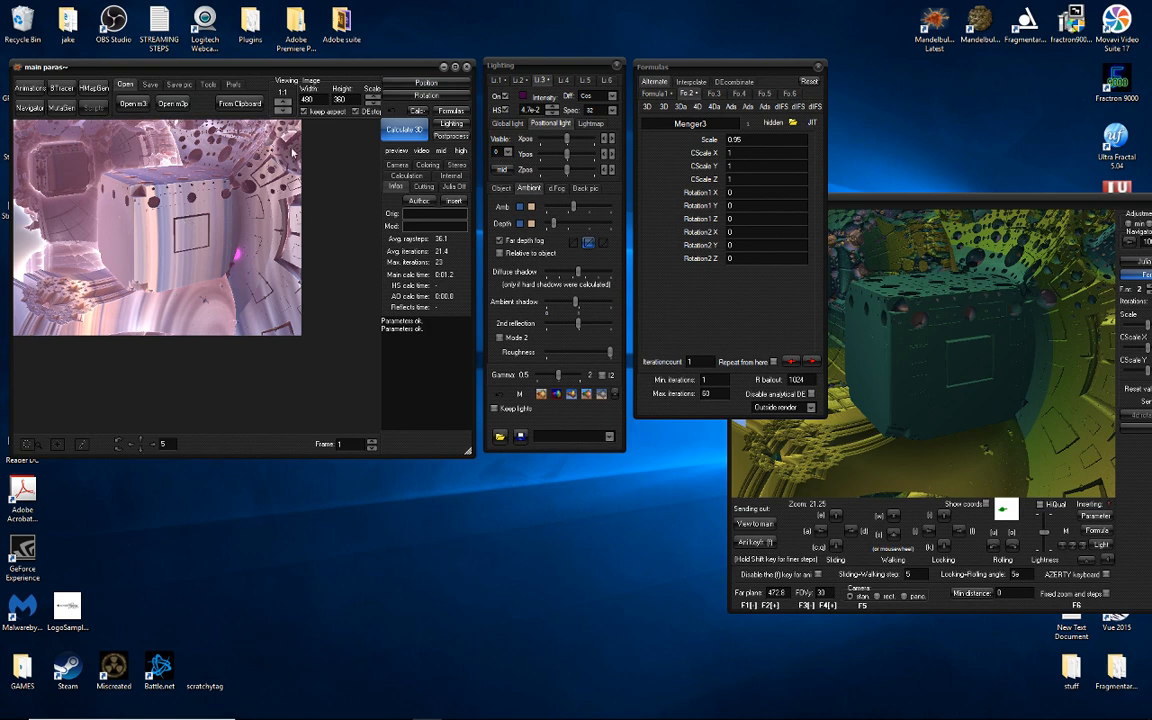
Look through the parameter and picture saving options, and copy the fractal's parameters to the clipboard.
left_click(152, 85)
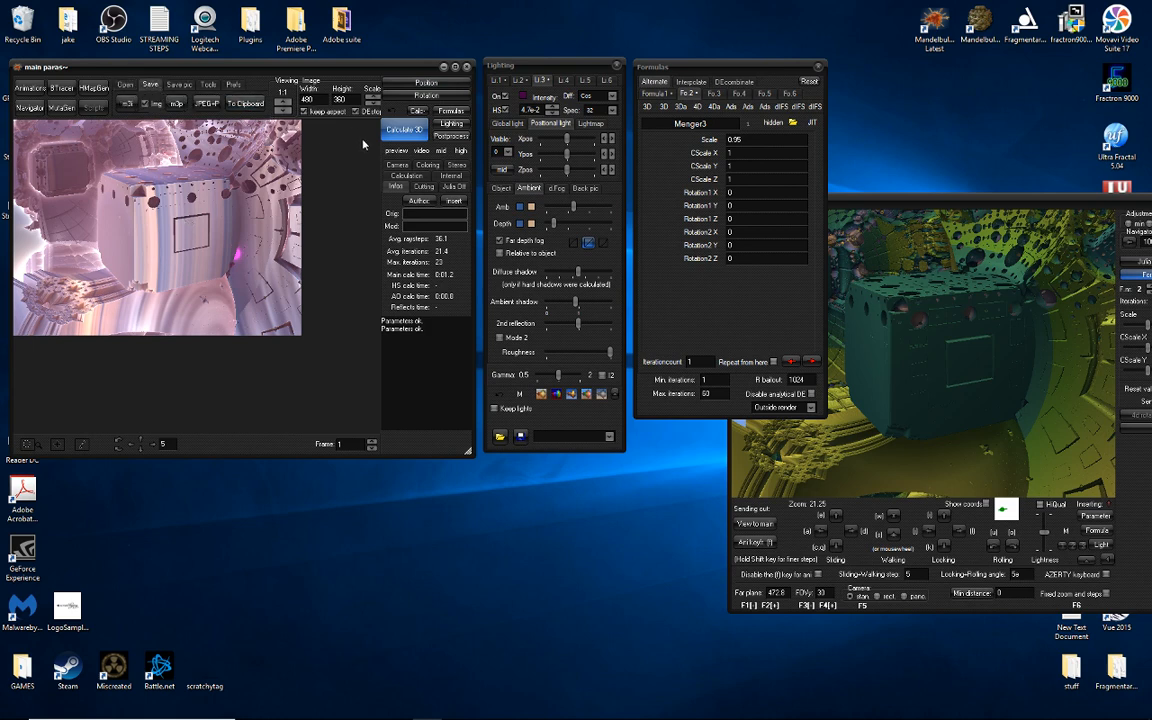
left_click(177, 85)
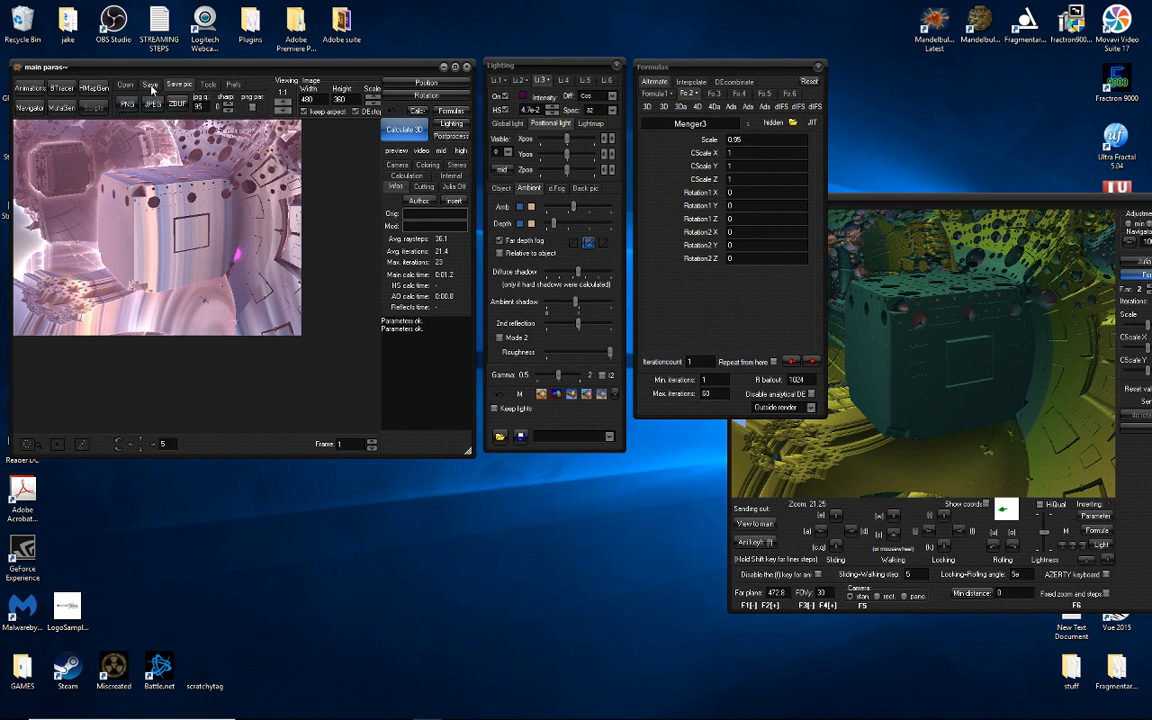
mouse_move(152, 88)
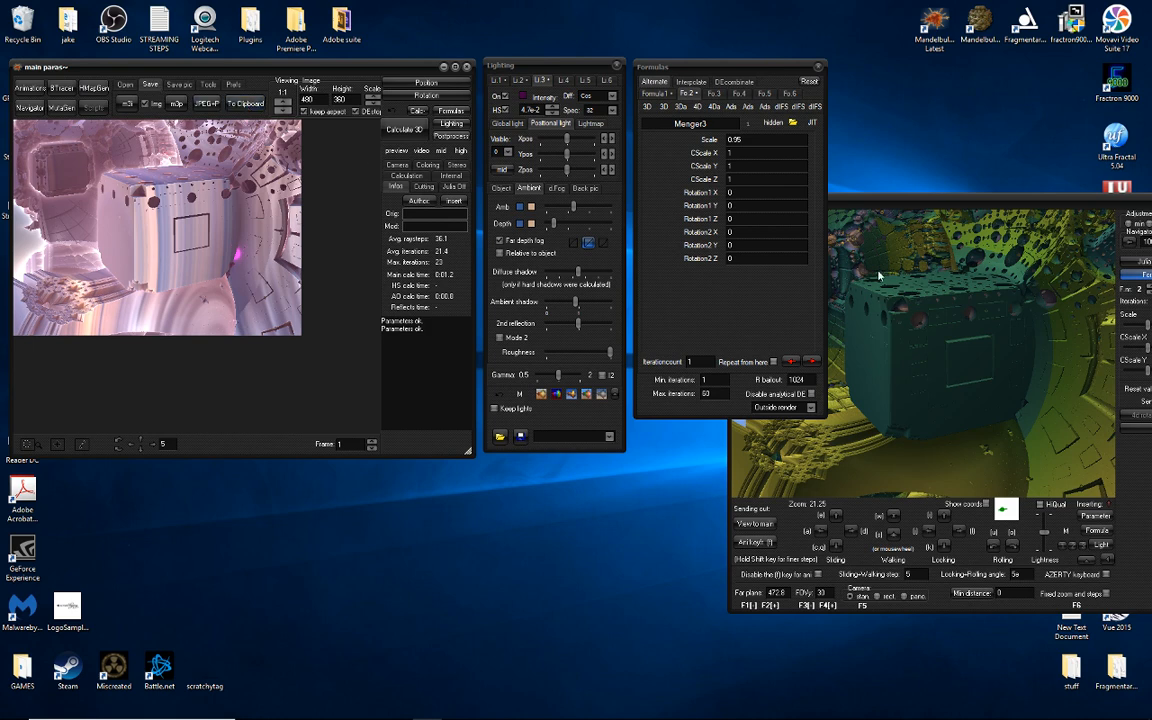
Create a new text document named "begin" on the desktop.
right_click(524, 585)
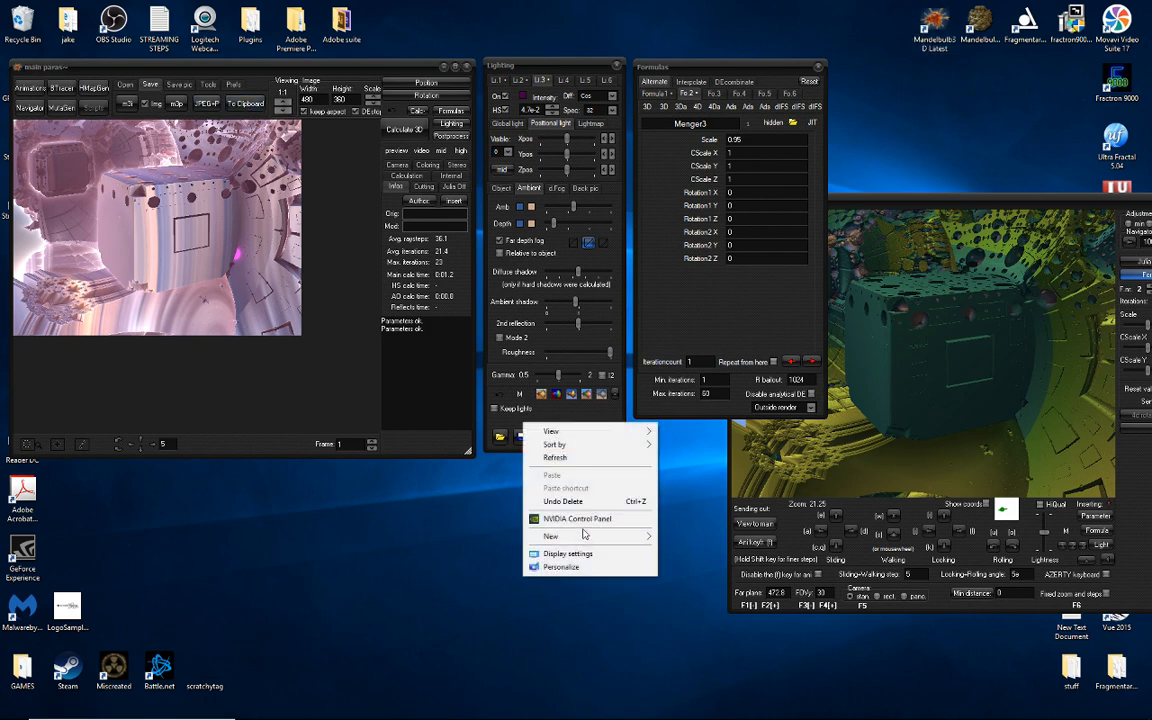
mouse_move(588, 536)
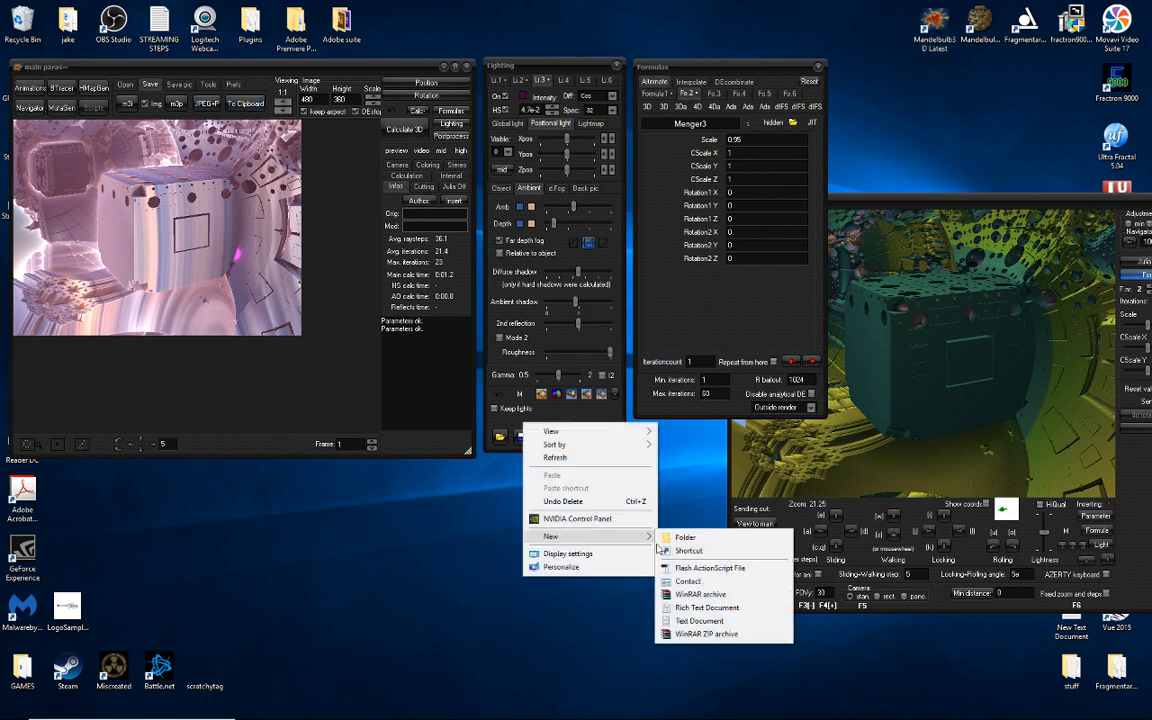
left_click(698, 621)
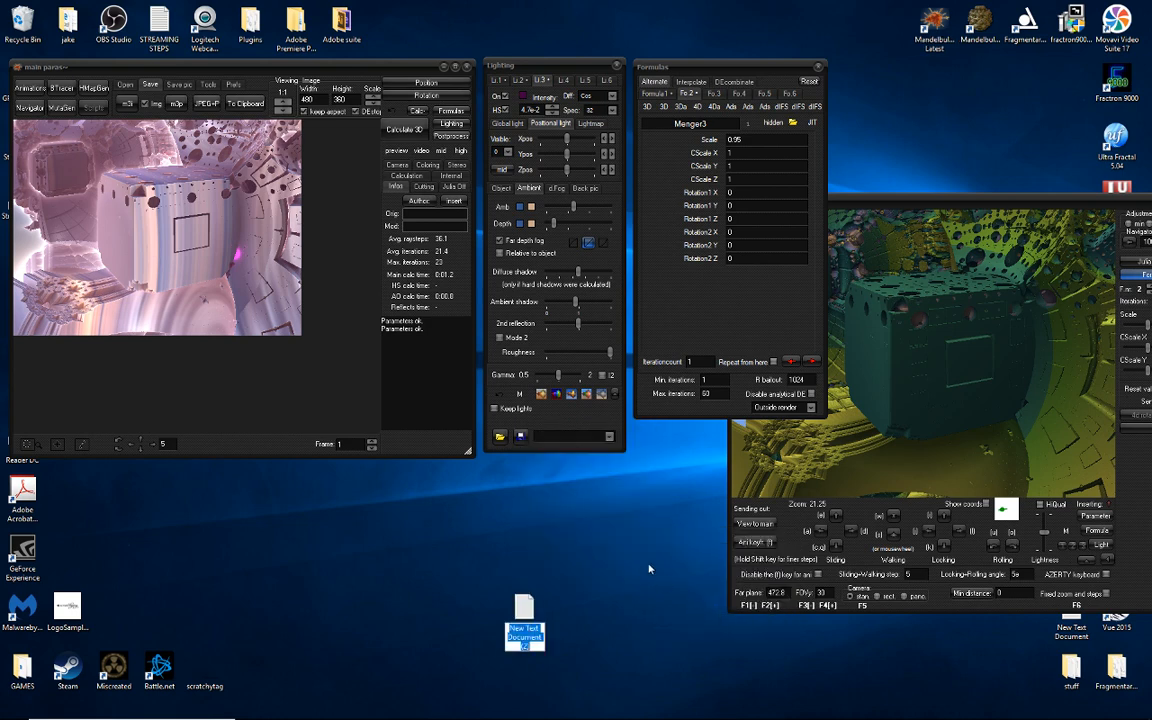
type("beginni")
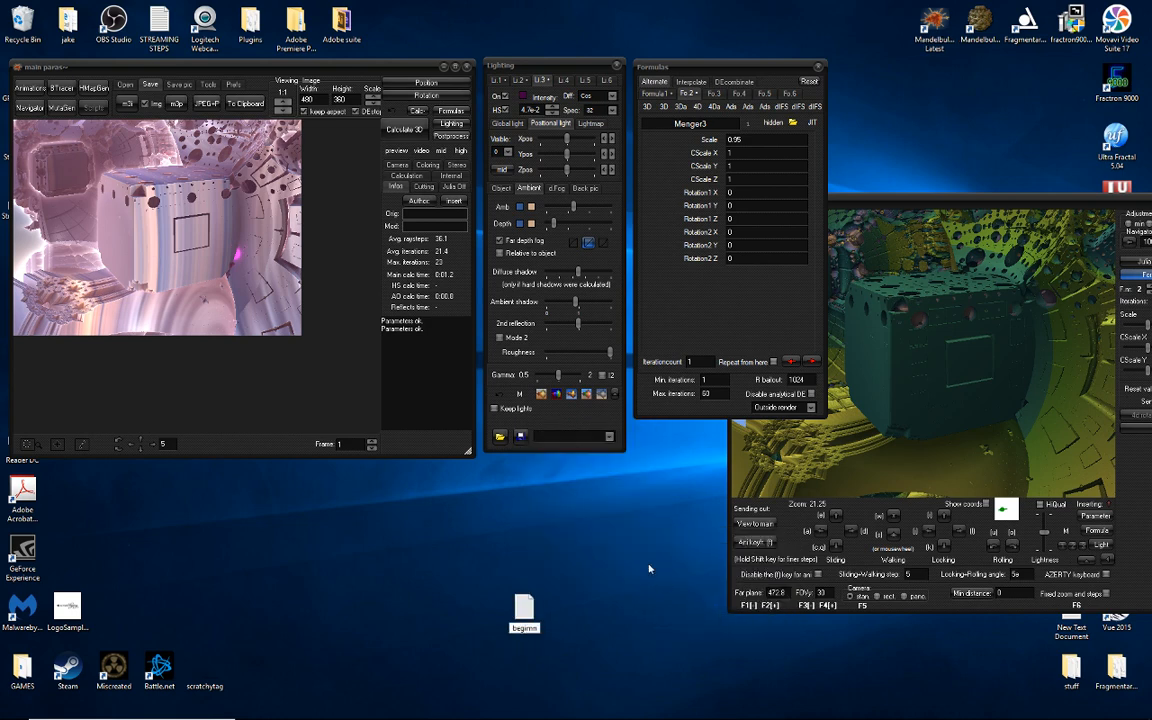
key("BackSpace")
key("Return")
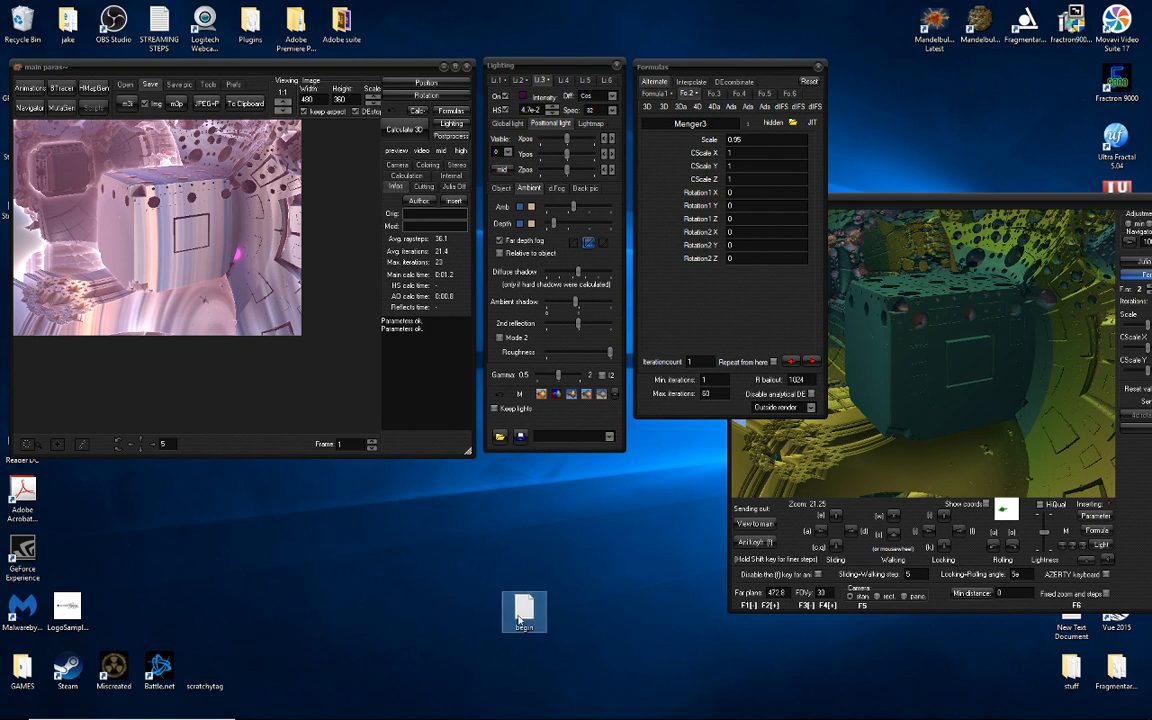
Paste the copied fractal parameters into the "begin" document in Notepad, and close it with the changes saved.
key("Return")
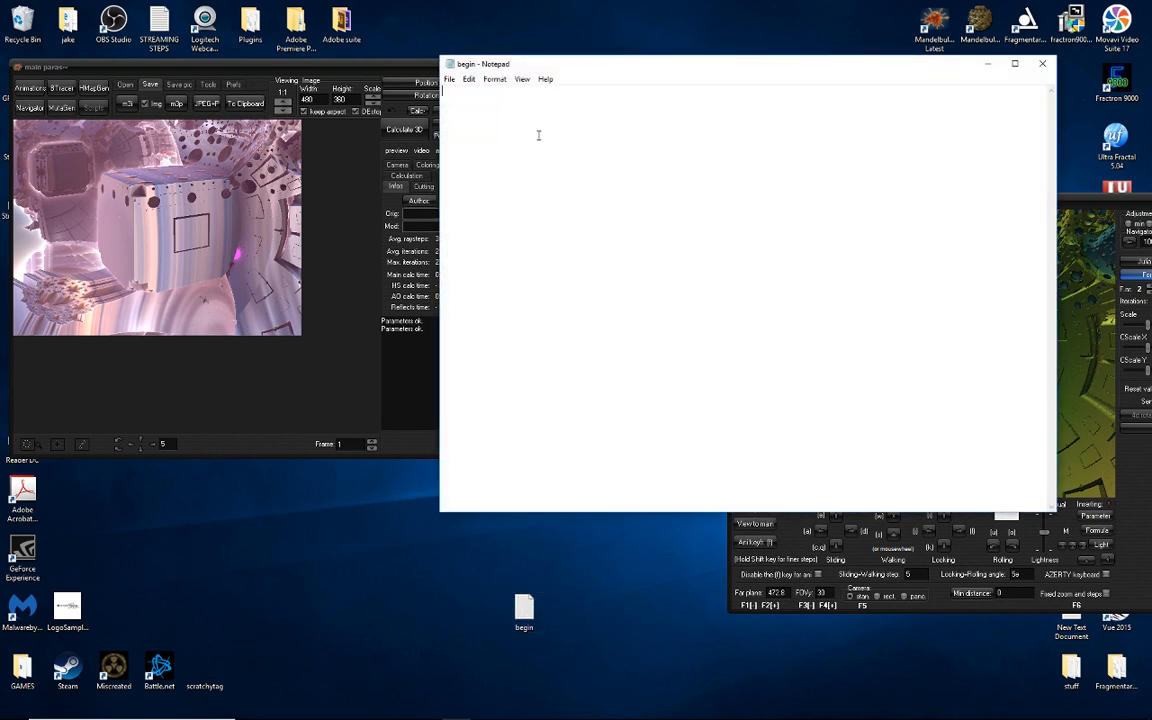
right_click(525, 108)
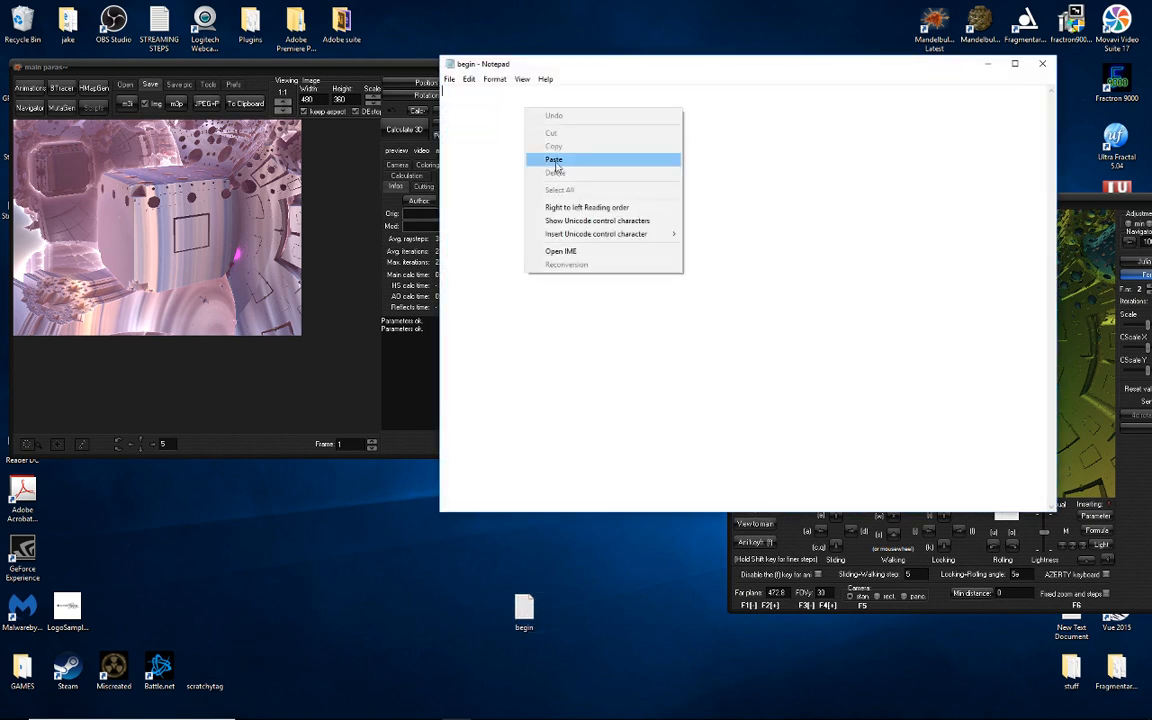
left_click(556, 163)
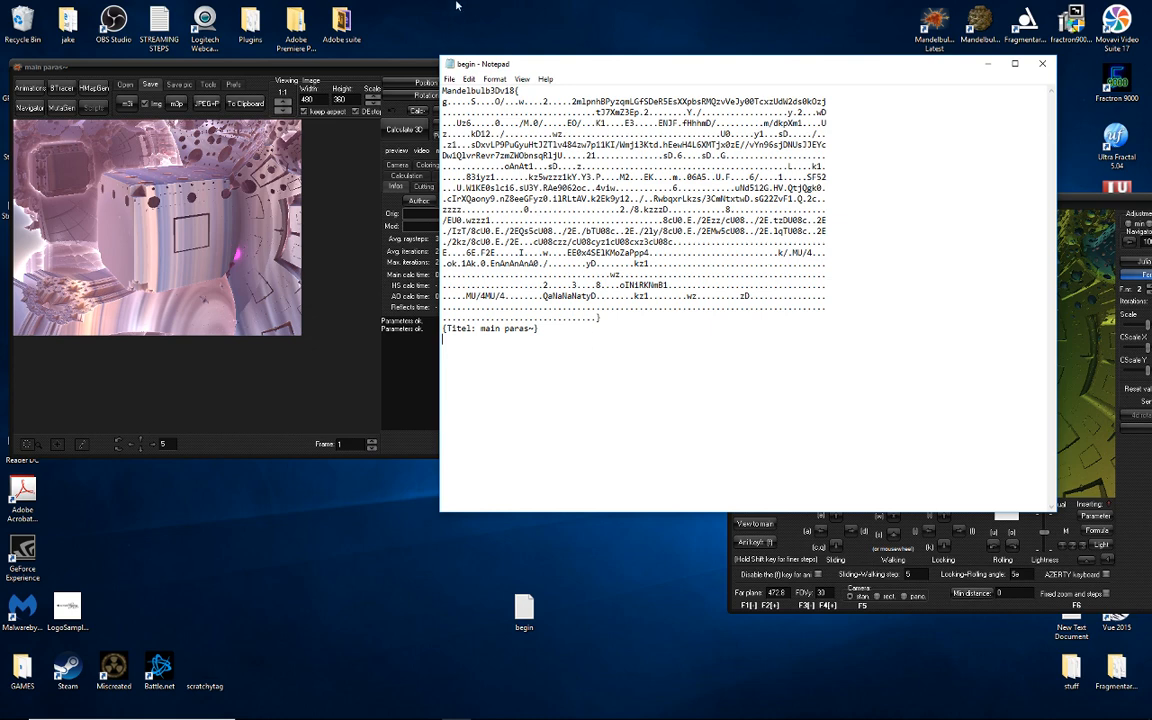
left_click(1042, 63)
left_click(542, 372)
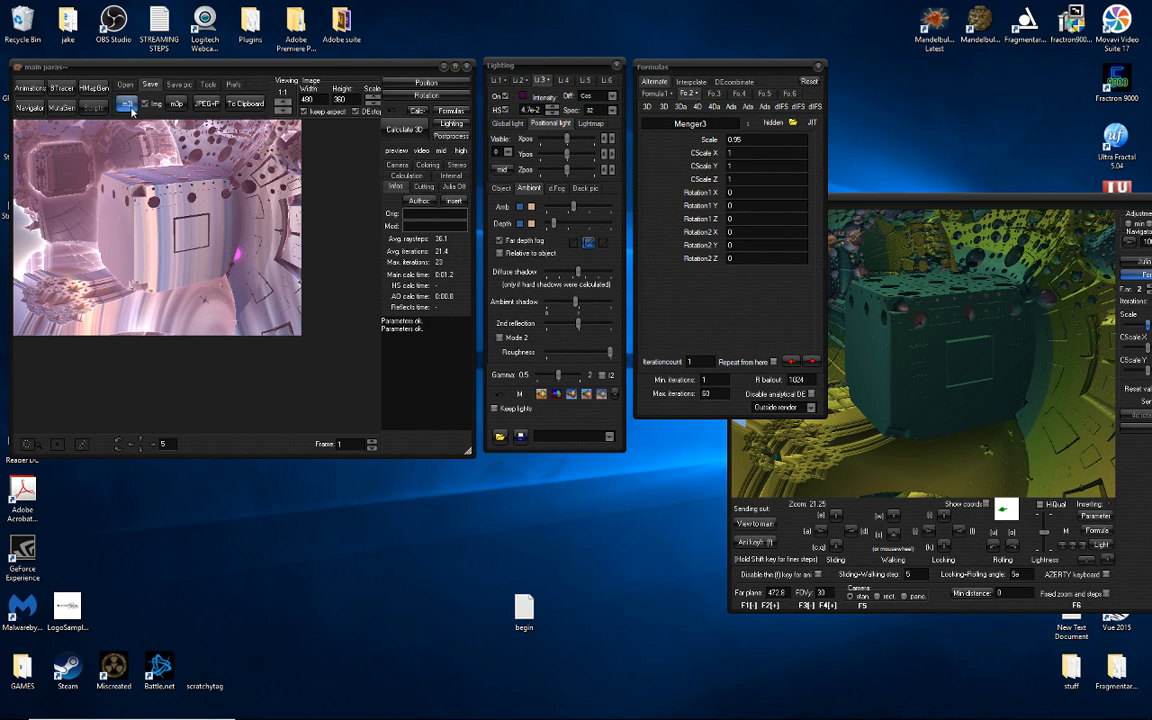
Save the render in Mandelbulb 3D as an M3D image and parameter file (.m3i) named "begin".
left_click(128, 106)
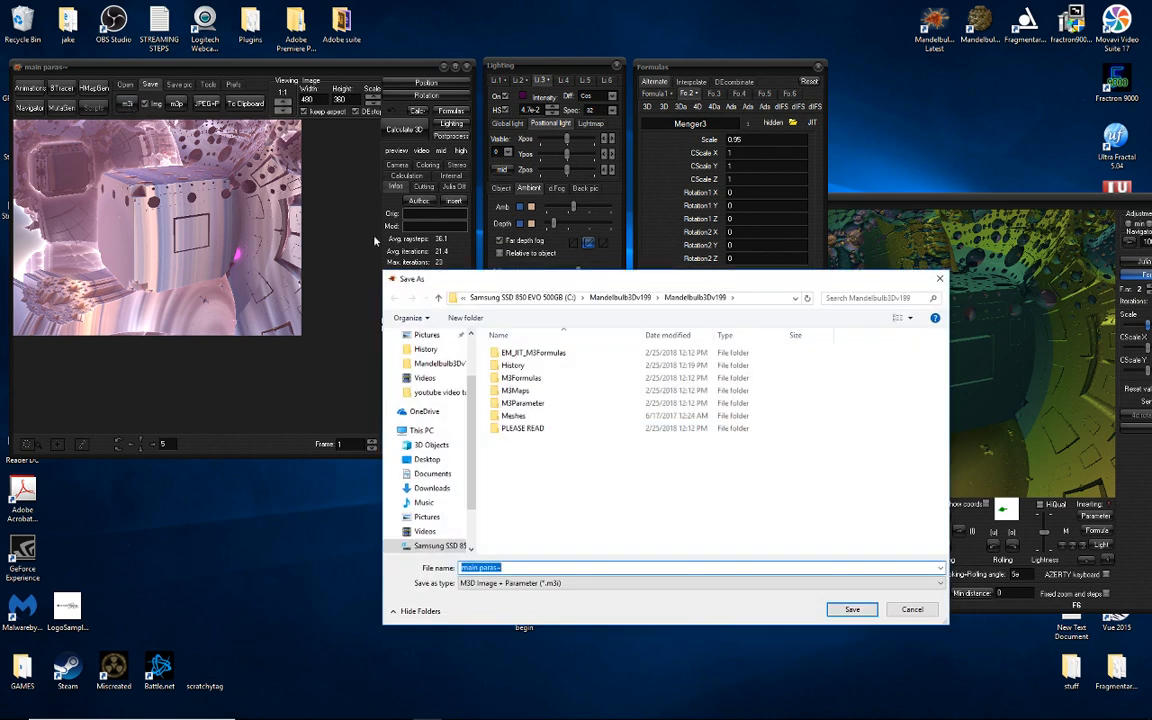
type("begin")
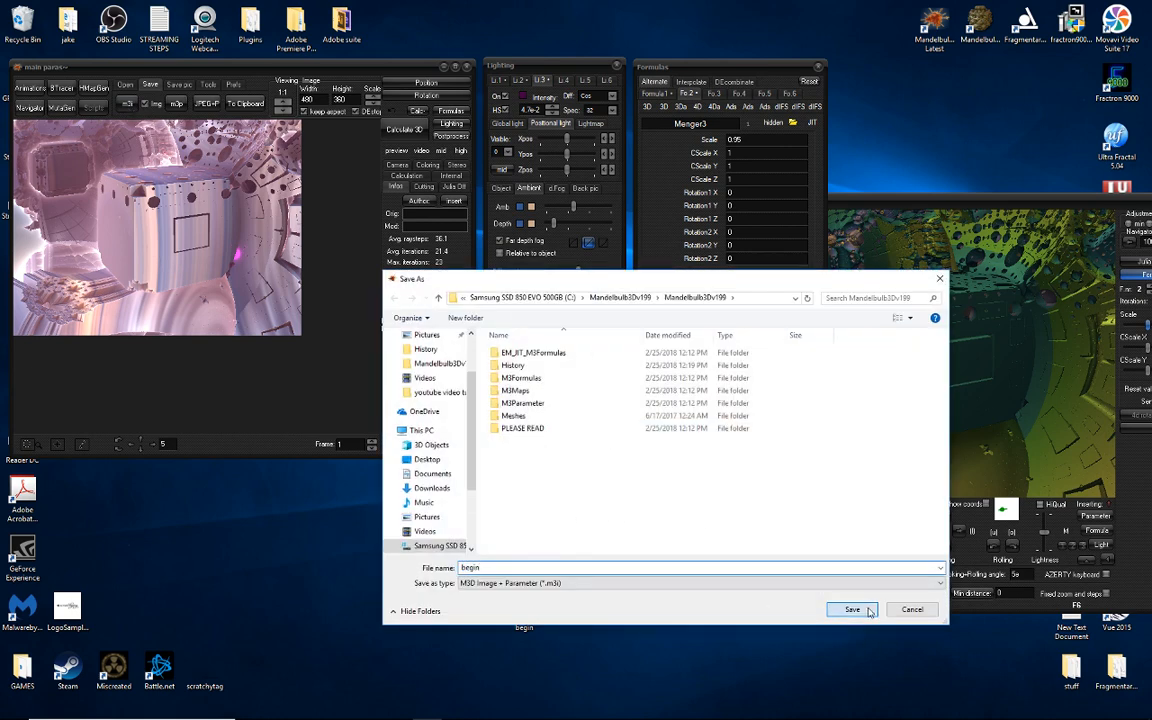
key("Return")
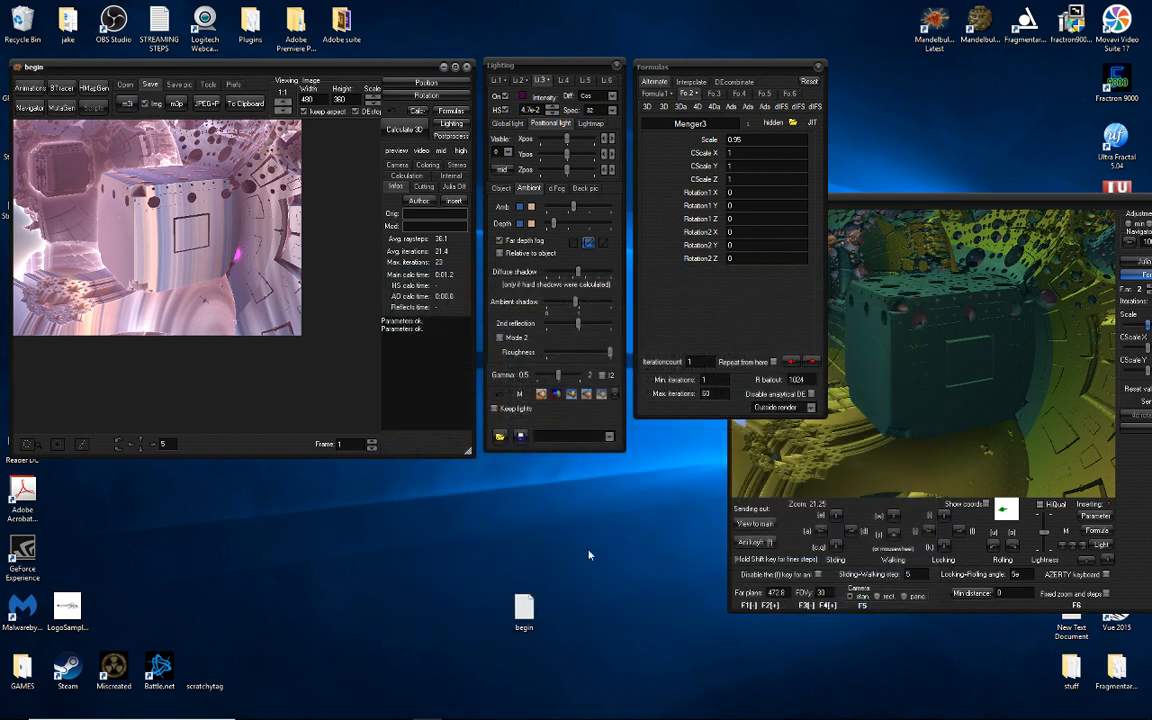
Preview the tester, ribbons~2 and fruffle files in the History folder, and open ribbons~2.
left_click(126, 85)
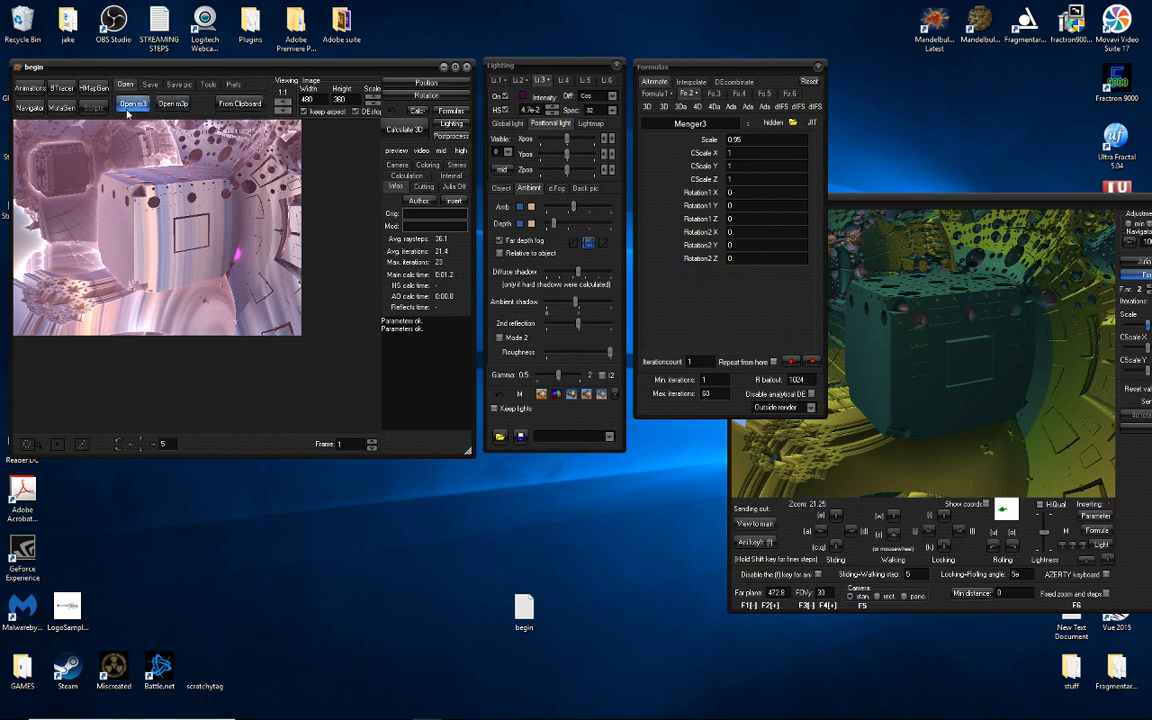
left_click(132, 103)
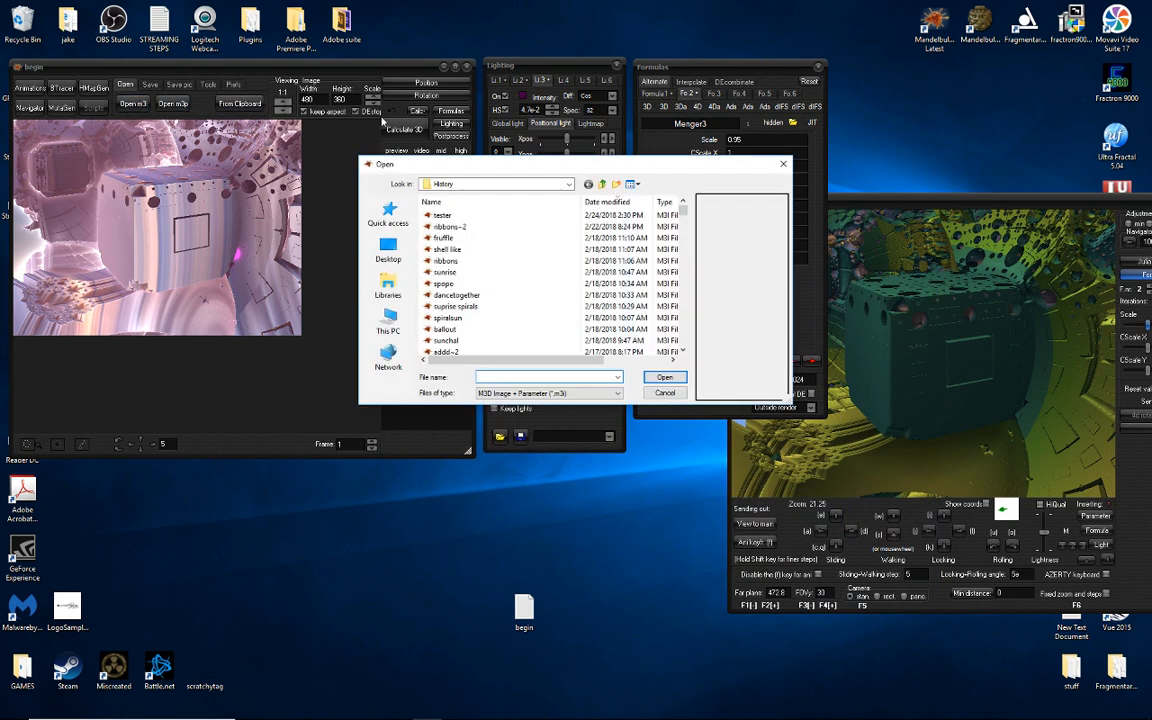
left_click(441, 215)
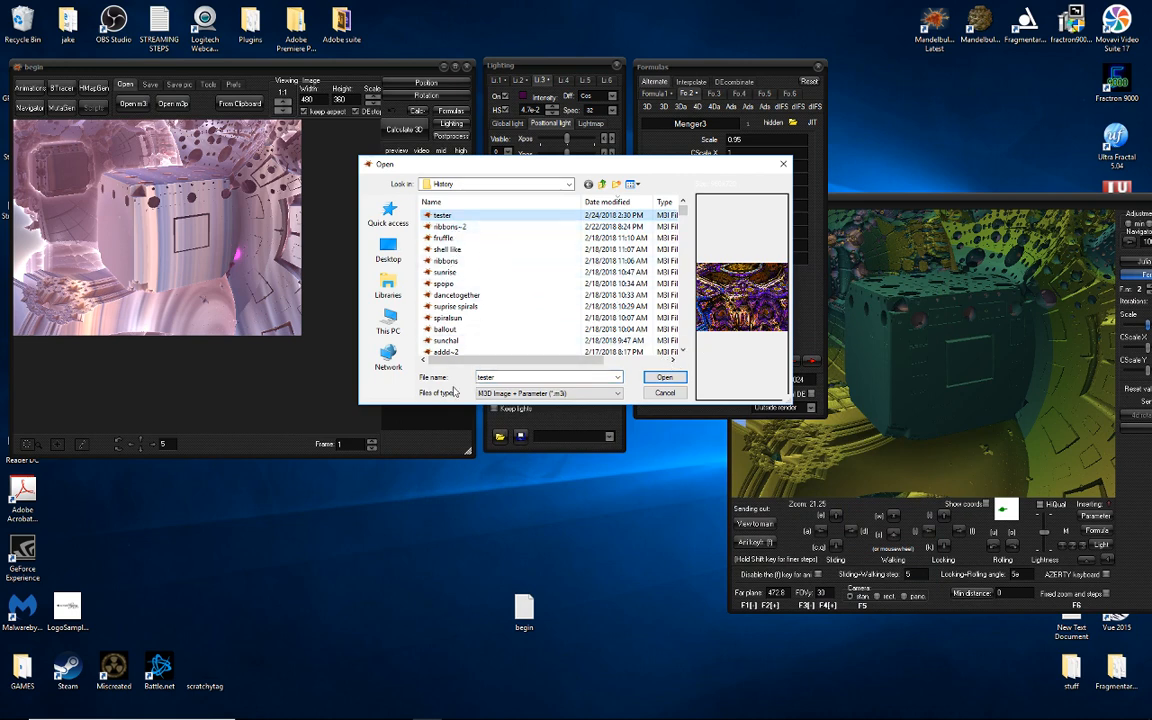
left_click(455, 227)
left_click(456, 239)
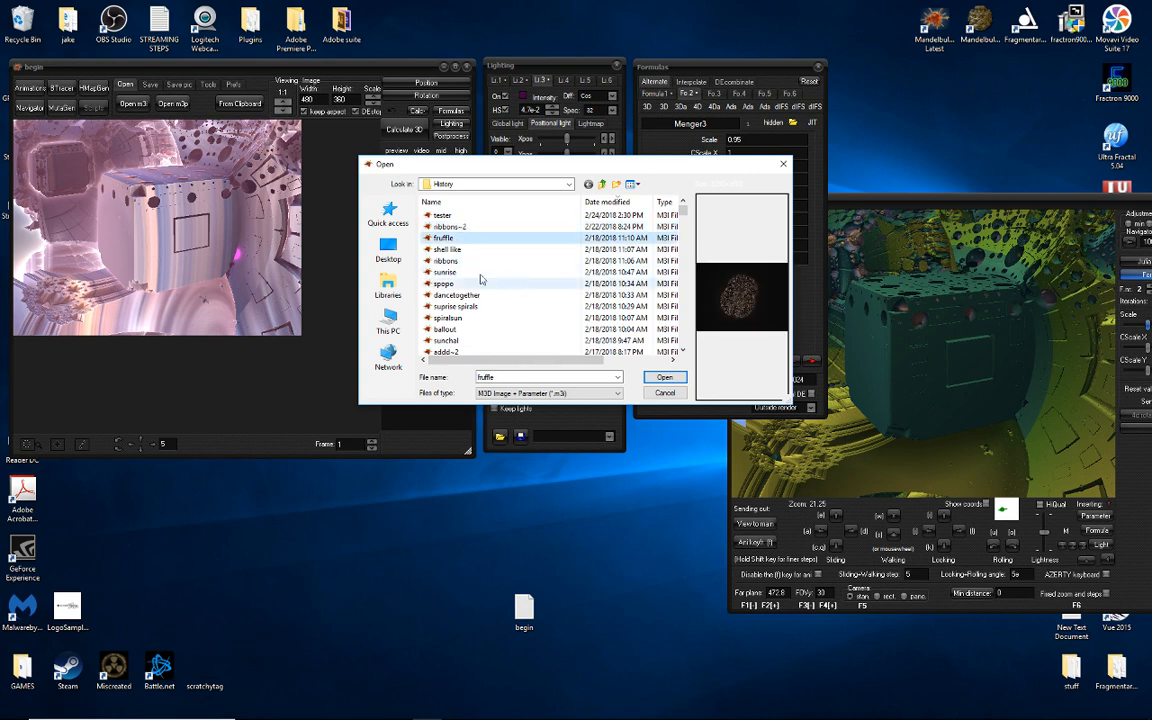
left_click(455, 228)
left_click(665, 377)
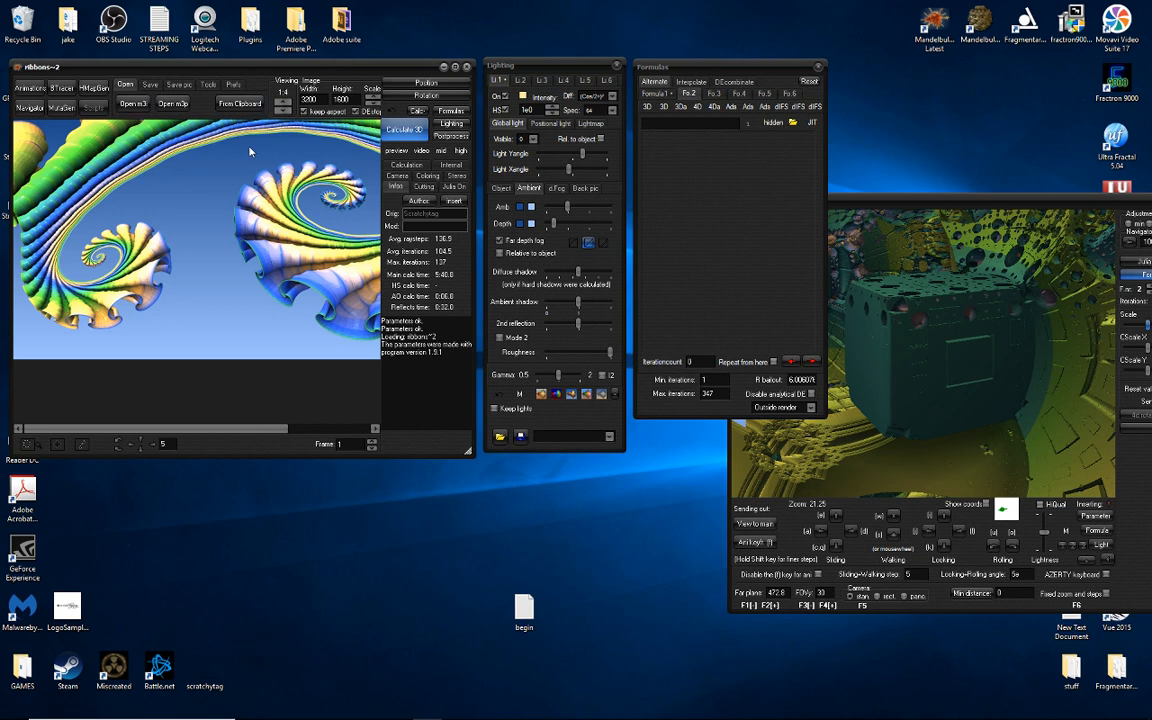
Reopen the "begin" text document in Notepad and copy its parameter block from Mandelbulb3Dv18 through the closing brace.
double_click(528, 605)
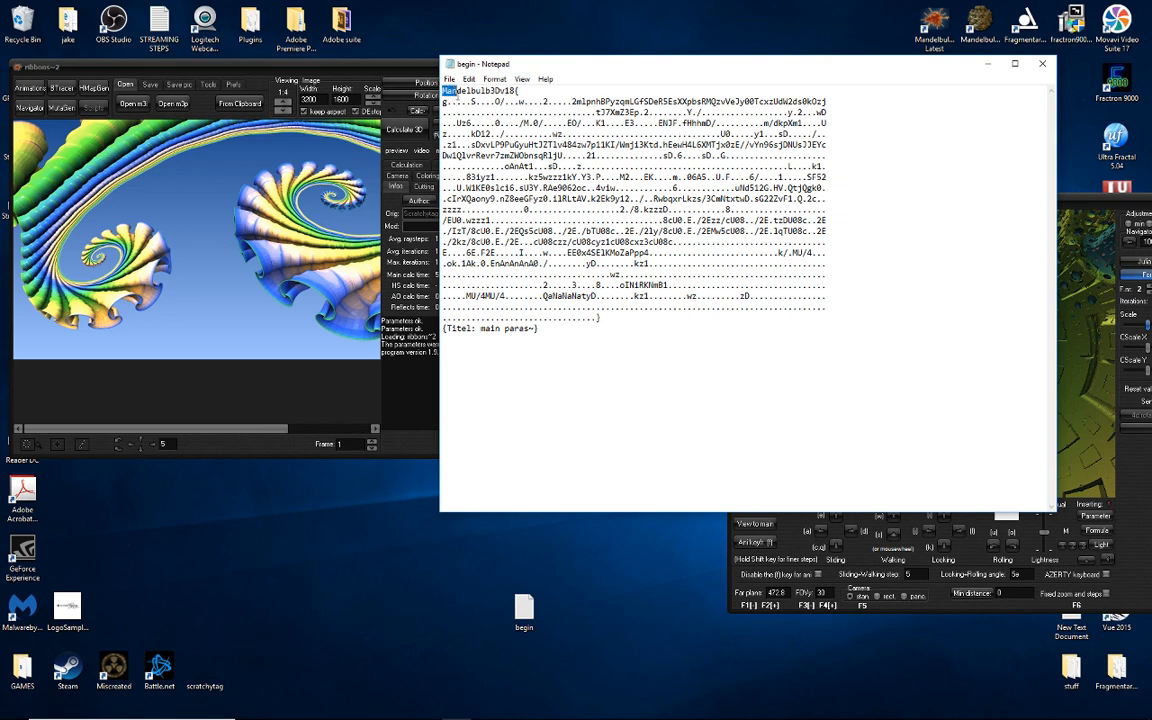
left_click_drag(443, 91, 662, 318)
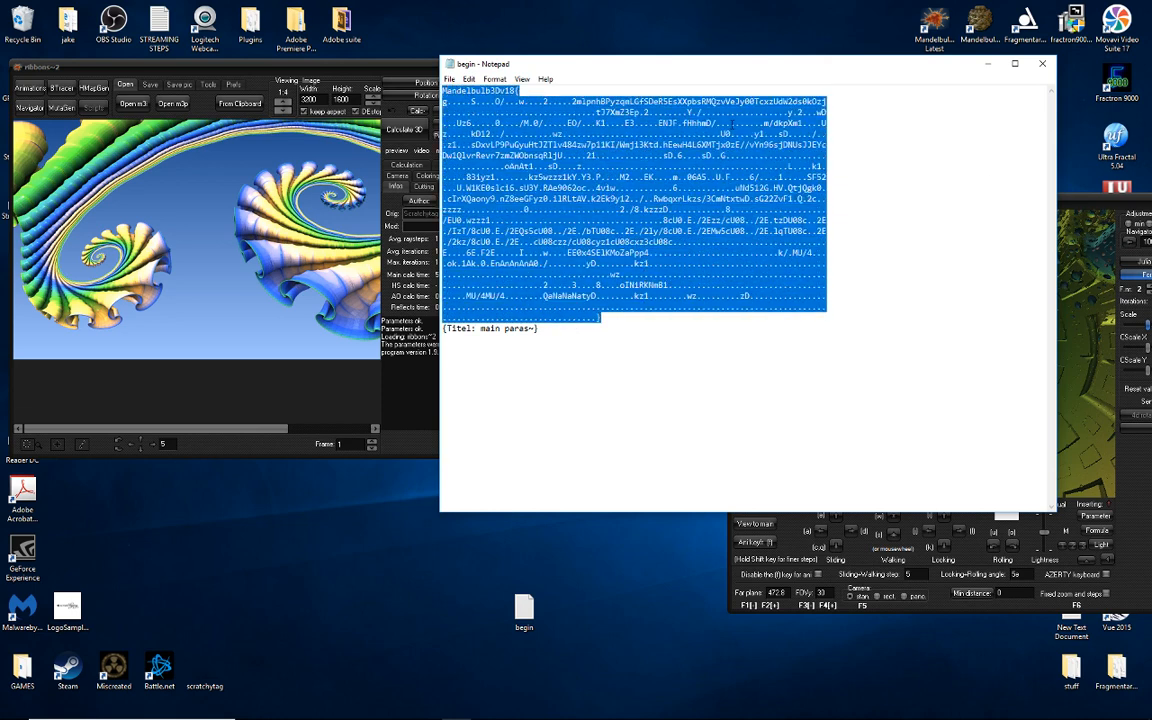
right_click(603, 174)
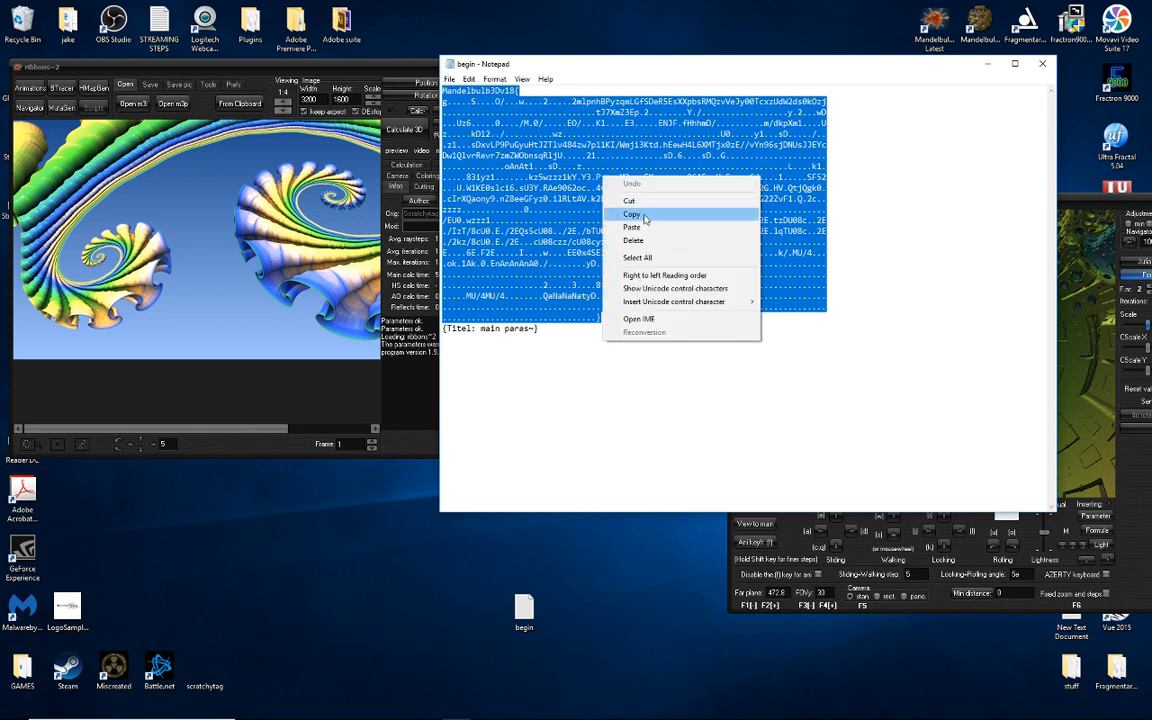
left_click(645, 218)
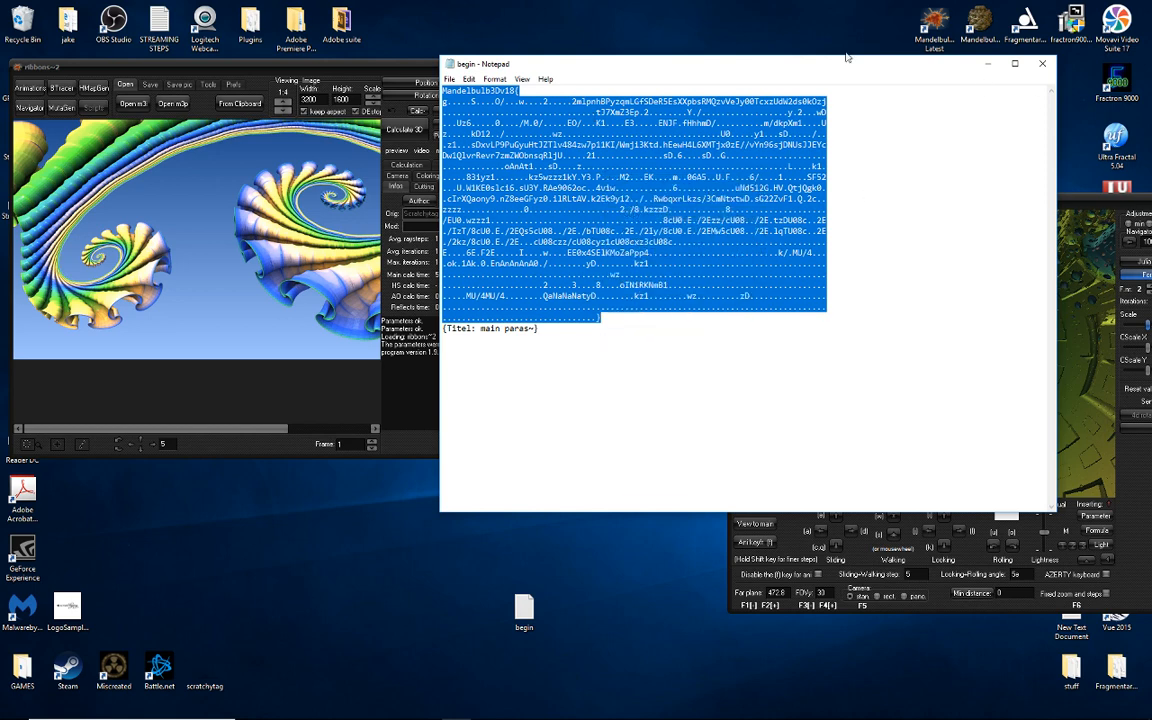
Load the copied parameters from the clipboard into Mandelbulb 3D and render the fractal.
left_click(114, 81)
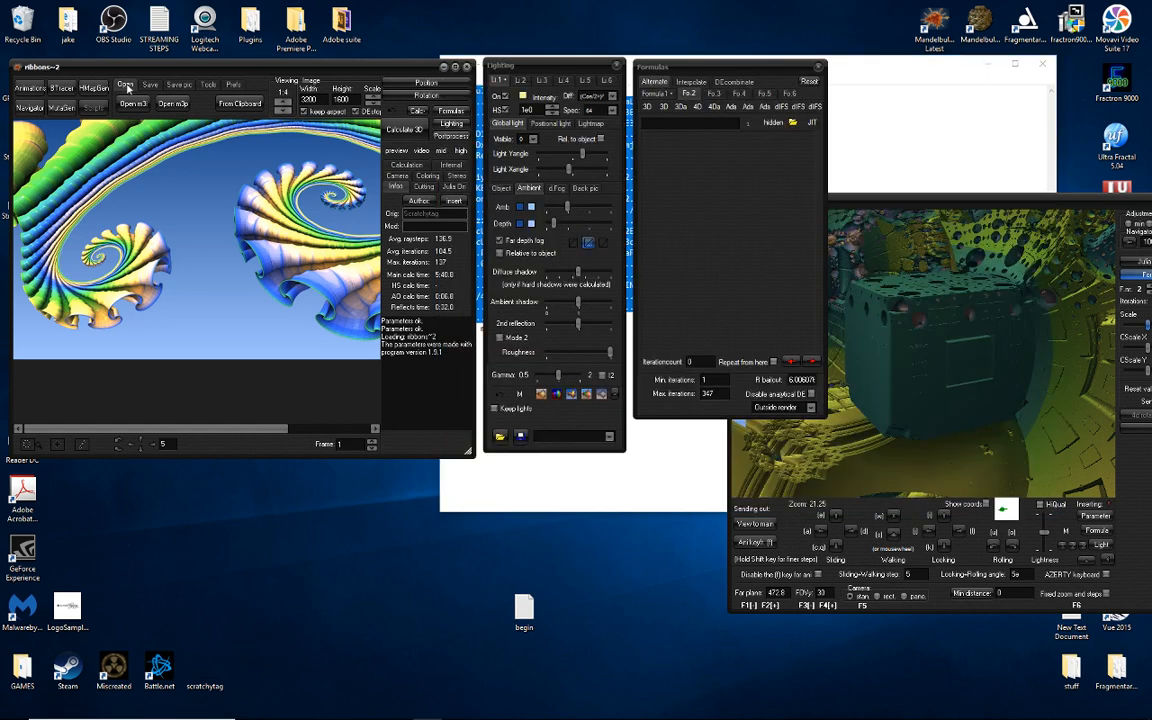
left_click(240, 104)
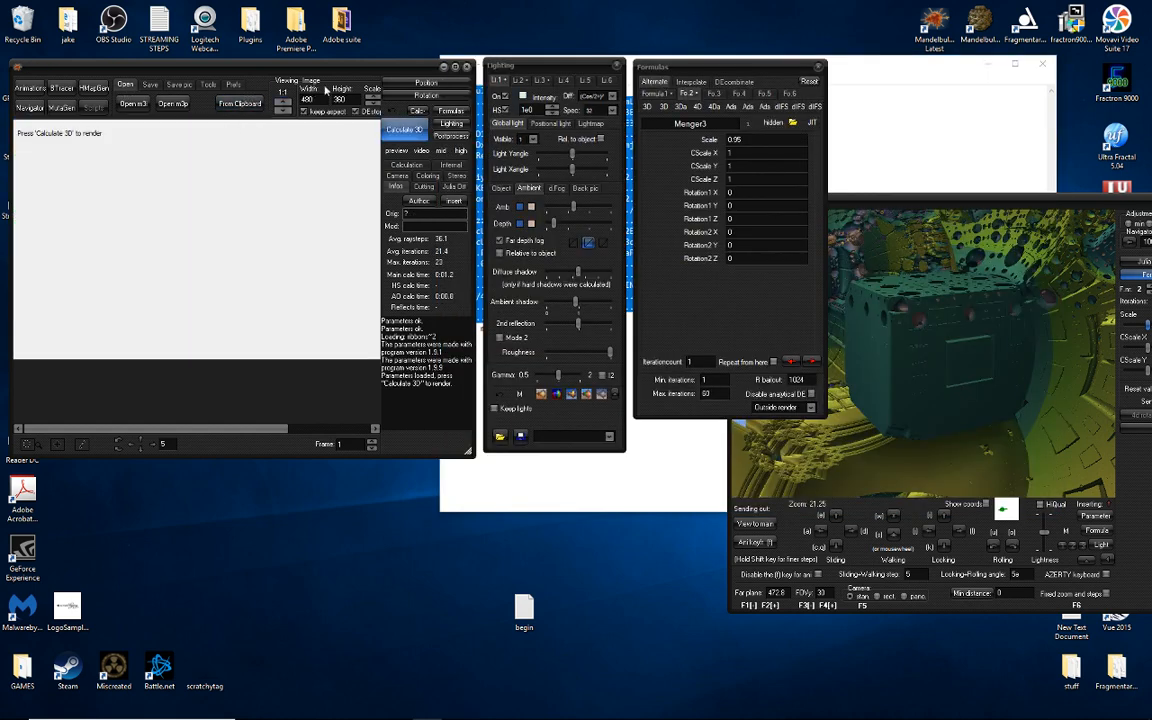
left_click(404, 129)
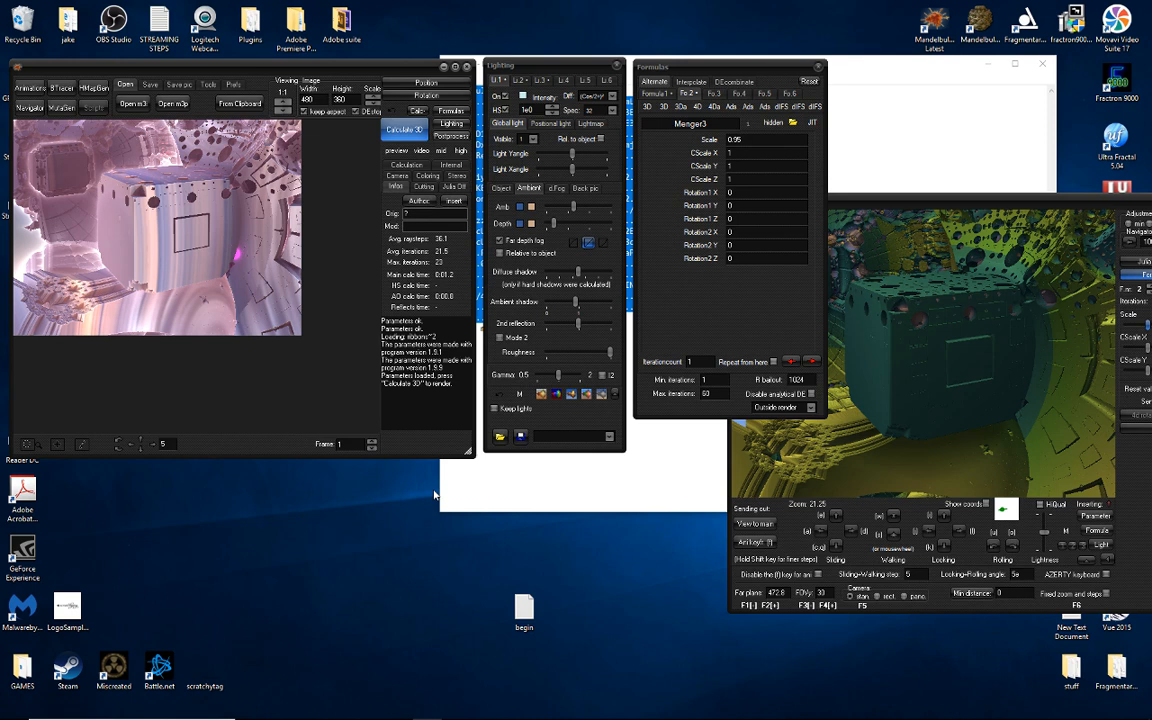
mouse_move(400, 712)
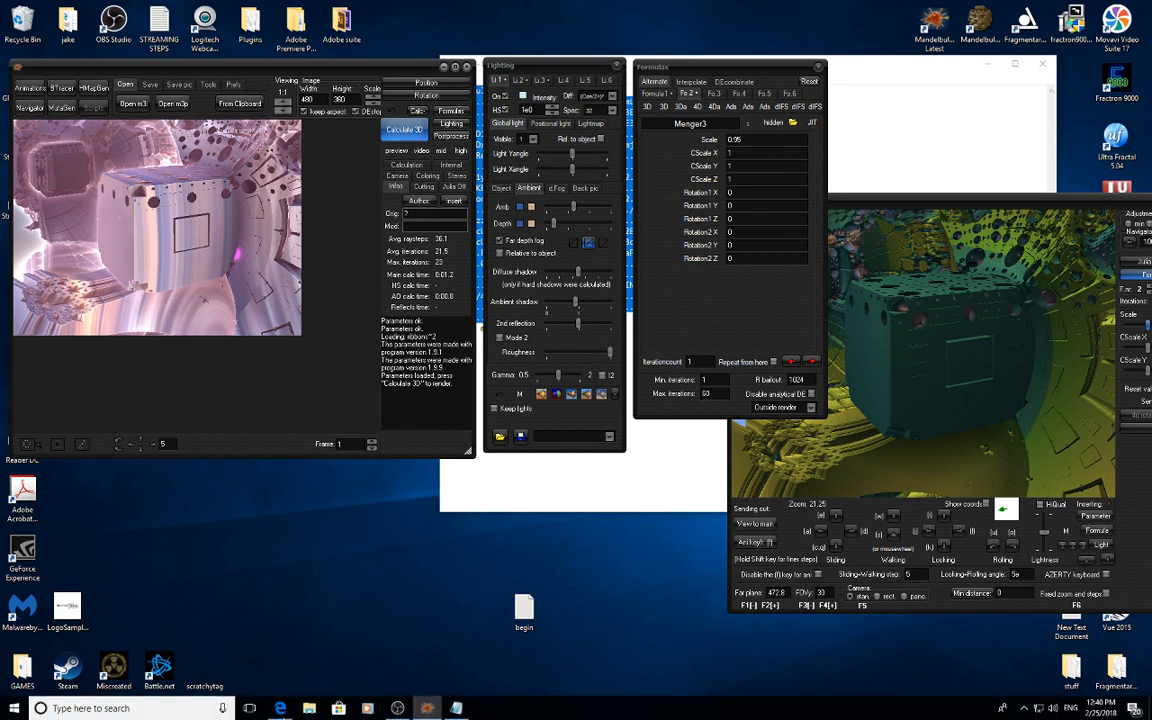